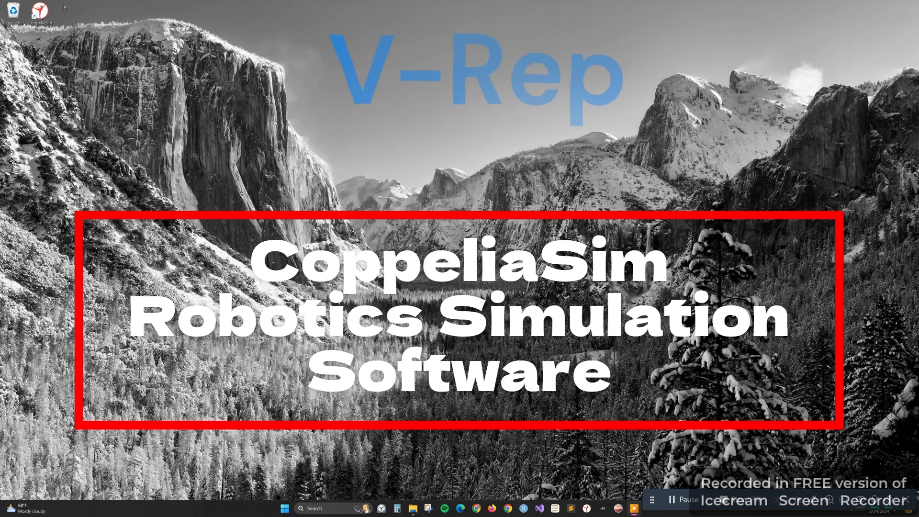
Open the coppeliarobotics.com website in Chrome and examine the available CoppeliaSim editions and the download platforms for the Player edition
click(476, 509)
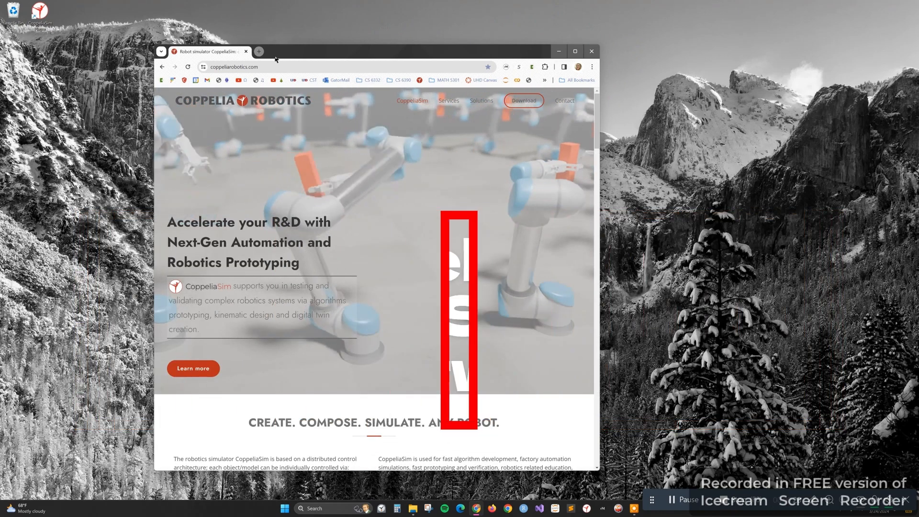
click(274, 67)
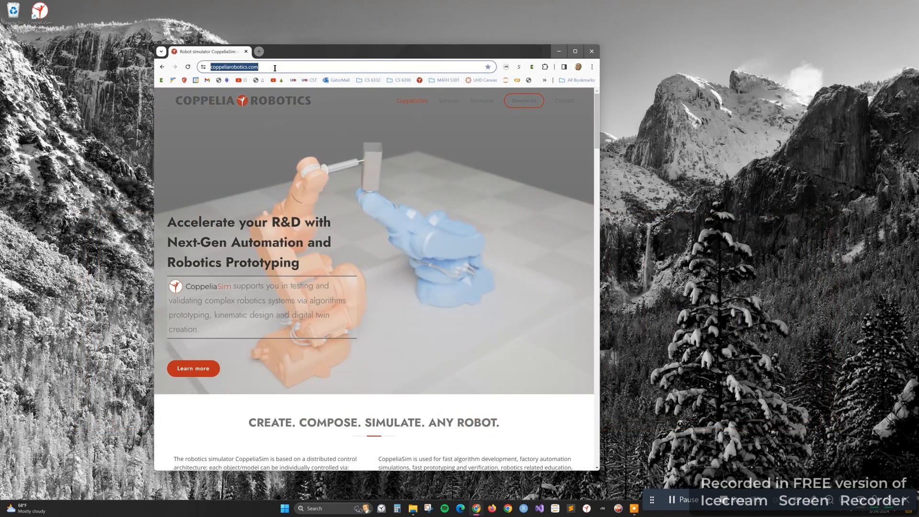
click(532, 111)
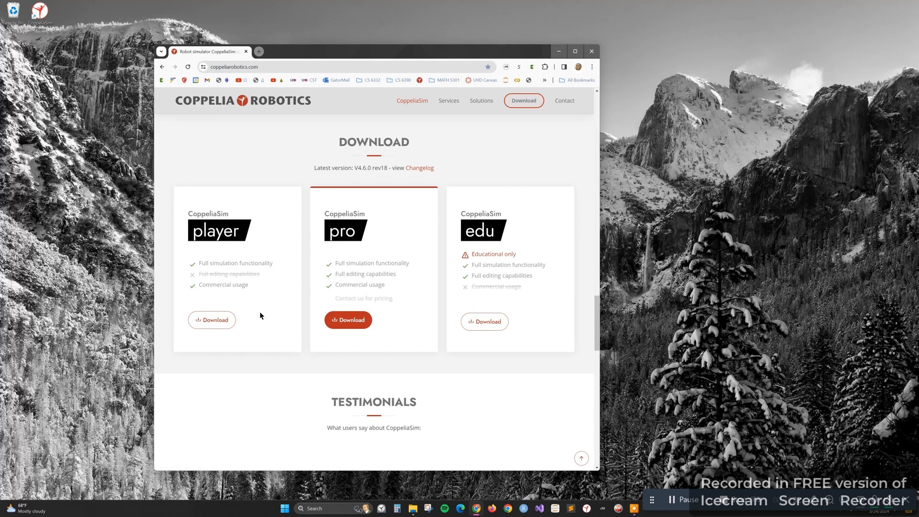
click(216, 322)
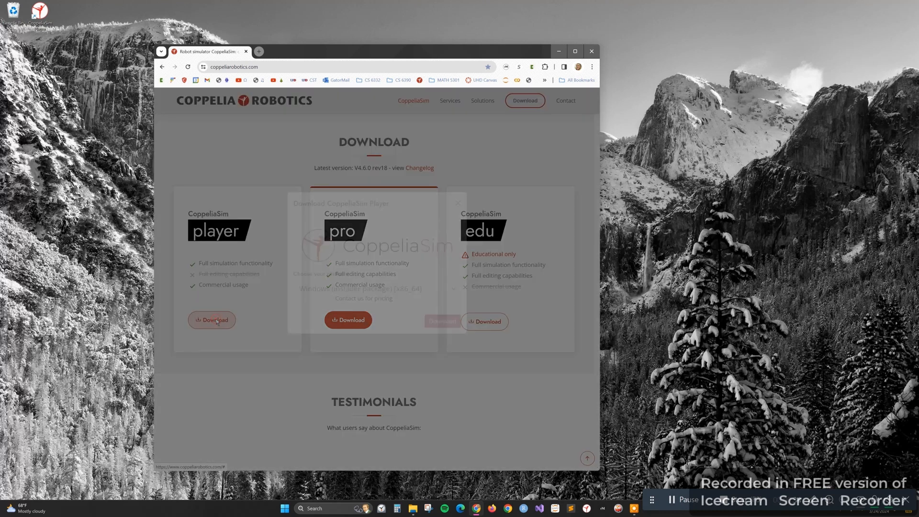
click(452, 307)
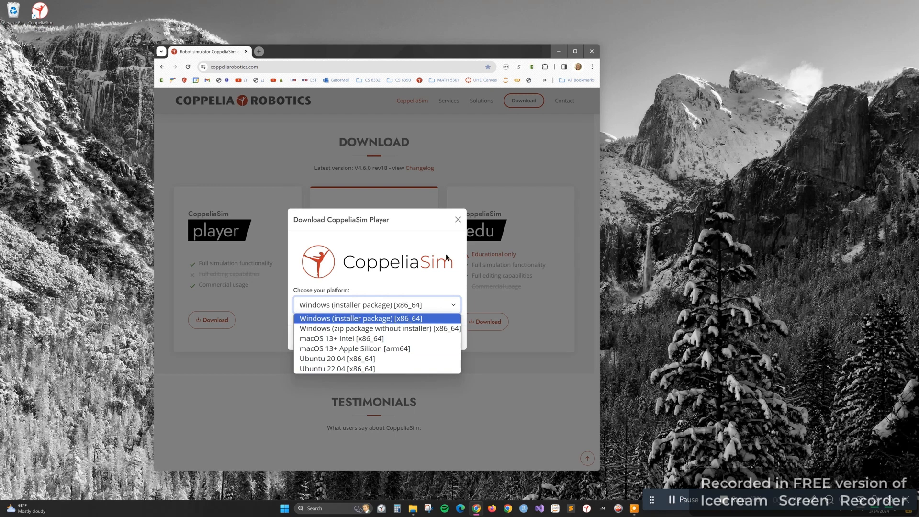
click(457, 219)
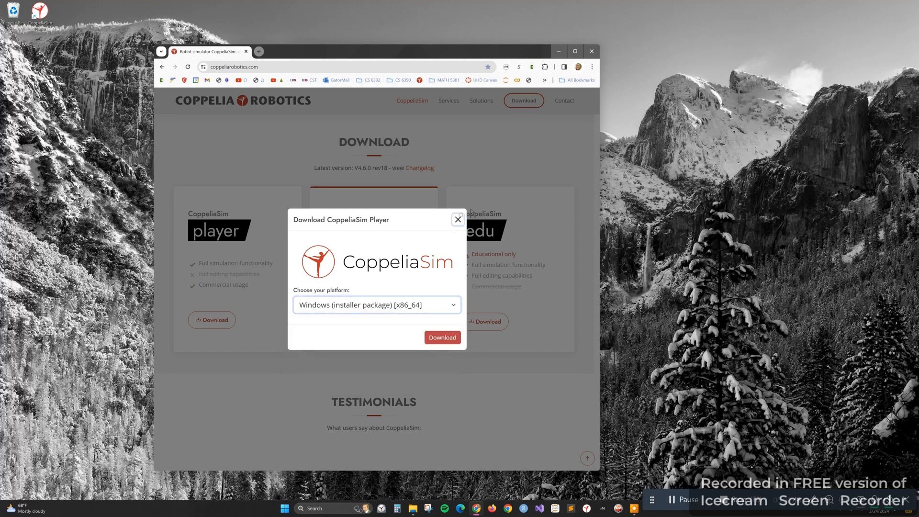
click(458, 219)
click(591, 51)
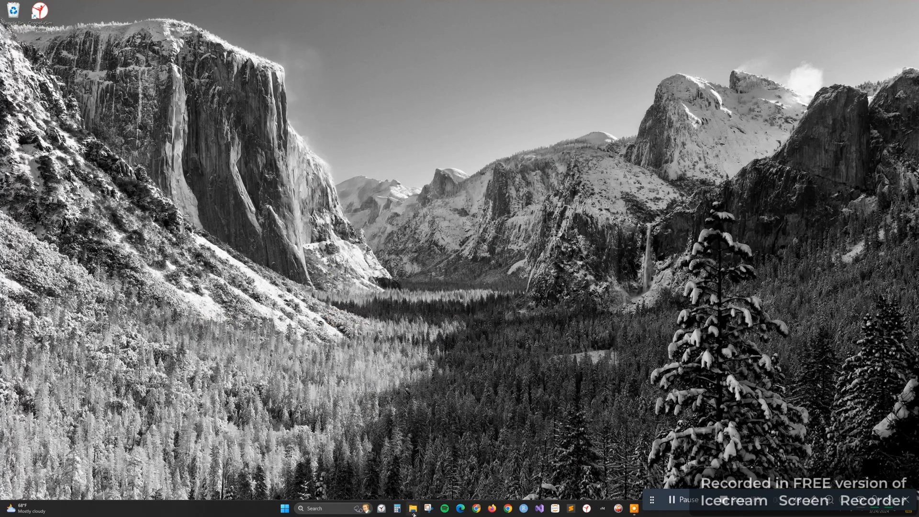
Switch to File Explorer, check the Downloads folder and open the CoppeliaRobotics folder in Program Files to view the installed files
mouse_move(413, 508)
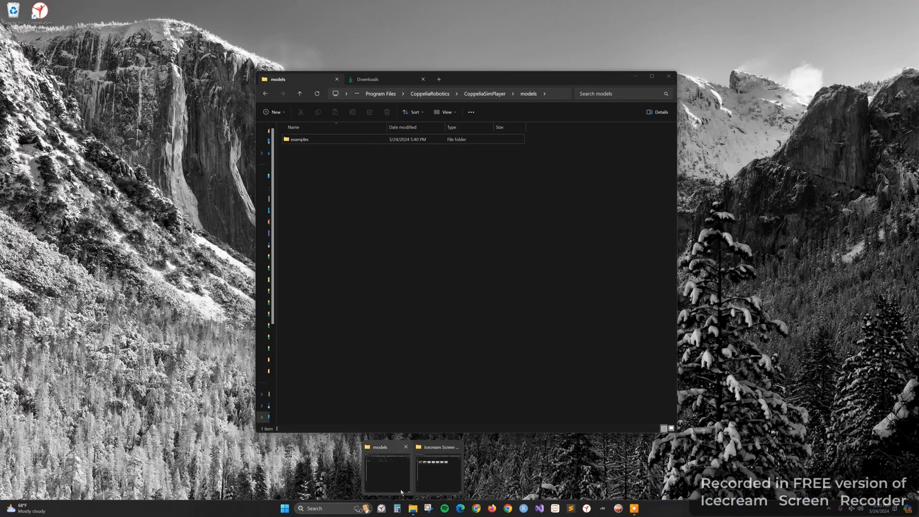
click(402, 492)
click(380, 79)
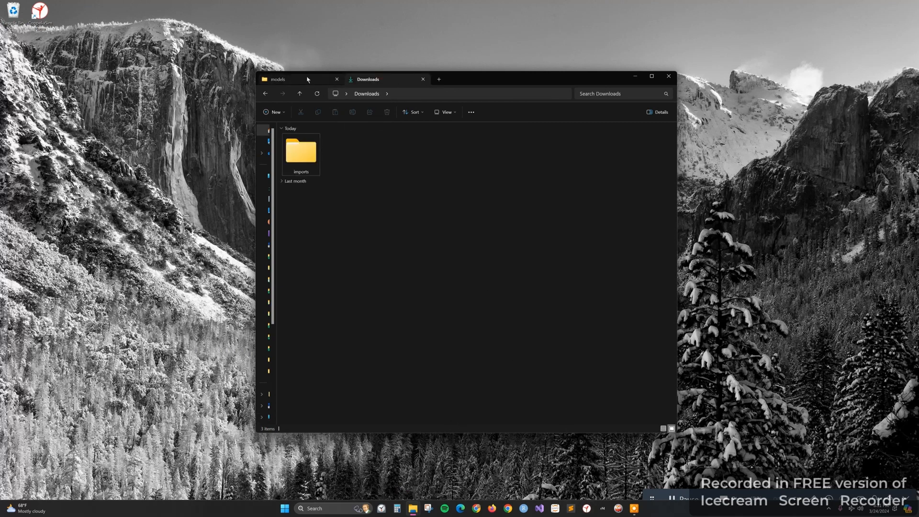
click(287, 79)
click(373, 94)
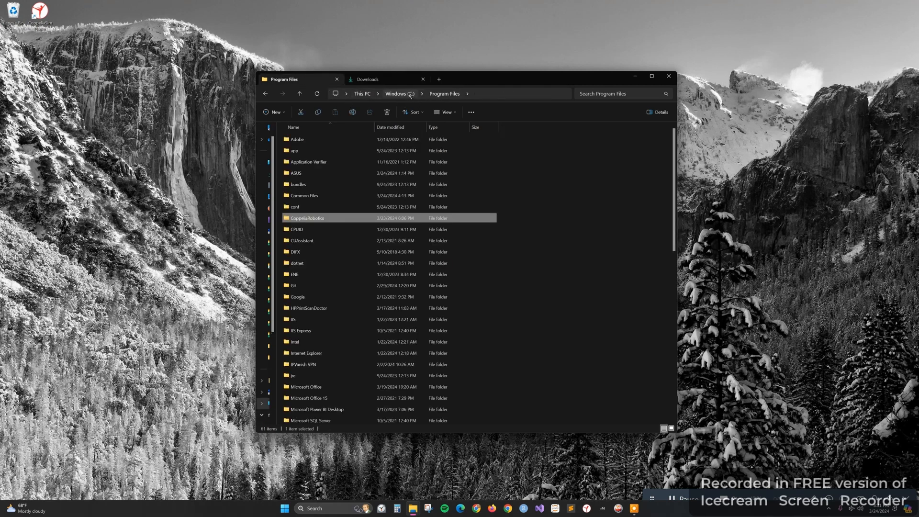
click(343, 221)
key(F2)
key(Return)
double_click(360, 221)
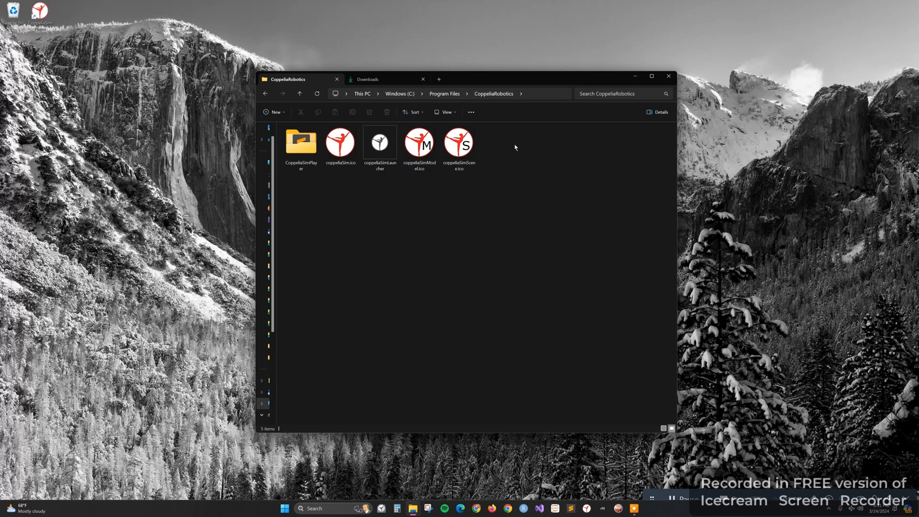
Launch CoppeliaSim Player, and pan and rotate the camera around the floor of the empty new scene
click(593, 508)
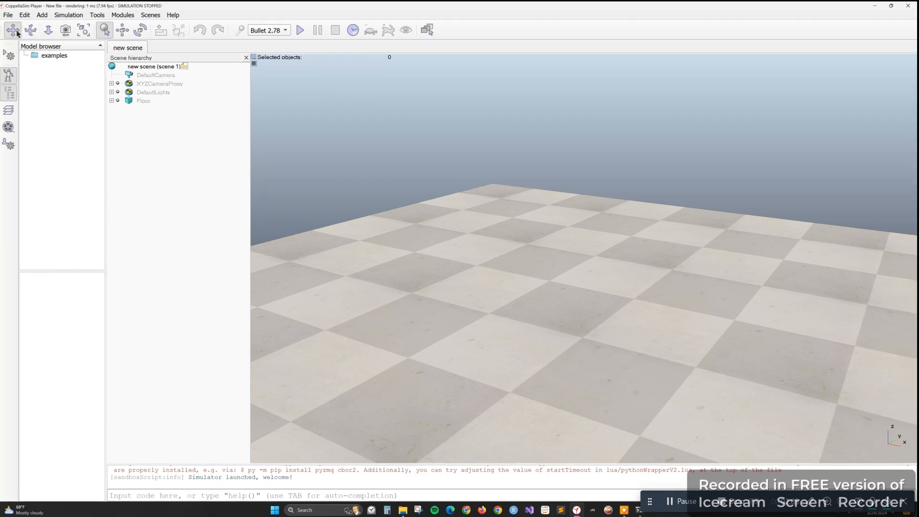
drag(569, 301, 535, 253)
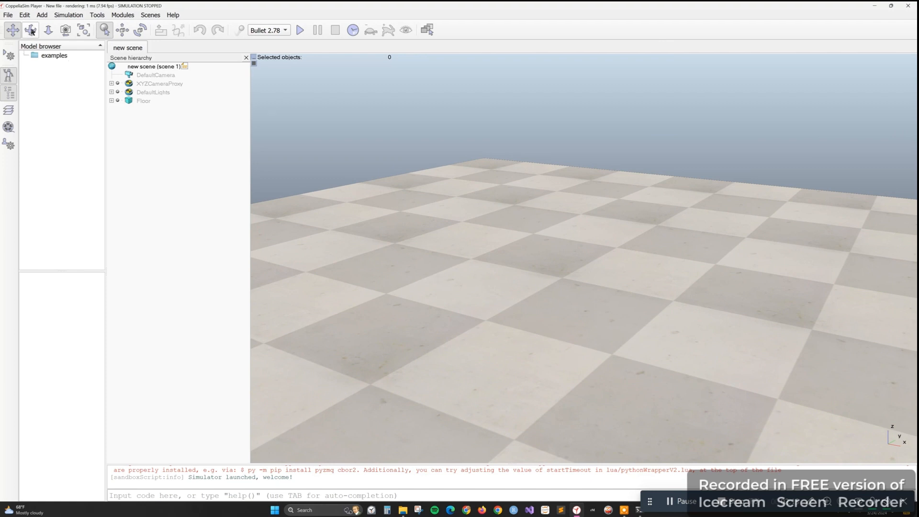
click(30, 30)
drag(517, 399, 521, 459)
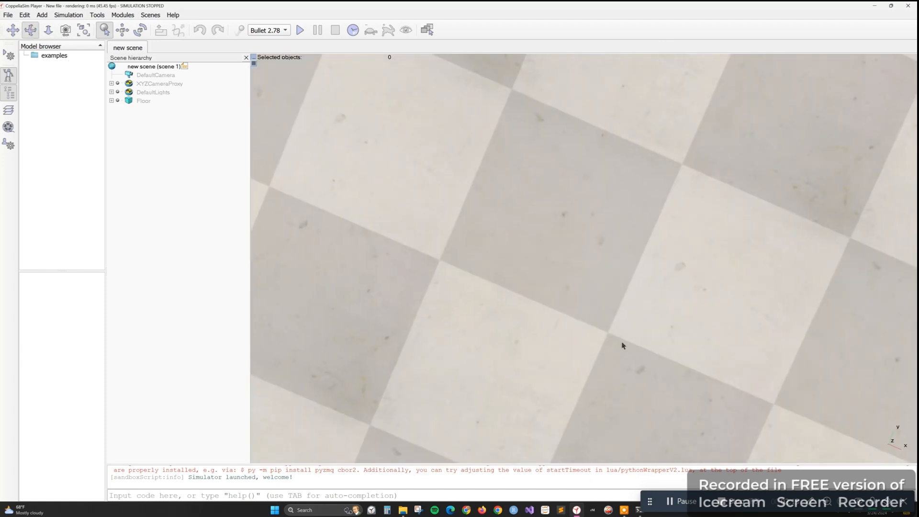
drag(621, 343, 633, 245)
drag(622, 330, 677, 338)
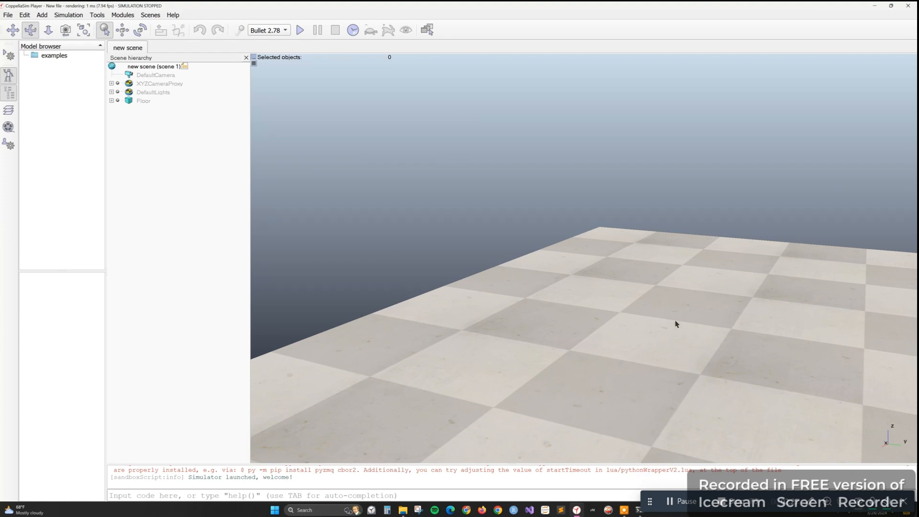
drag(676, 322, 670, 324)
click(13, 30)
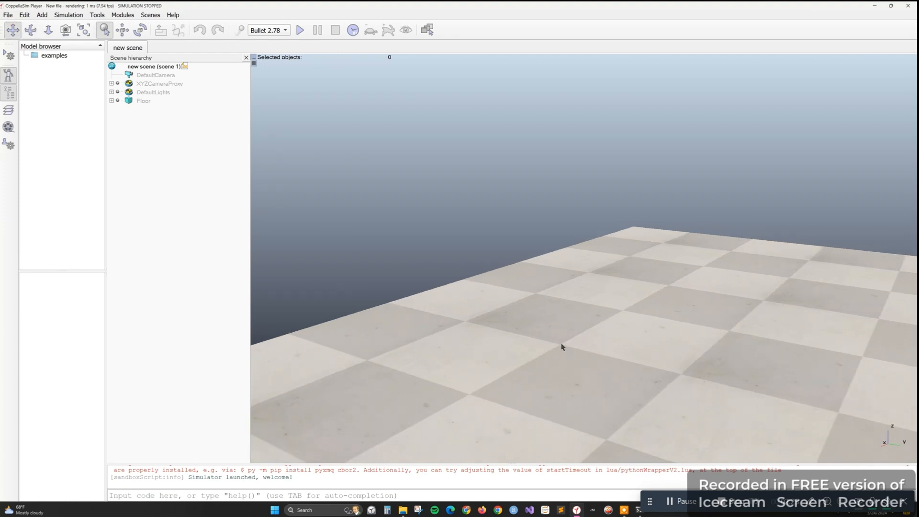
drag(562, 345, 317, 273)
Add a dynamic and respondable primitive cuboid measuring 0.10 × 0.10 × 0.10 m with a material density of 1000 kg/m^3
right_click(496, 291)
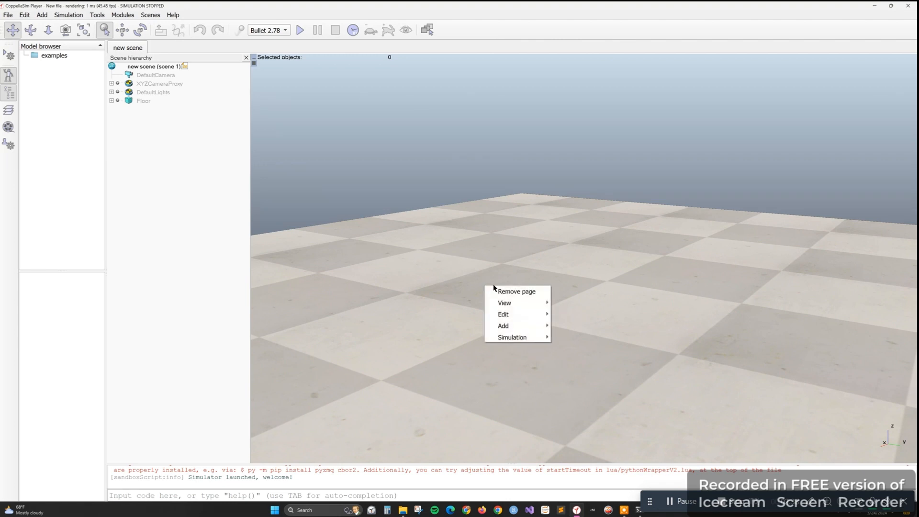
mouse_move(545, 327)
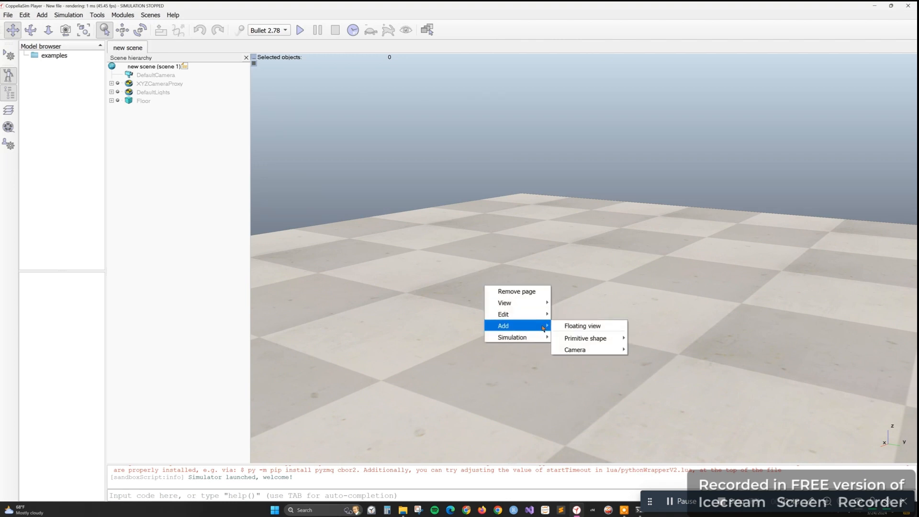
mouse_move(617, 338)
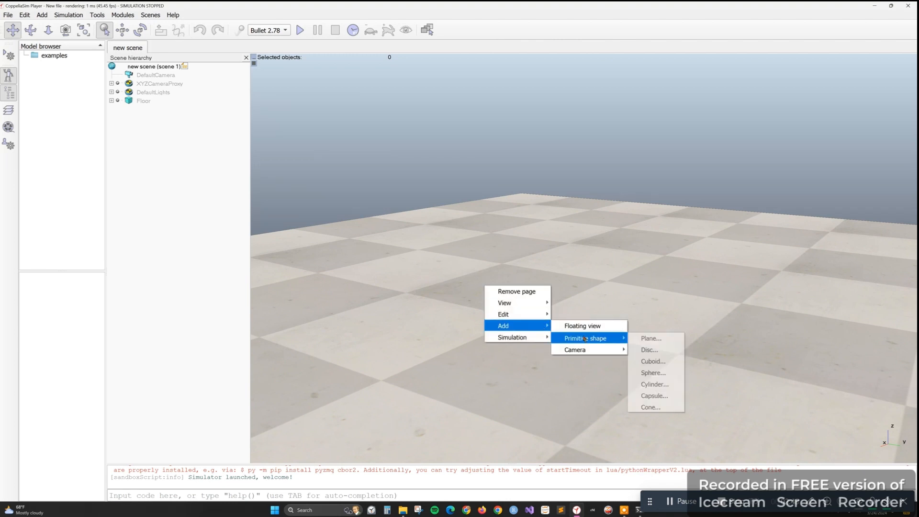
click(663, 366)
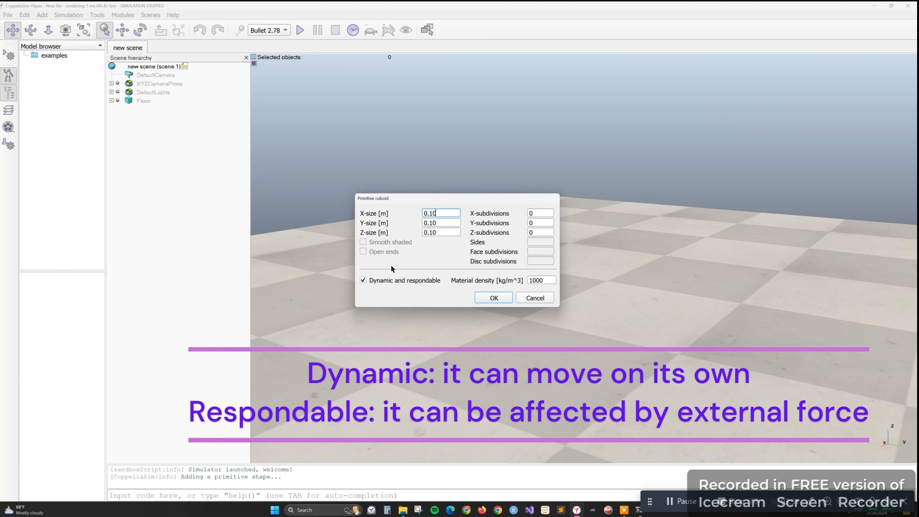
click(495, 300)
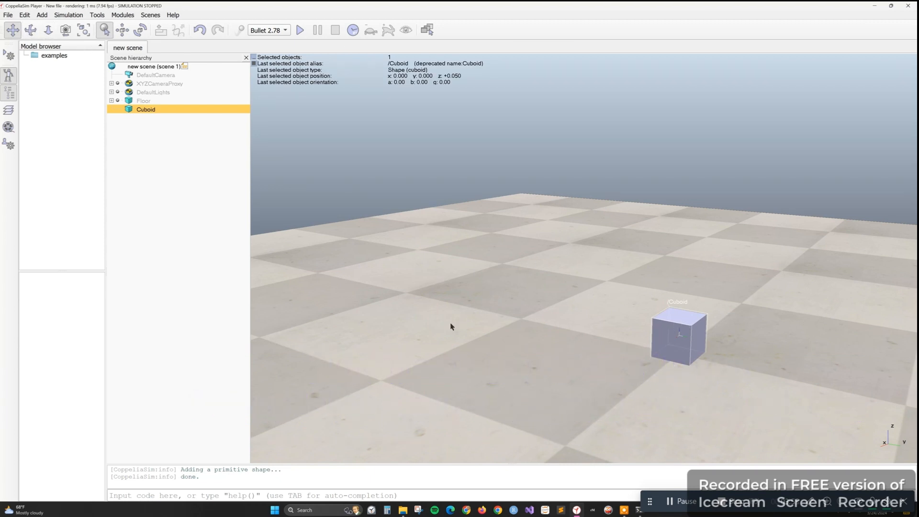
Rename the new cuboid in the scene hierarchy as Cuboid1
drag(493, 368, 326, 334)
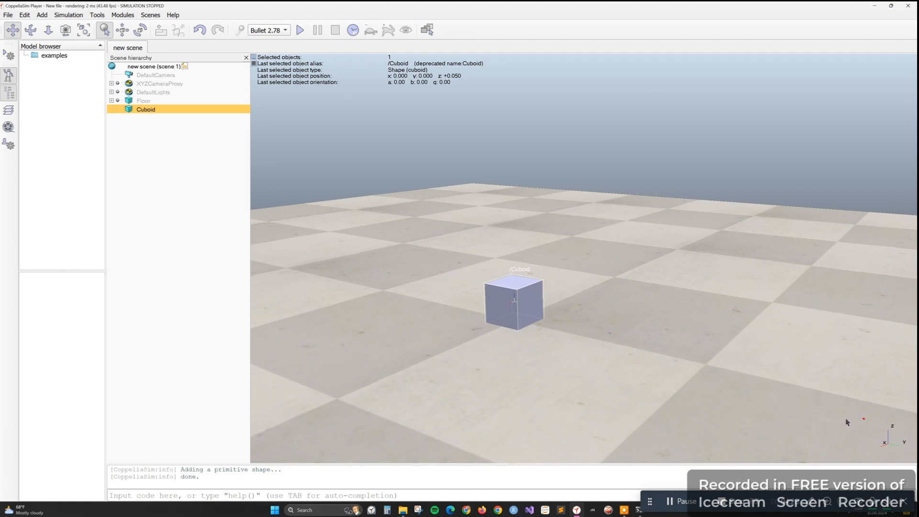
double_click(148, 110)
key(Return)
Change Cuboid1's ambient/diffuse color to magenta with about red 0.86, green 0.25 and blue 0.89, and close its properties
double_click(129, 110)
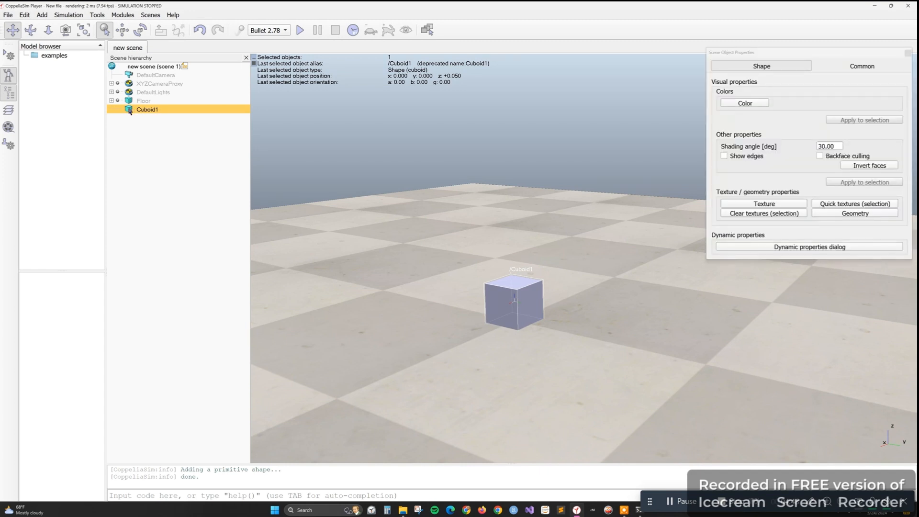
drag(805, 52, 700, 119)
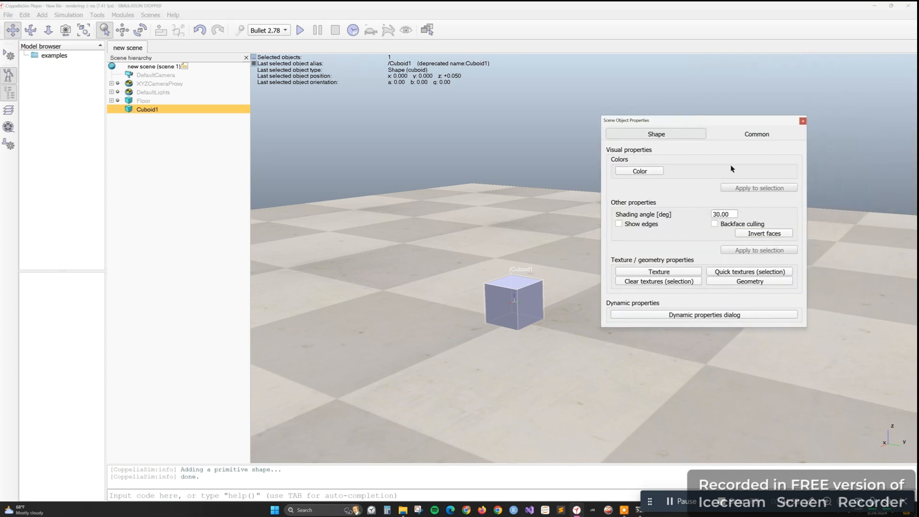
click(660, 172)
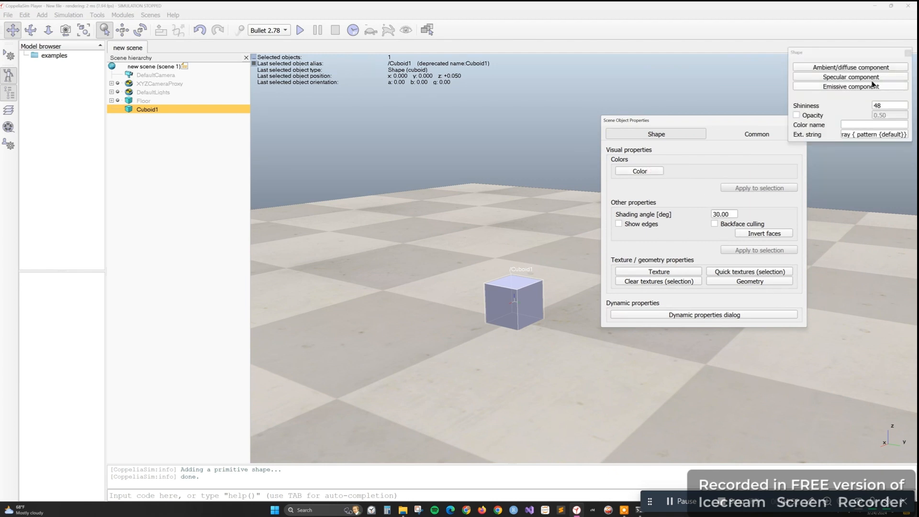
click(842, 69)
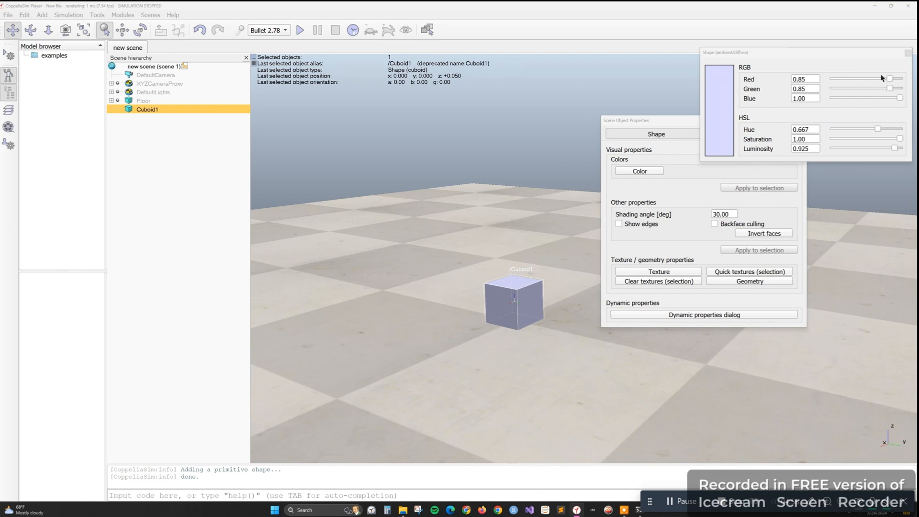
drag(900, 98, 840, 98)
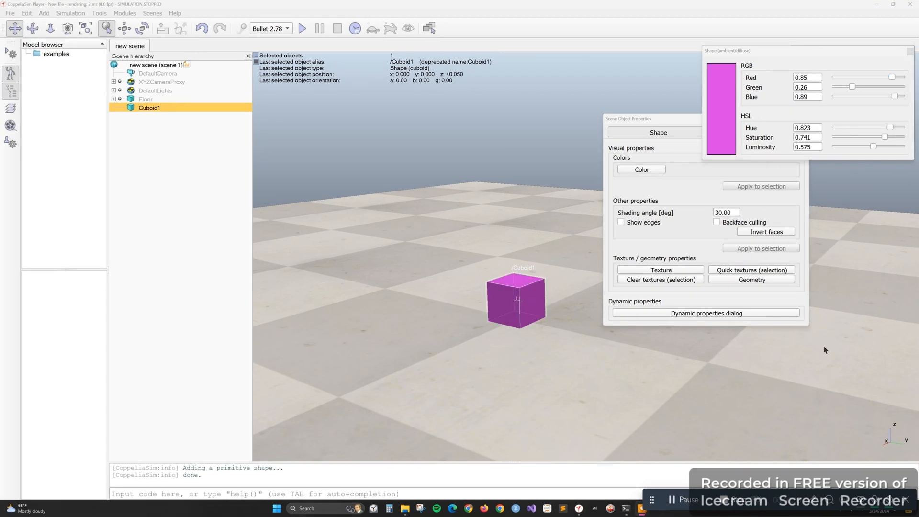
drag(852, 86, 894, 80)
click(892, 80)
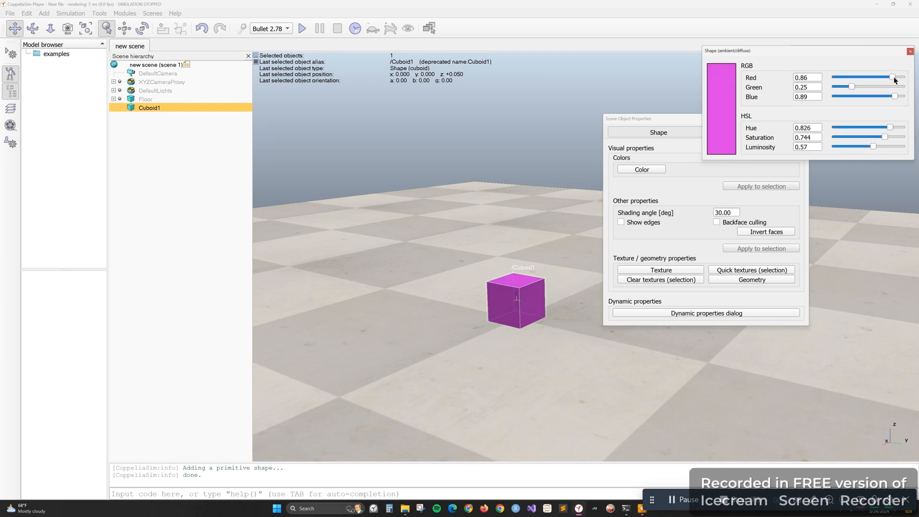
click(910, 51)
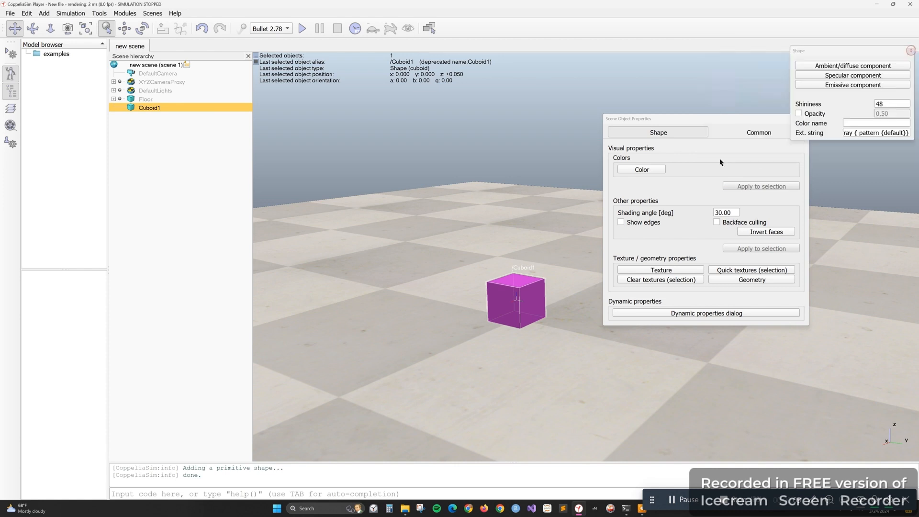
click(910, 51)
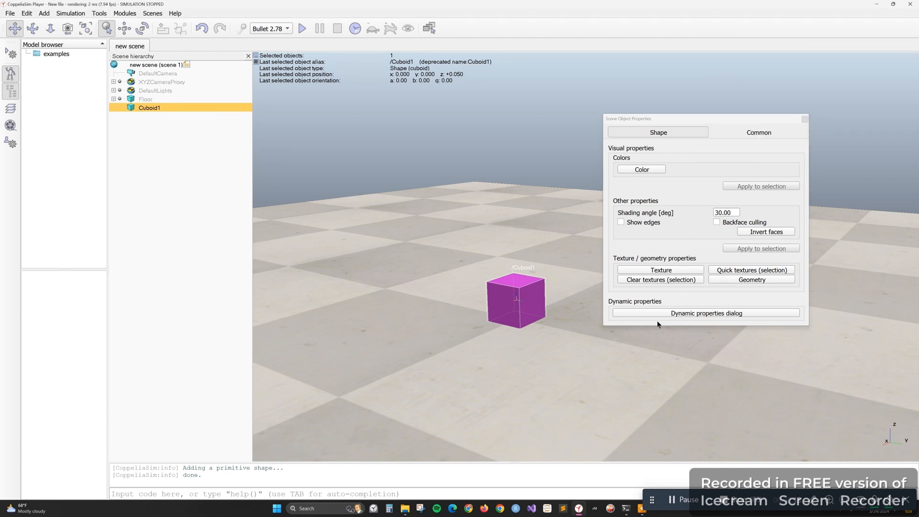
click(804, 119)
click(199, 207)
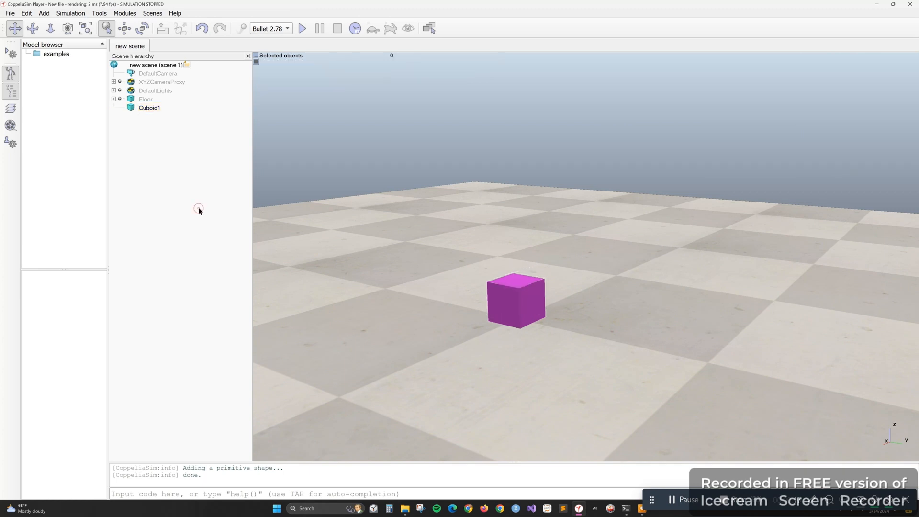
Add a dynamic and respondable primitive sphere with an X-size of 0.10 m, and move it to about x 0.400, y 0.050
click(43, 14)
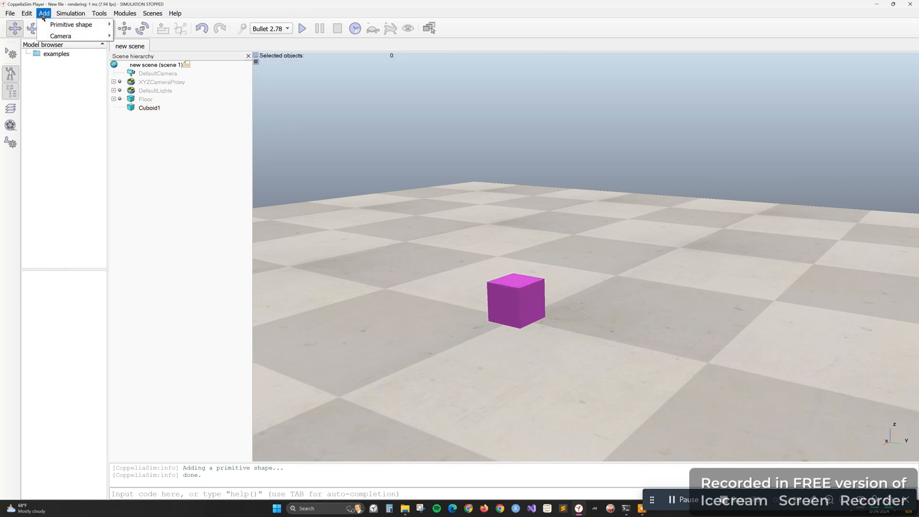
mouse_move(49, 25)
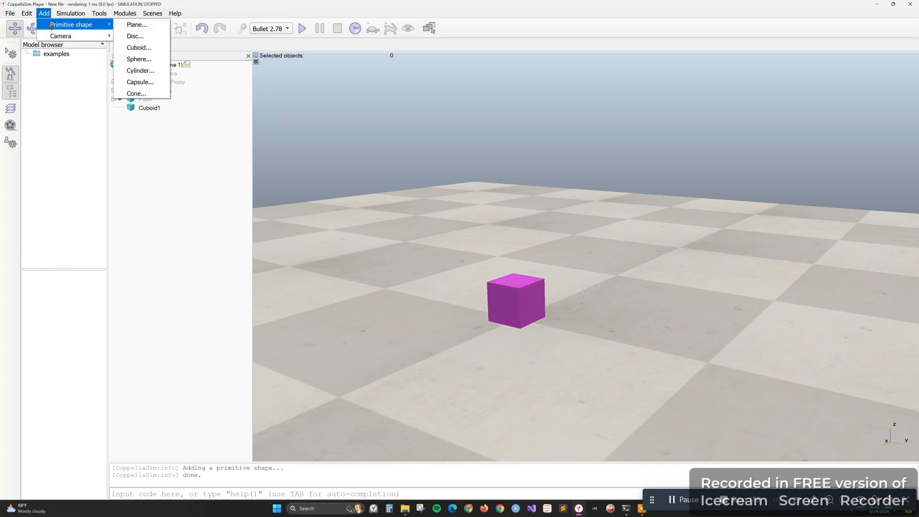
click(153, 61)
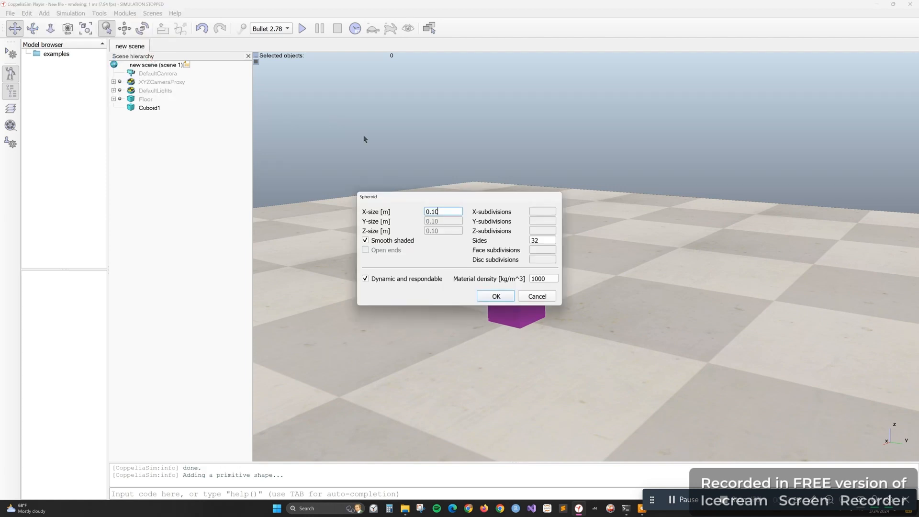
click(498, 297)
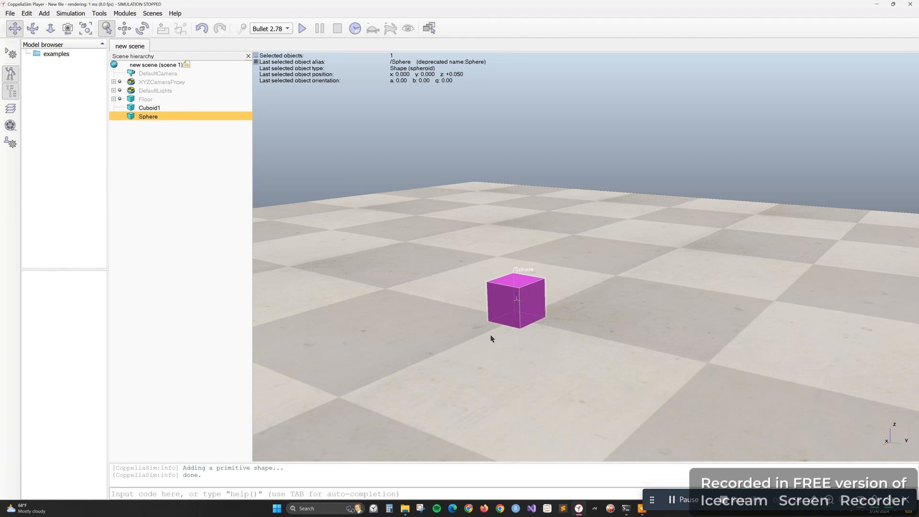
click(124, 29)
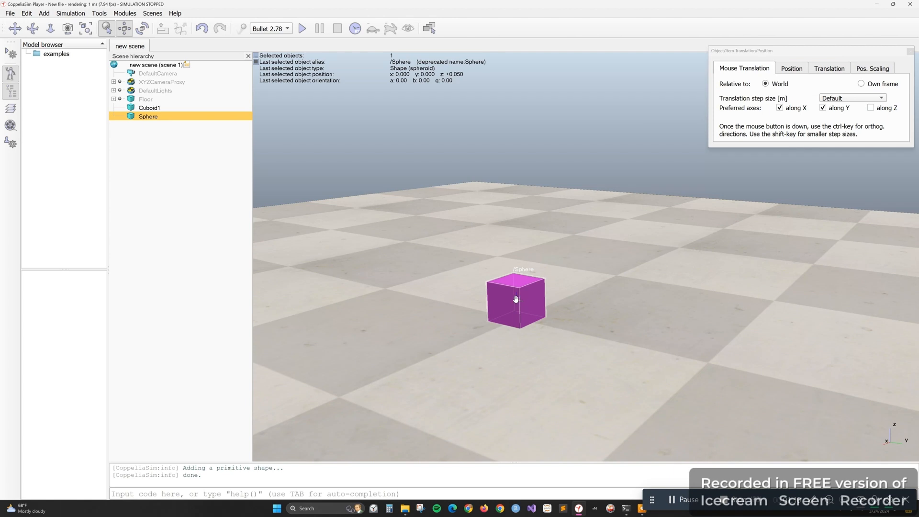
drag(515, 303, 383, 370)
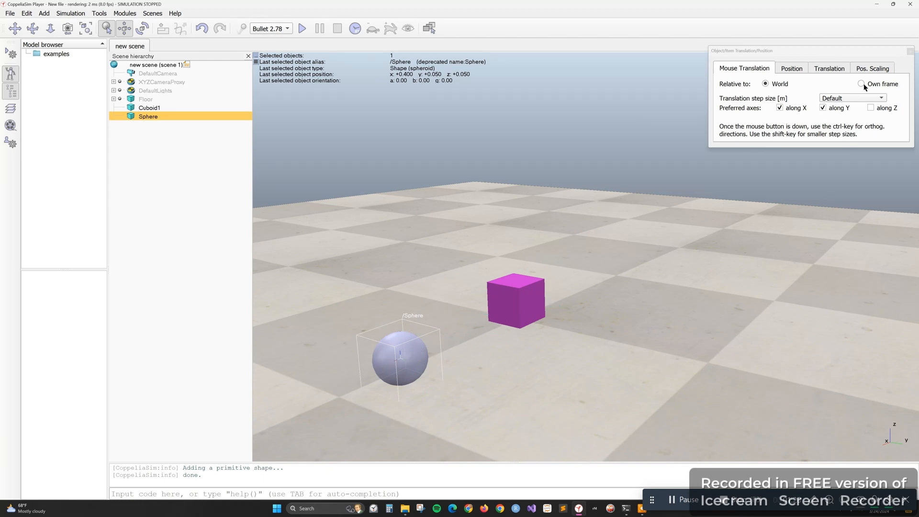
Change the sphere's ambient/diffuse color to green by setting about red 0.28 and blue 0.09
double_click(132, 118)
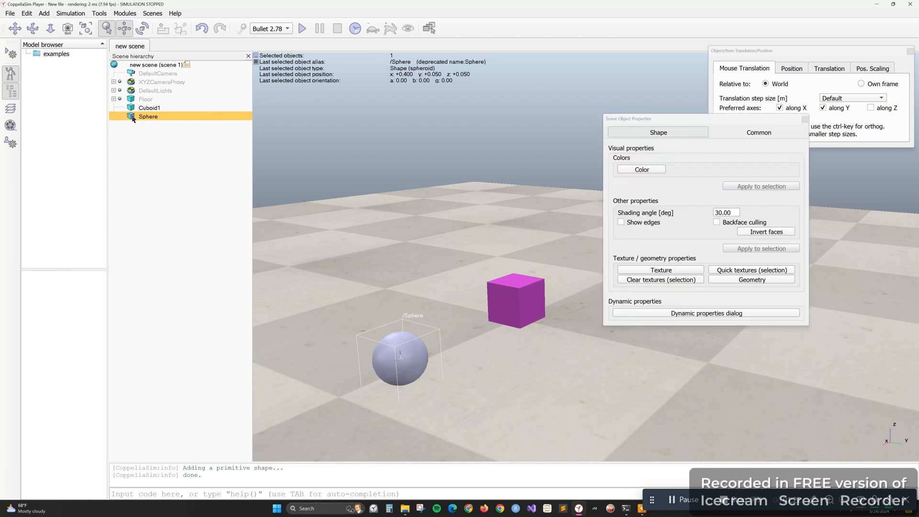
click(646, 171)
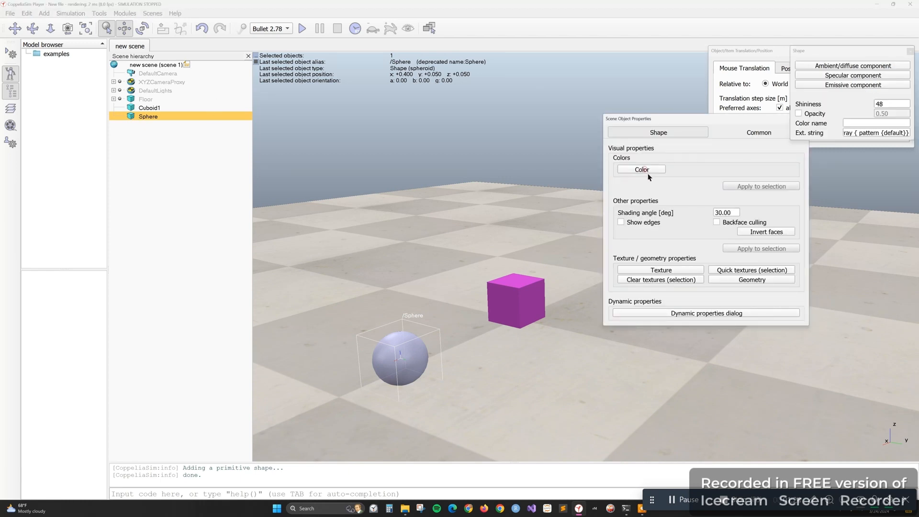
click(851, 65)
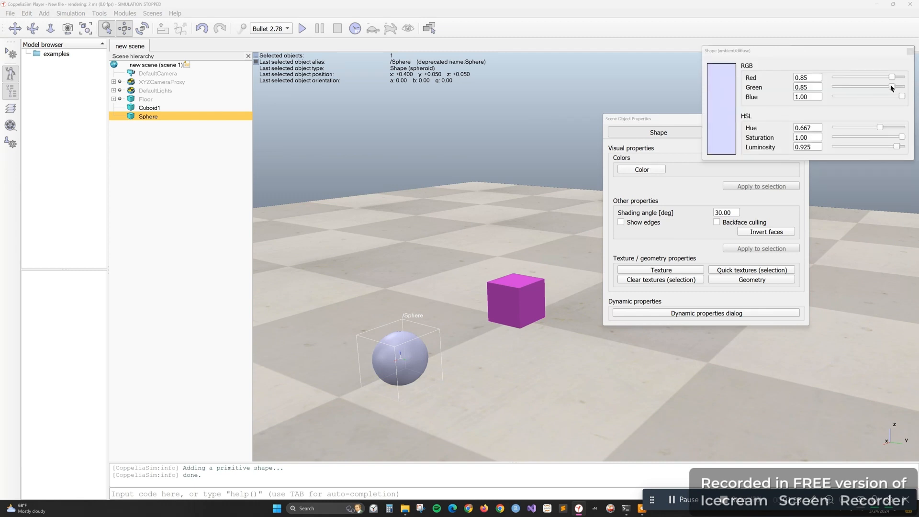
drag(902, 96, 841, 96)
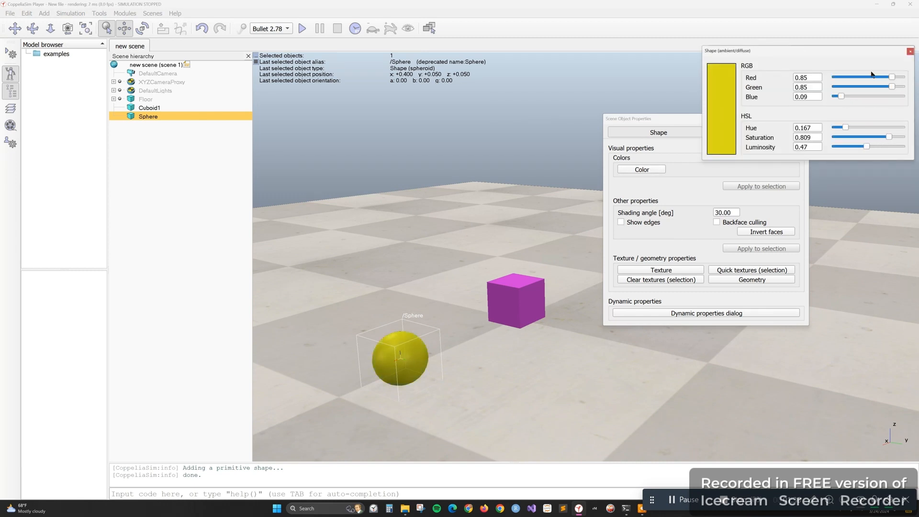
drag(892, 77, 854, 81)
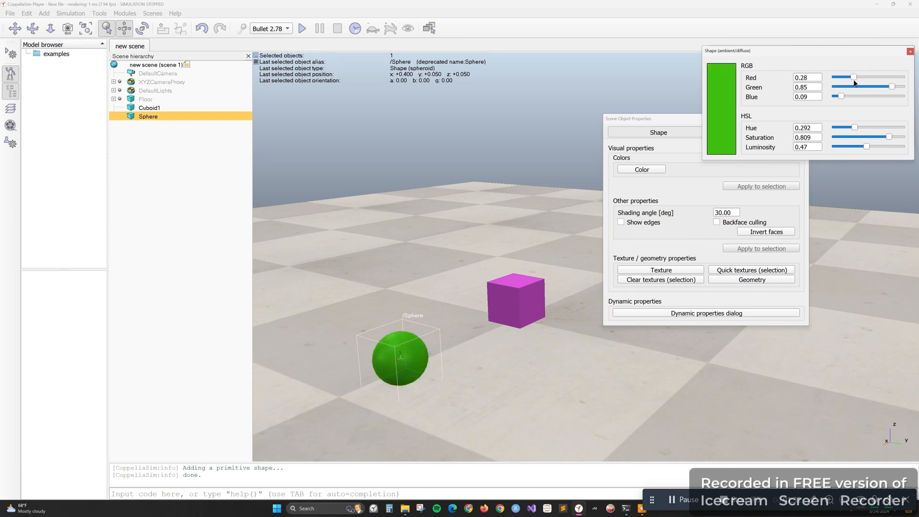
click(910, 51)
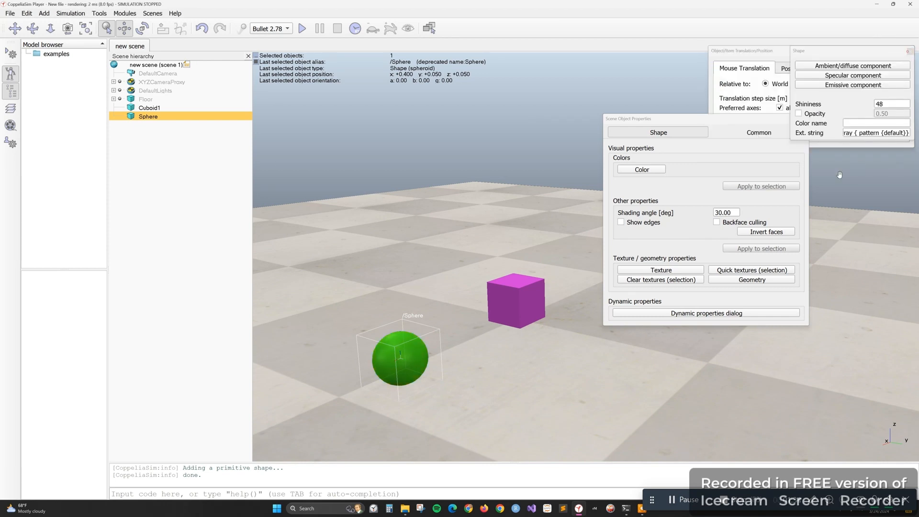
click(910, 51)
Apply the existing tiledConcrete texture to the sphere, close its properties and deselect it
click(647, 271)
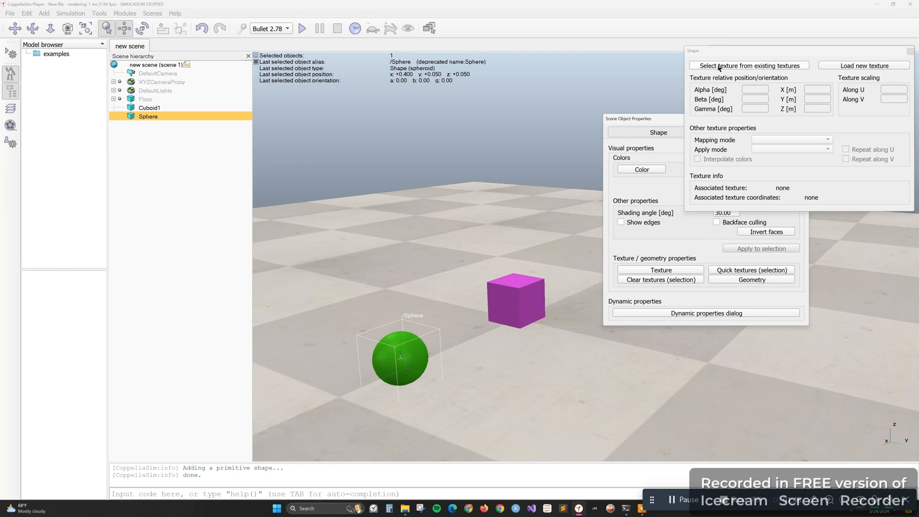
click(773, 66)
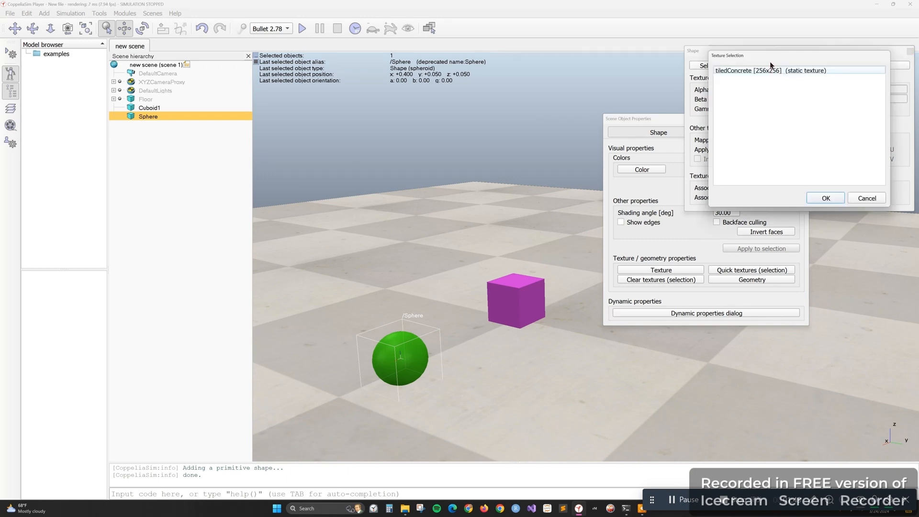
click(745, 73)
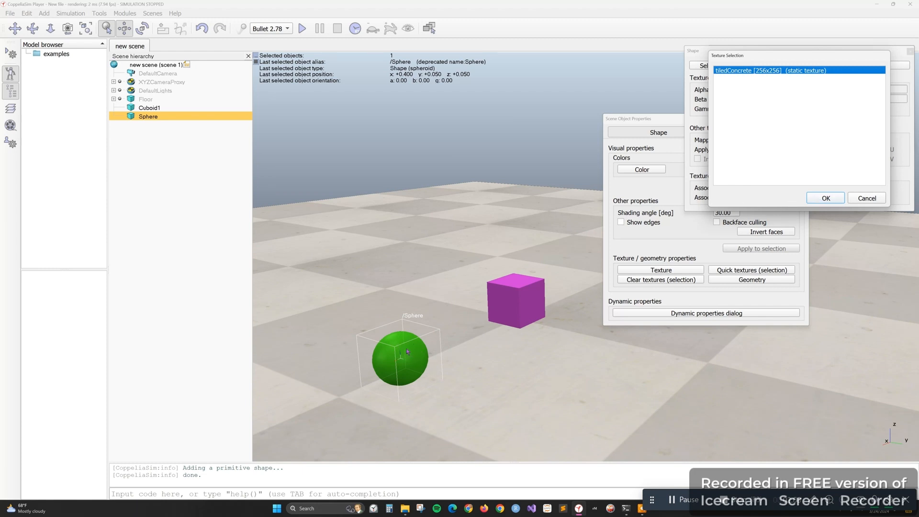
click(826, 198)
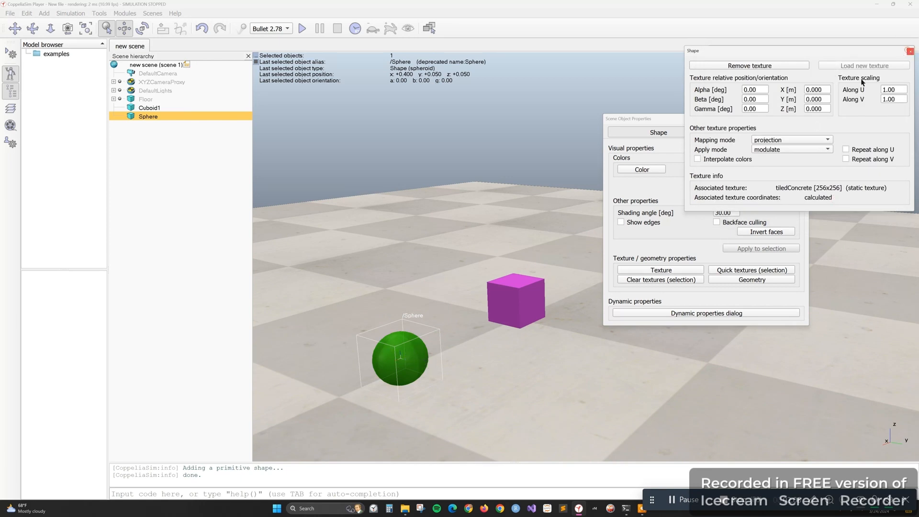
click(909, 51)
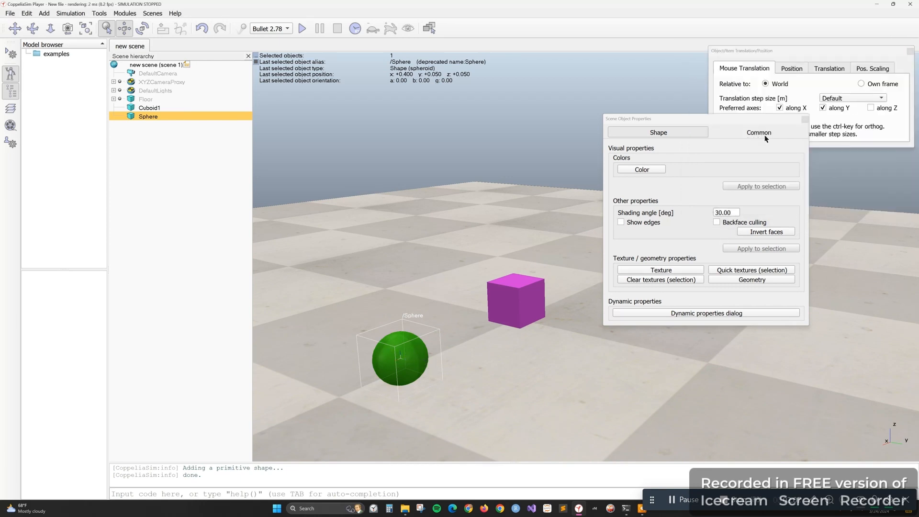
click(804, 119)
click(592, 371)
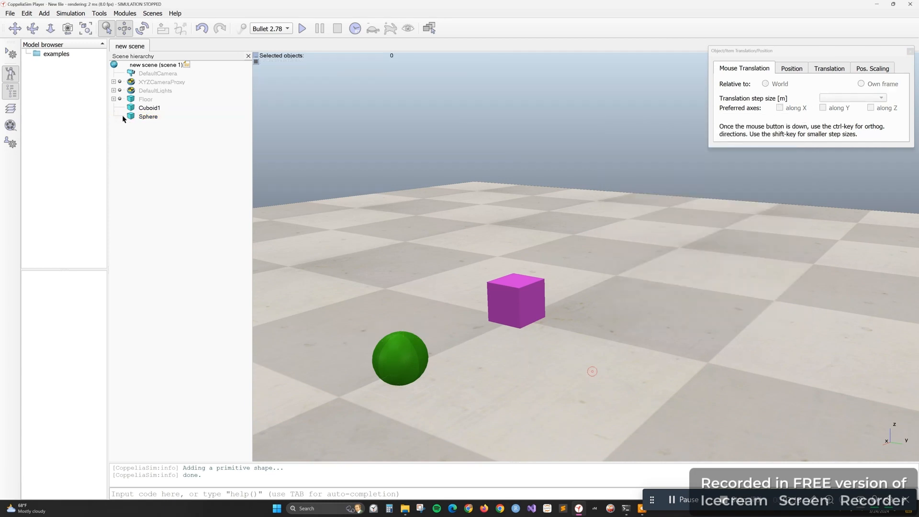
Add a non-dynamic primitive cone measuring 0.10 × 0.10 × 0.10 m, and move it to about x 0.225, y 0.425
right_click(583, 381)
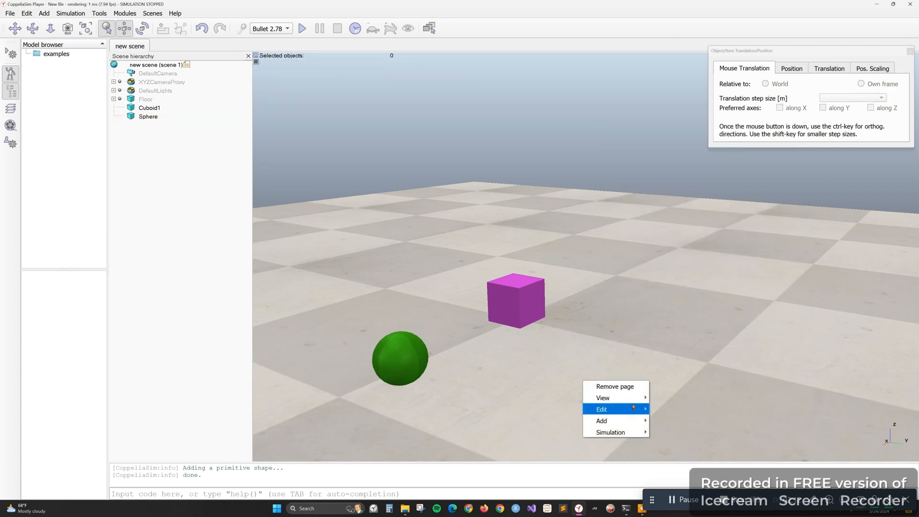
mouse_move(646, 421)
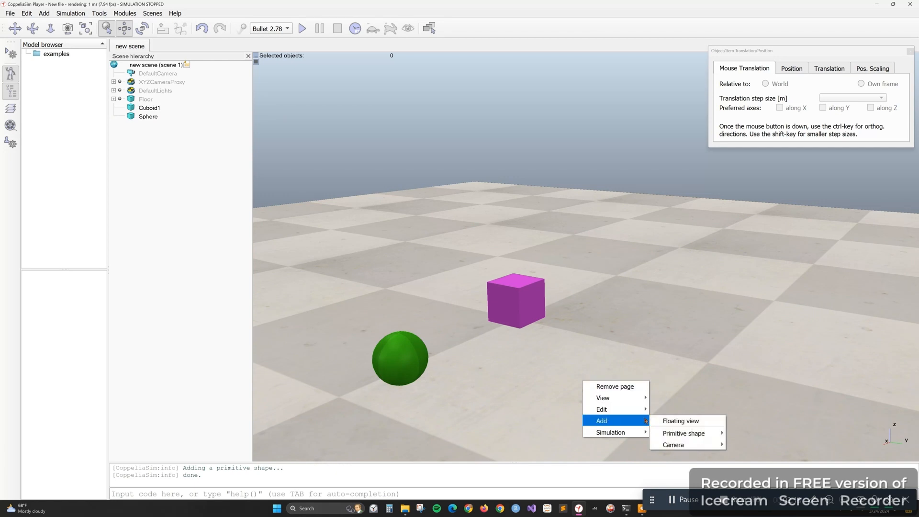
mouse_move(690, 433)
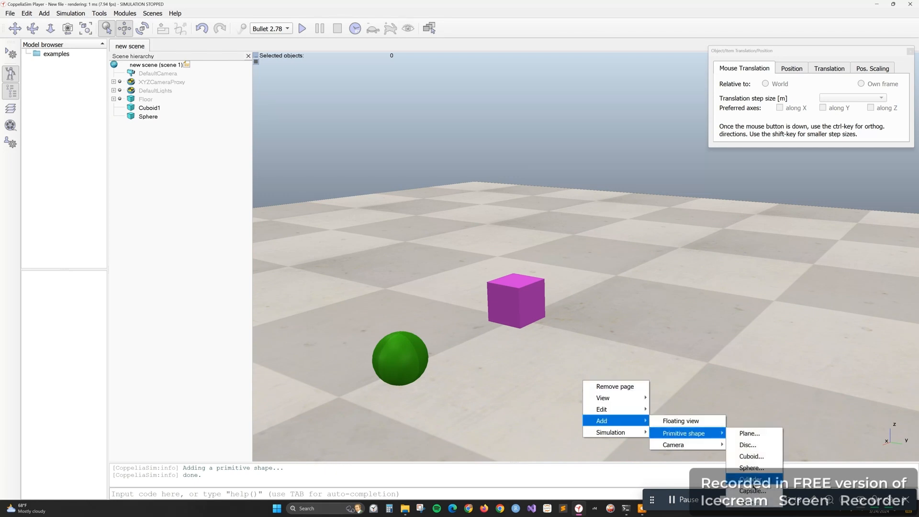
click(754, 502)
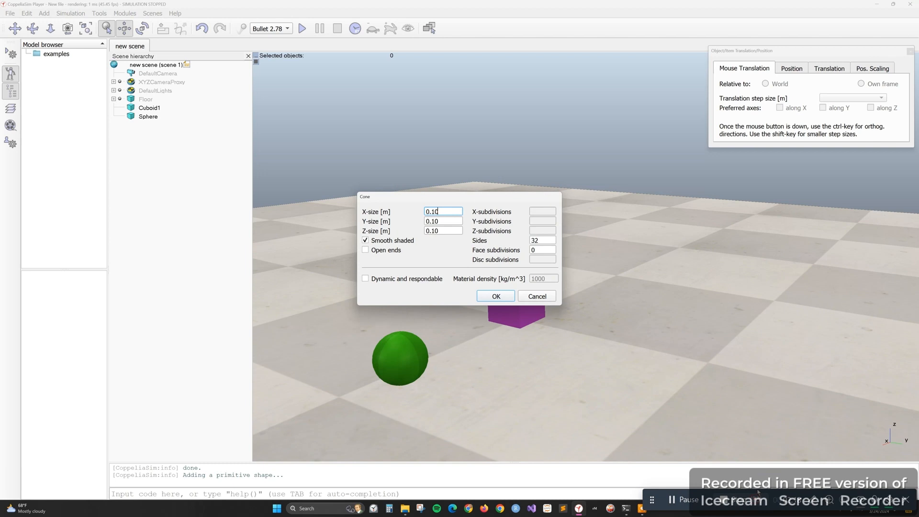
click(495, 296)
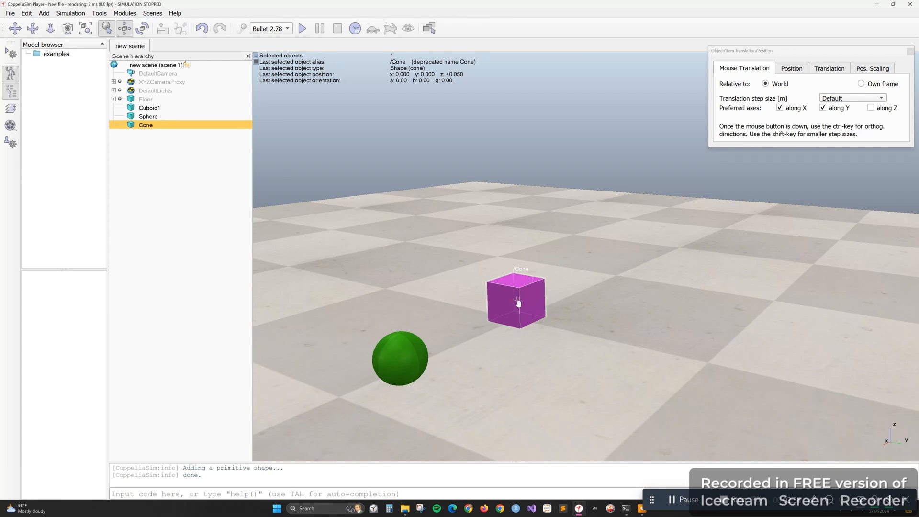
drag(504, 297, 530, 306)
drag(208, 154, 487, 305)
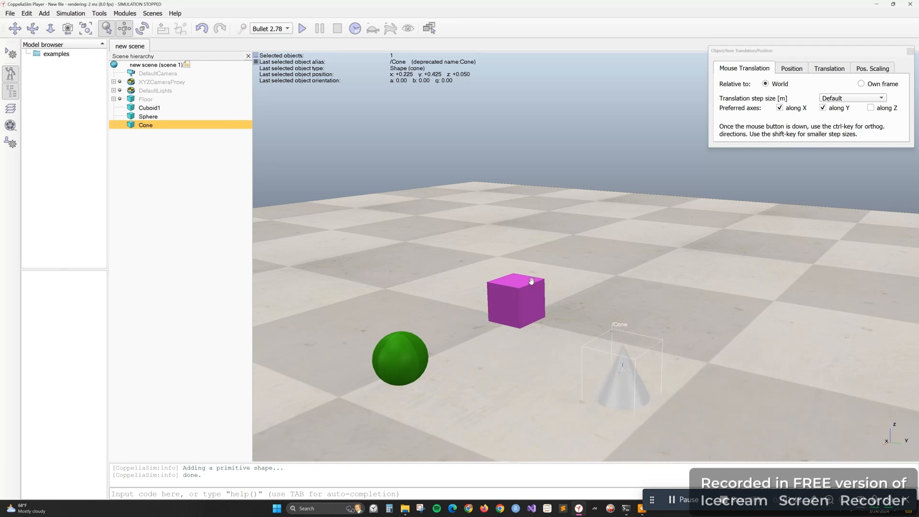
Move Cuboid1 to about x -0.150, y 0.000, and shift the cone to about x 0.225, y 0.400
click(148, 109)
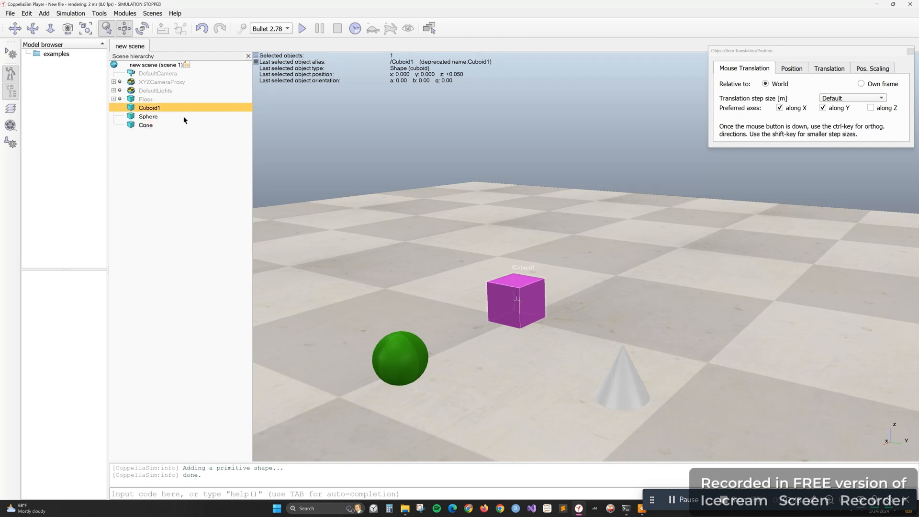
drag(529, 300, 581, 283)
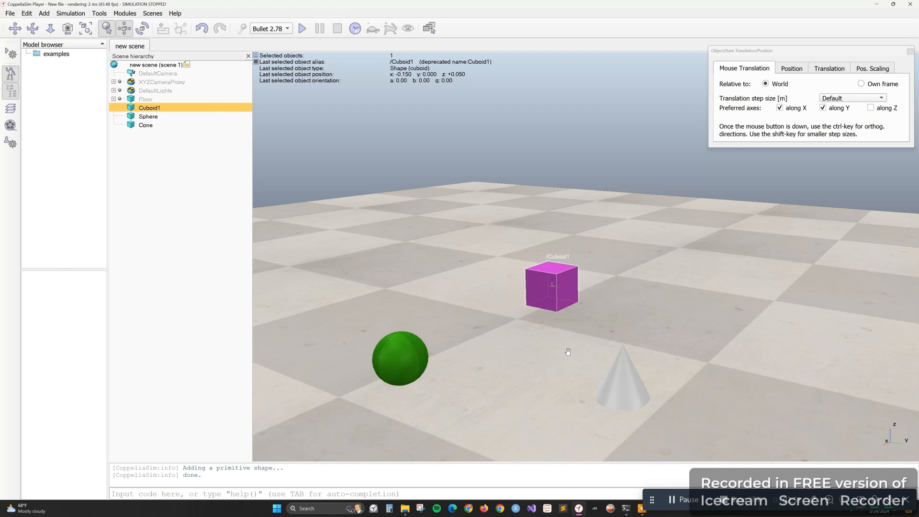
click(153, 128)
mouse_move(625, 383)
mouse_down()
mouse_move(614, 378)
mouse_move(617, 388)
mouse_up()
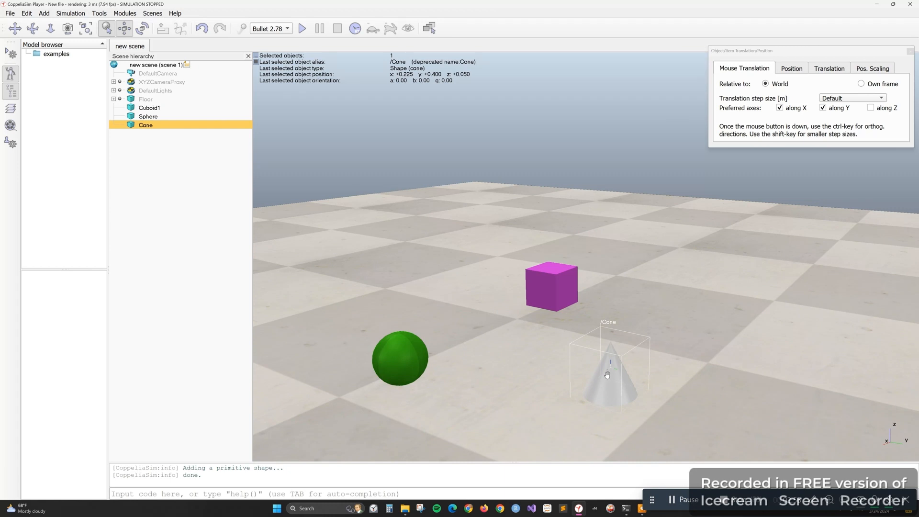
right_click(607, 376)
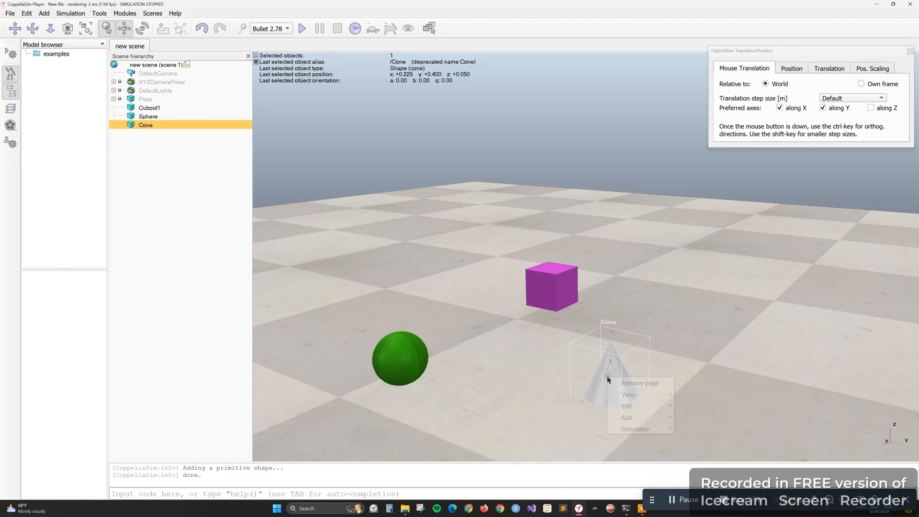
key(Escape)
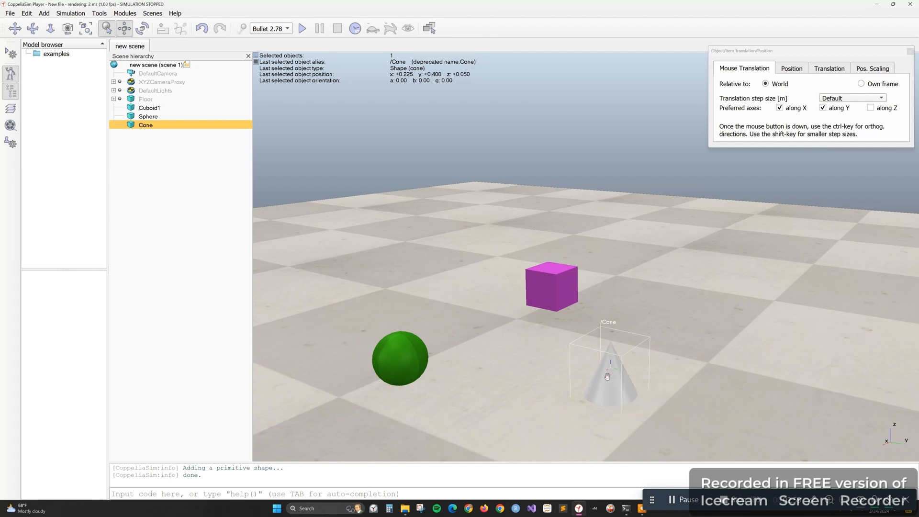
Change the cone's ambient/diffuse color to light blue with about red 0.00, green 0.82 and blue 1.00, and view its common properties
double_click(130, 126)
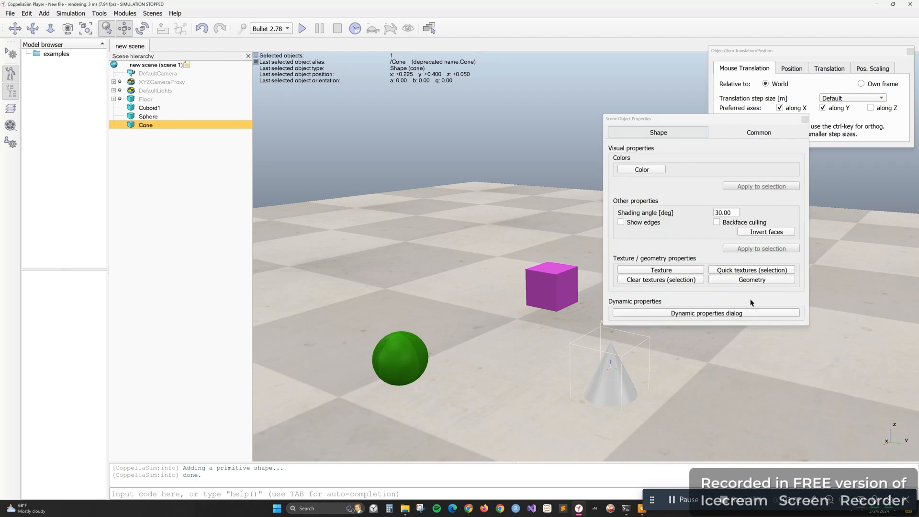
click(645, 168)
click(850, 67)
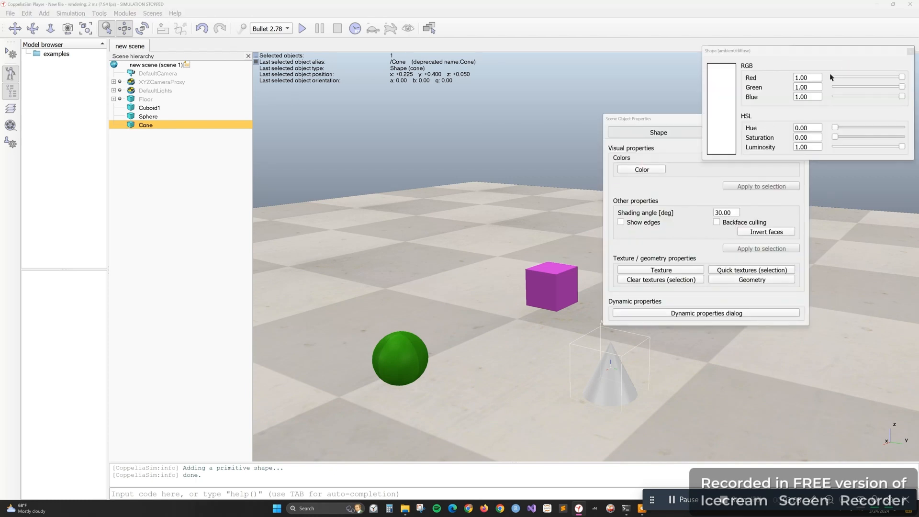
mouse_move(901, 87)
mouse_down()
mouse_move(851, 87)
mouse_move(824, 70)
mouse_move(858, 87)
mouse_move(893, 88)
mouse_up()
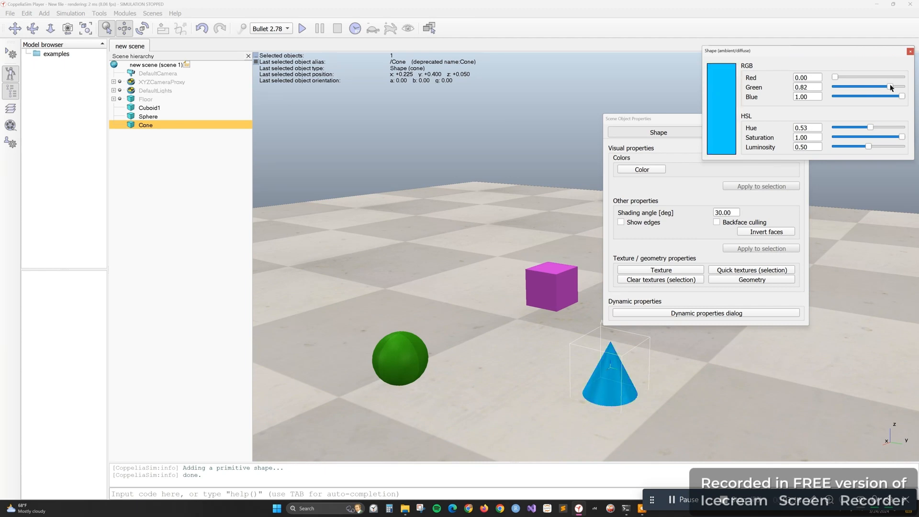
click(910, 51)
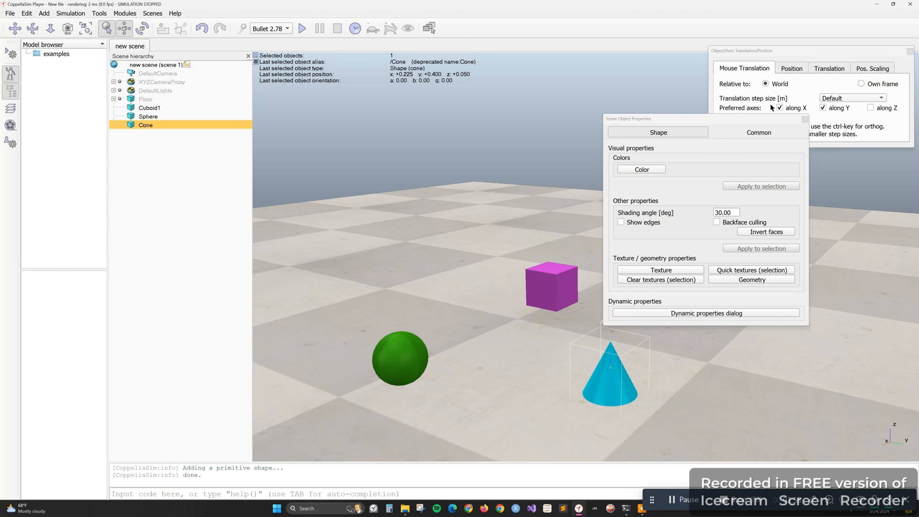
click(765, 133)
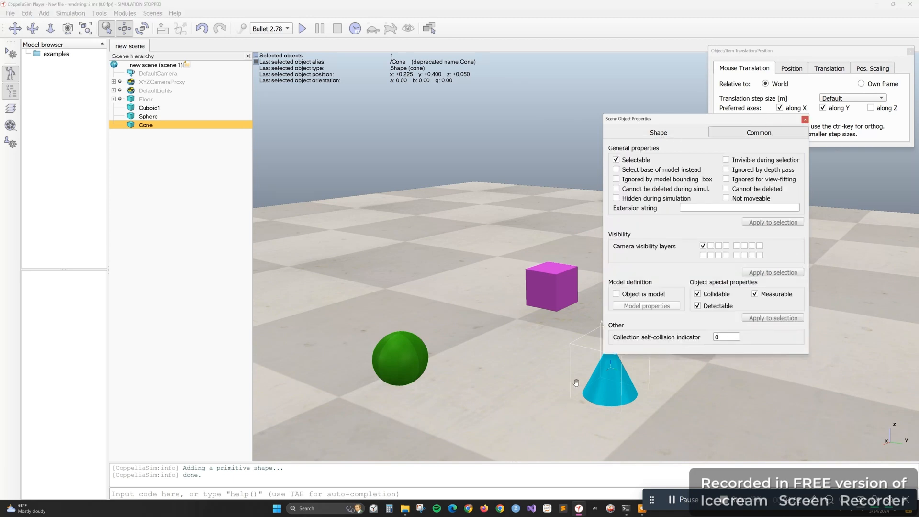
click(805, 120)
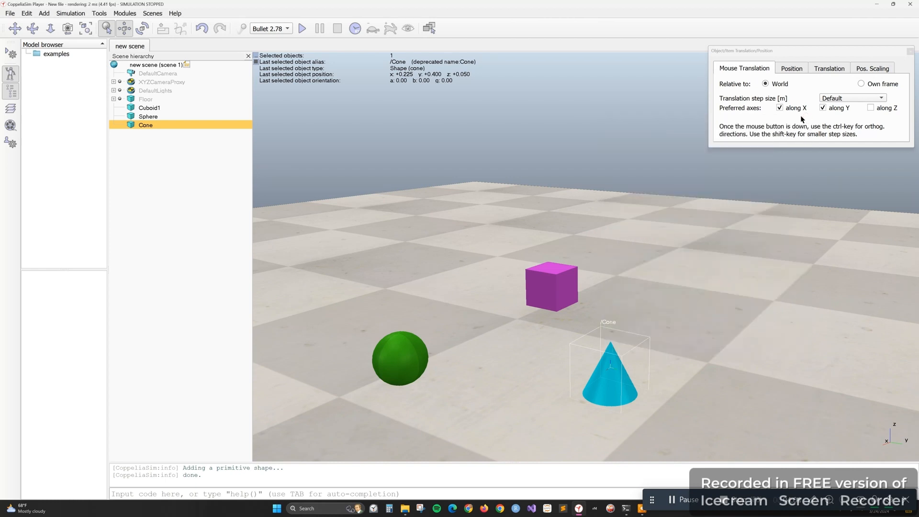
Examine Cuboid1's rigid body dynamic properties, switching its respondable and dynamic options off and back on, and close the dialogs
click(614, 290)
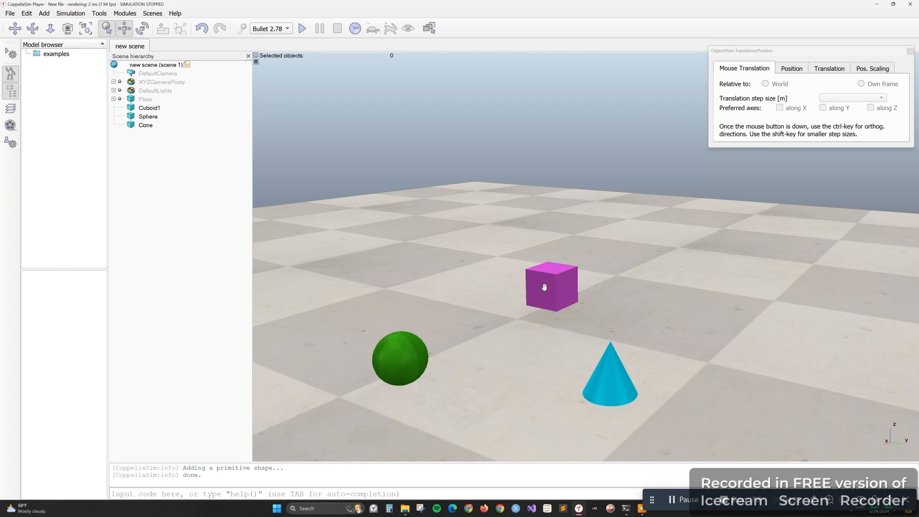
click(147, 108)
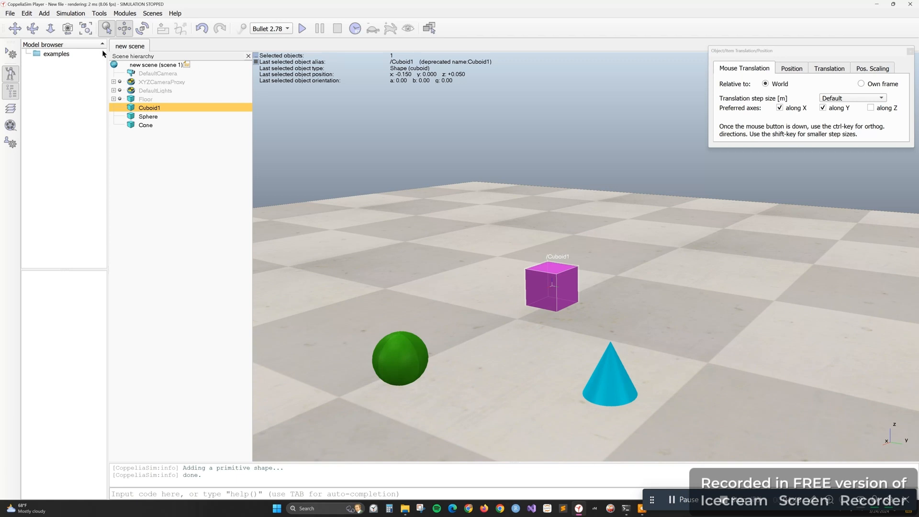
double_click(131, 108)
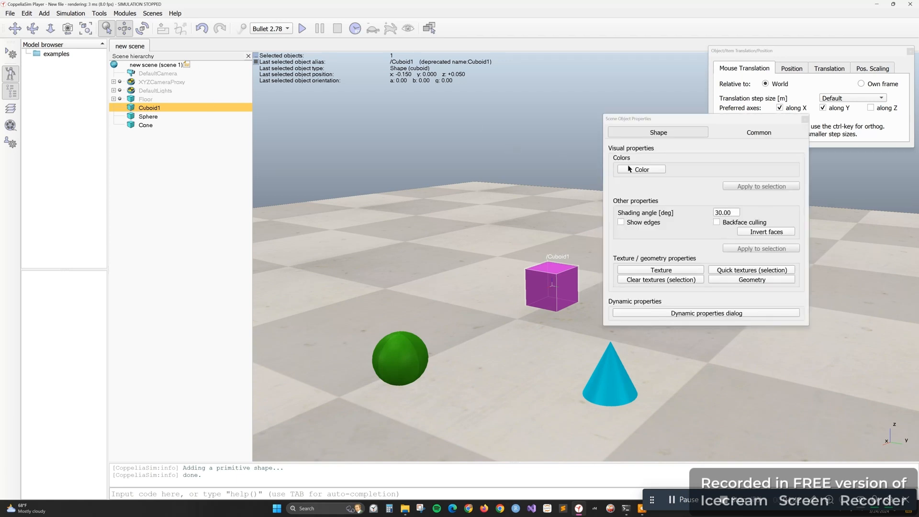
click(721, 314)
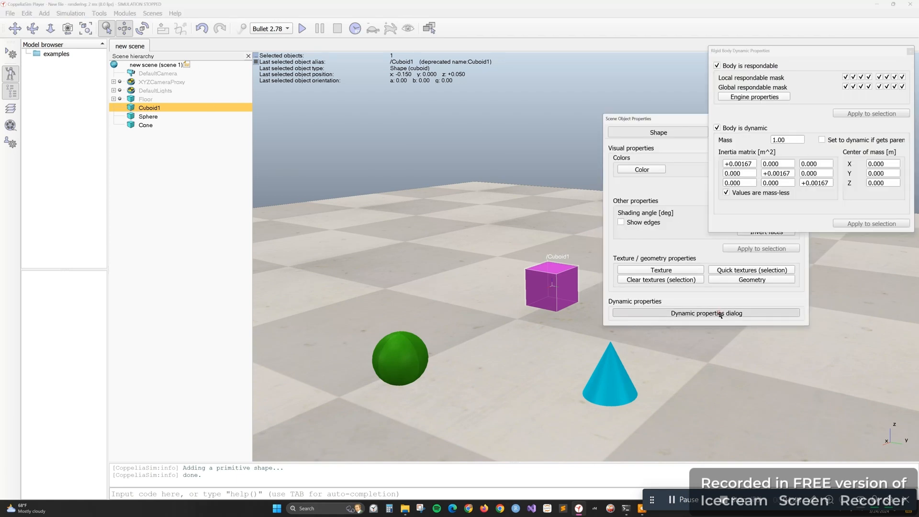
click(717, 66)
click(716, 66)
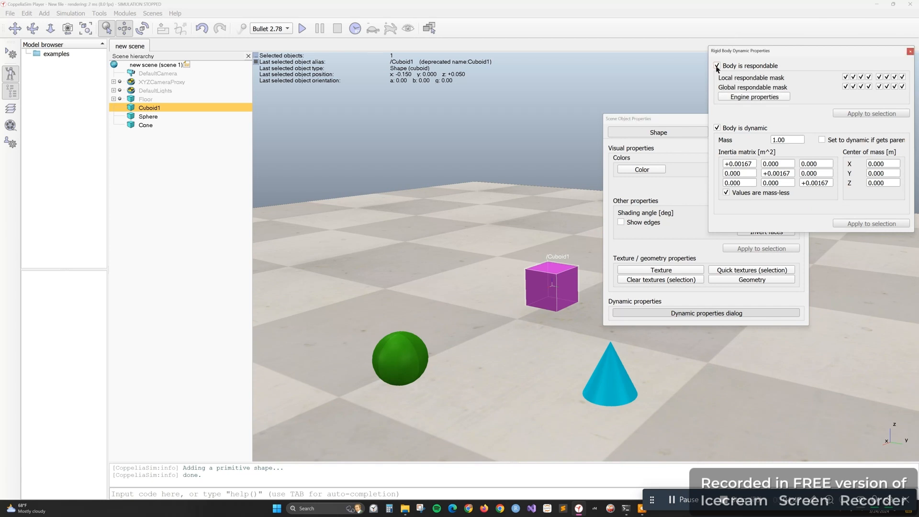
click(717, 128)
click(717, 128)
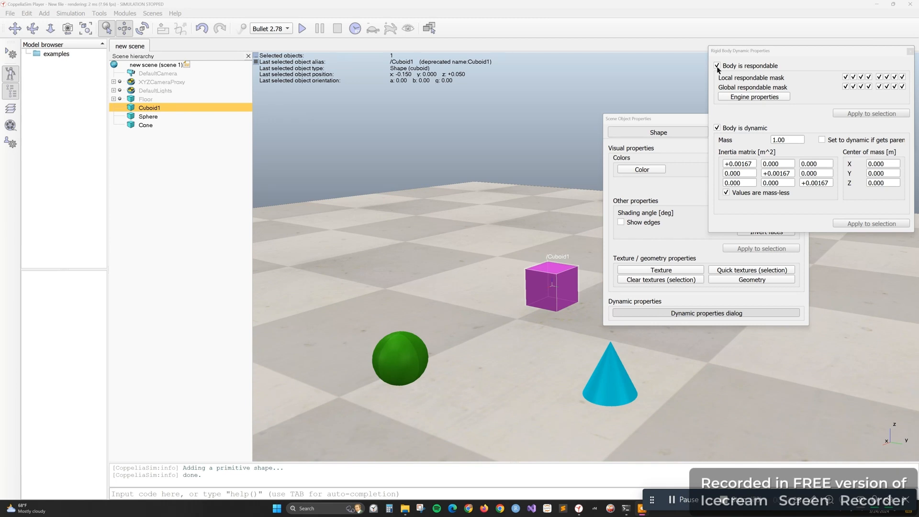
click(717, 128)
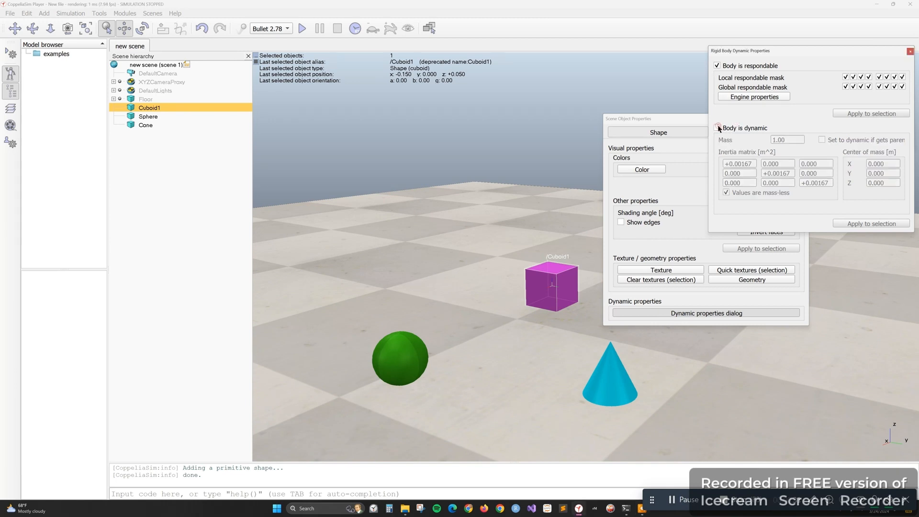
click(718, 128)
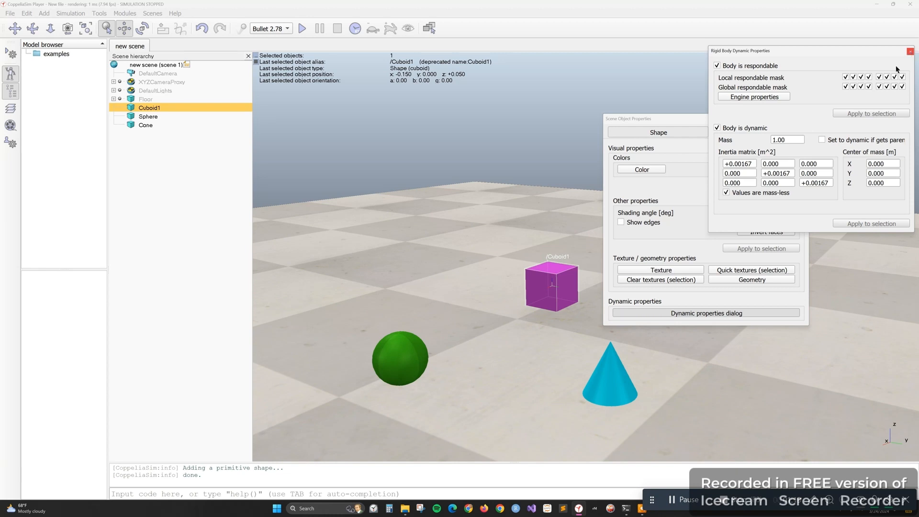
click(910, 51)
click(805, 118)
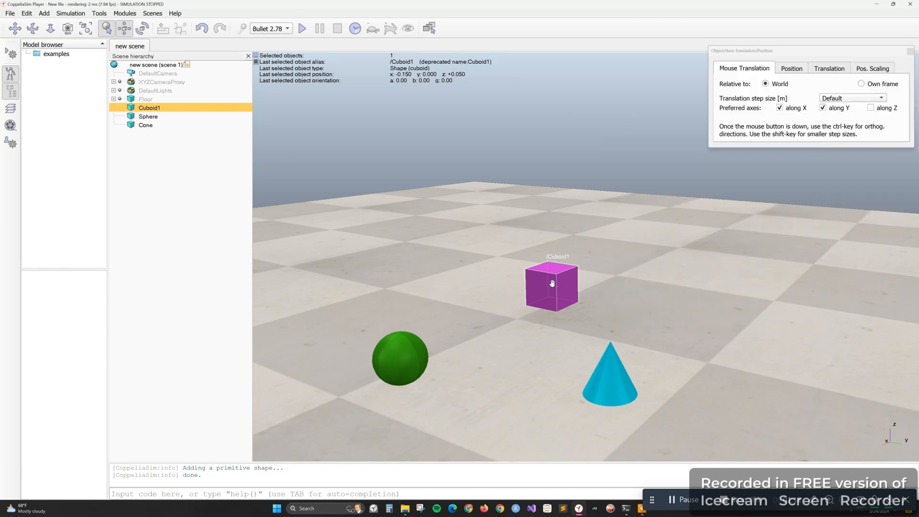
Move Cuboid1 to about x -0.175, y 0.000 and deselect it
drag(397, 352, 409, 342)
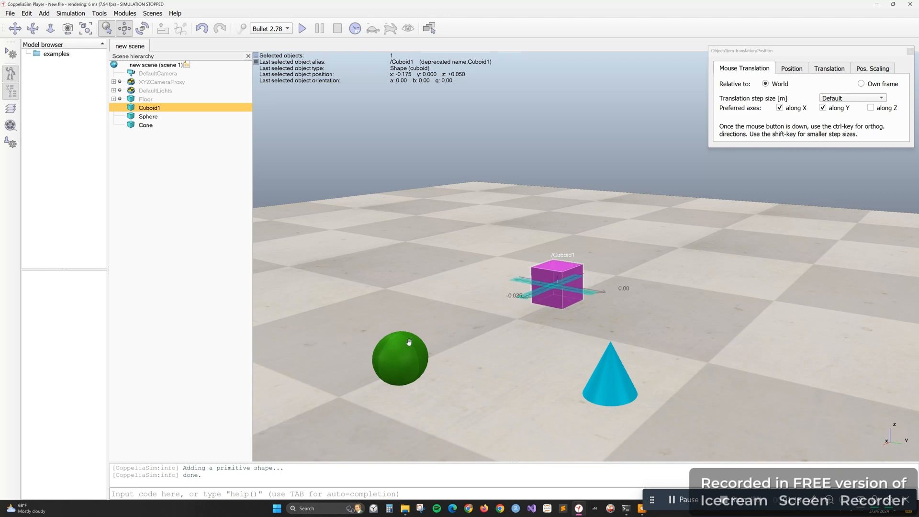
click(610, 295)
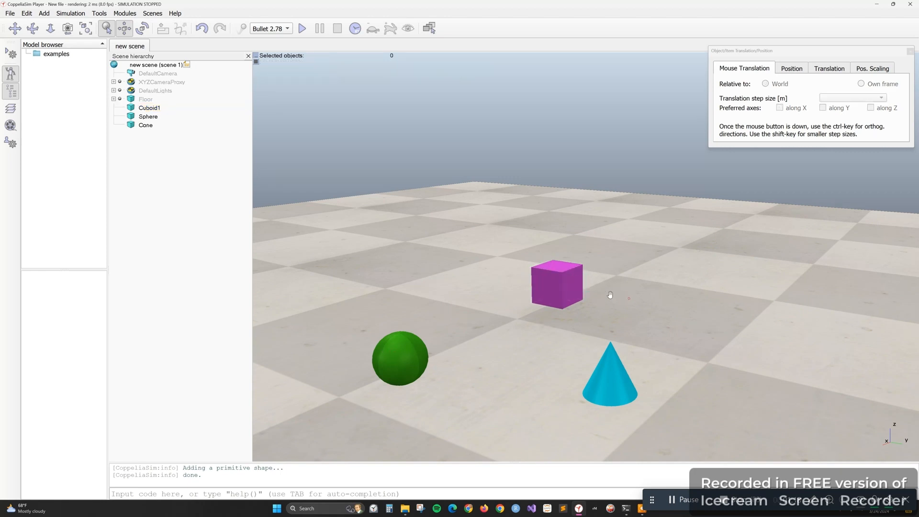
Add a second primitive sphere to the scene with the default settings
right_click(611, 289)
mouse_move(666, 329)
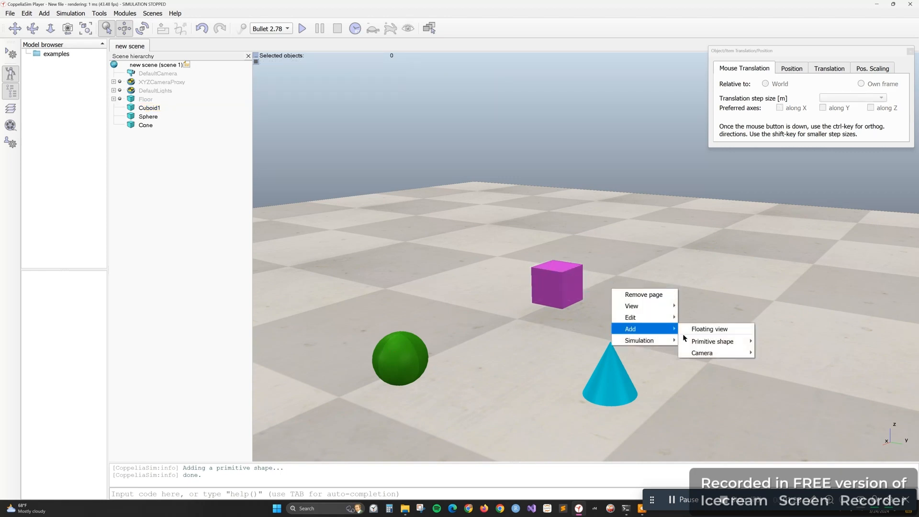
mouse_move(687, 339)
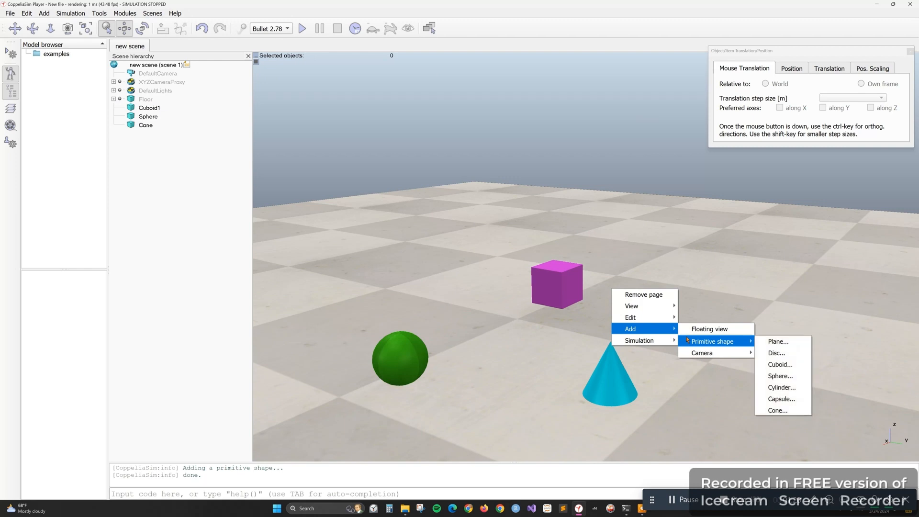
click(795, 376)
click(496, 297)
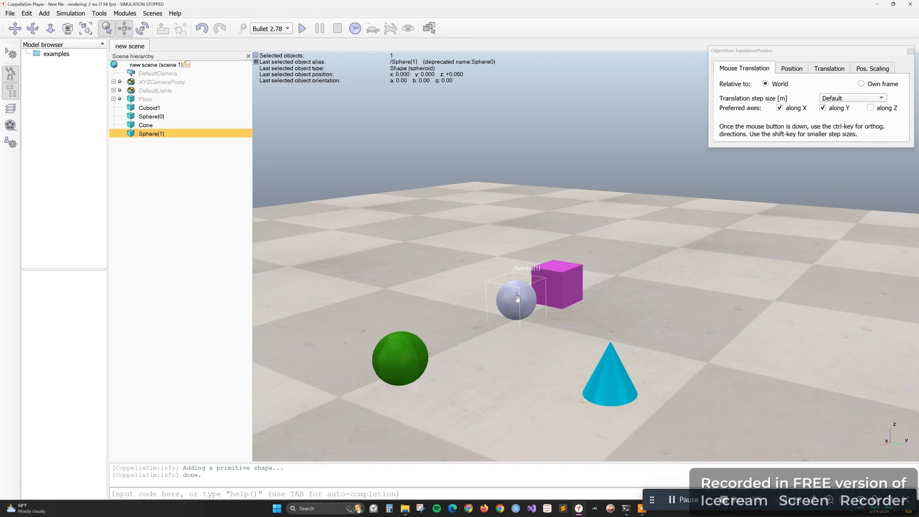
Change the new sphere's ambient/diffuse color to black with red, green and blue at 0.00
double_click(131, 134)
click(642, 170)
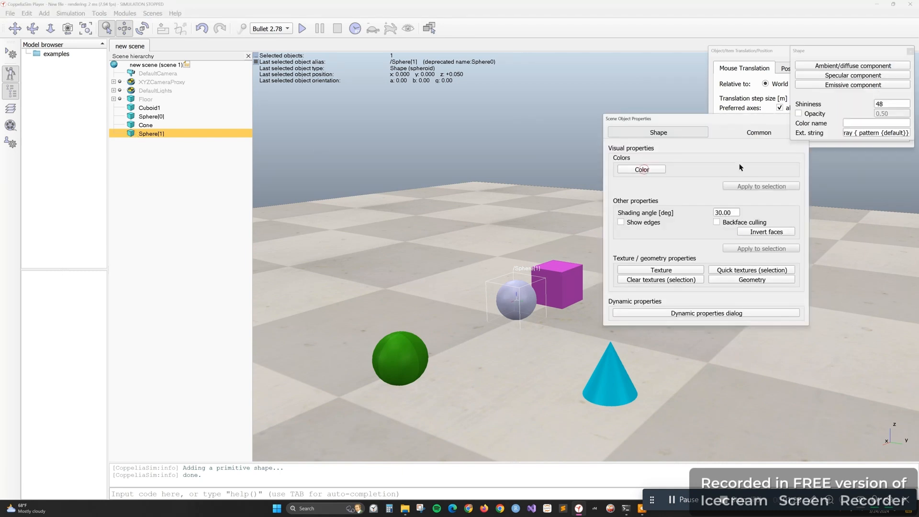
click(847, 67)
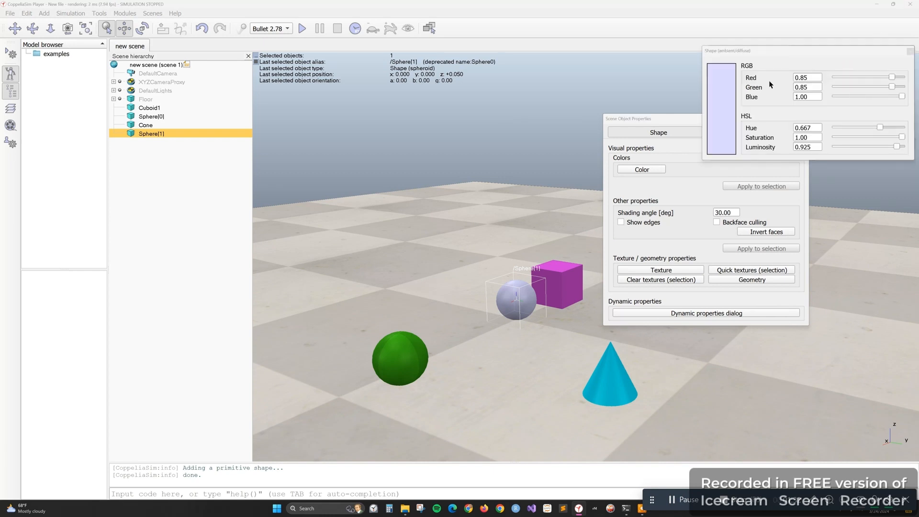
click(893, 80)
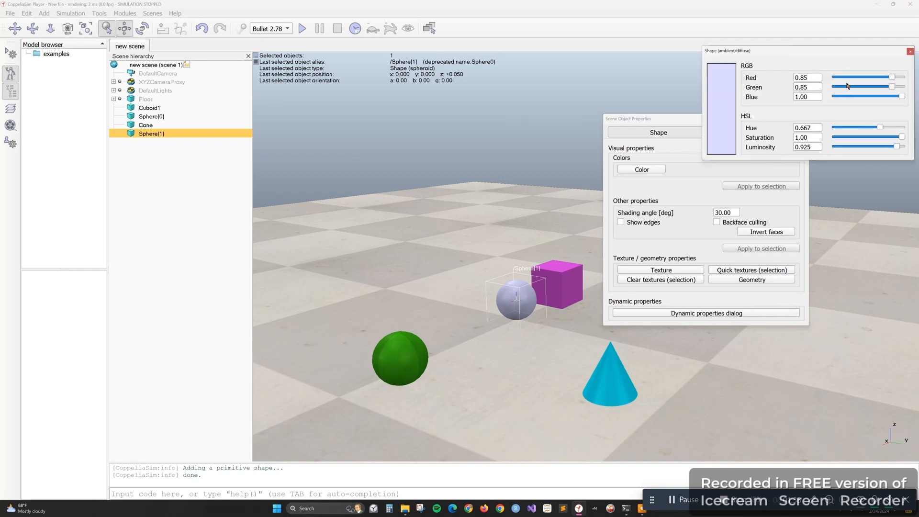
drag(888, 78, 834, 79)
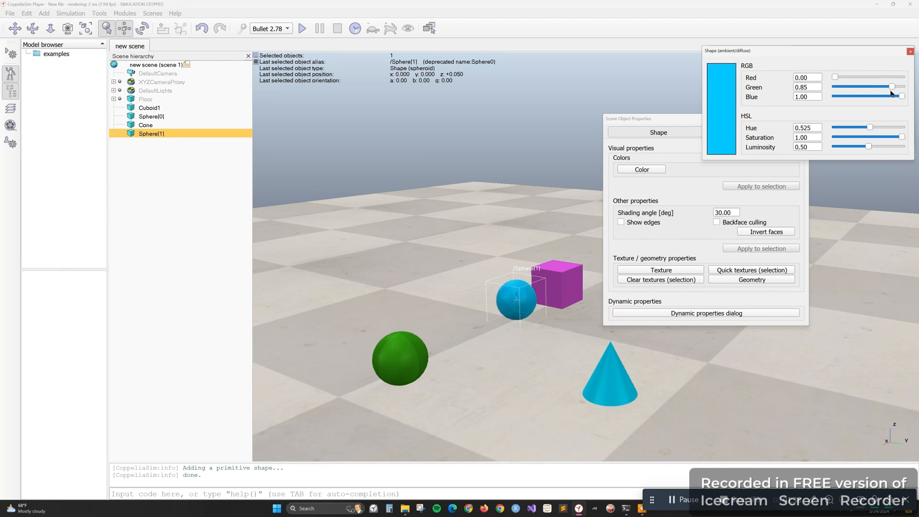
drag(893, 88, 835, 87)
drag(902, 96, 819, 101)
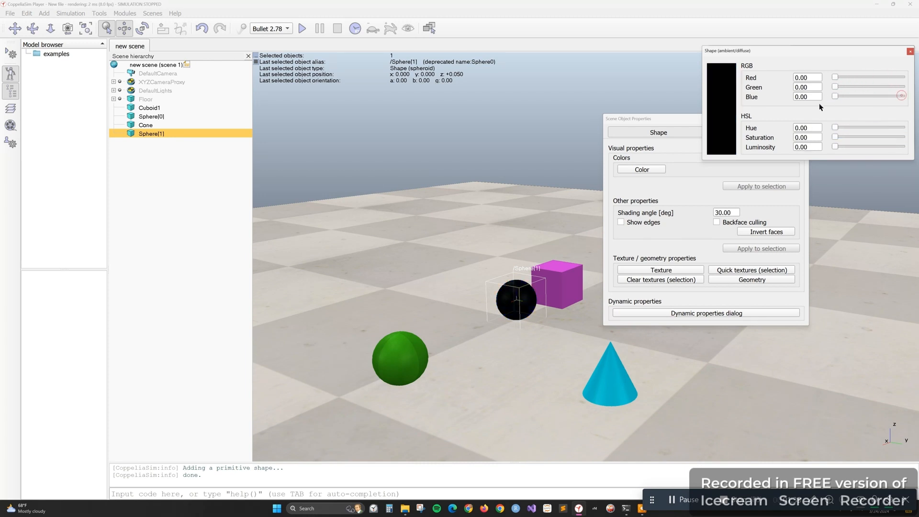
click(910, 51)
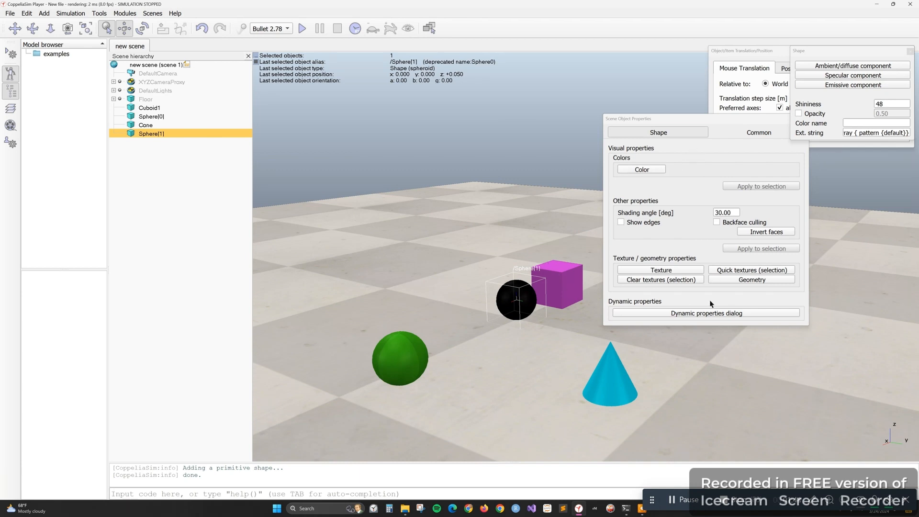
Make the black sphere non-dynamic while keeping it respondable, and close its properties
click(705, 313)
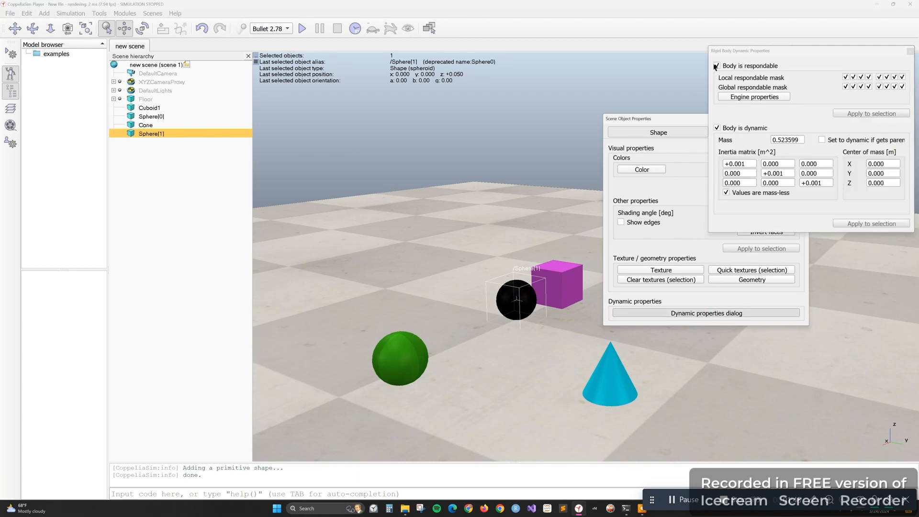
click(717, 128)
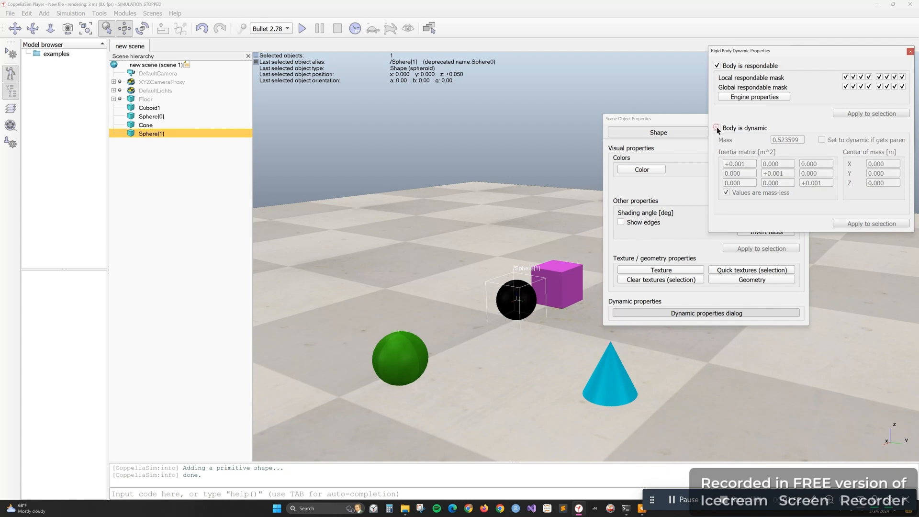
click(910, 51)
click(805, 117)
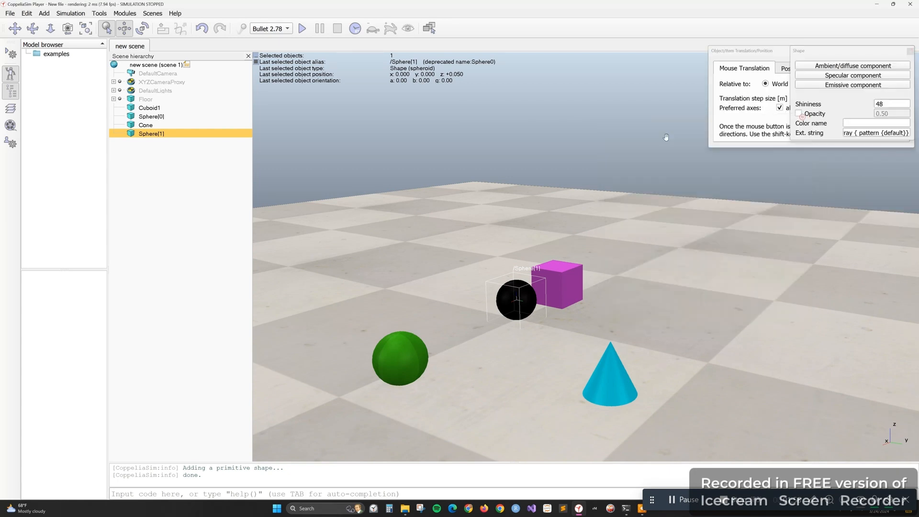
Rename the black sphere as BlackBall_Ronly
double_click(145, 134)
key(BackSpace)
key(BackSpace)
key(BackSpace)
key(BackSpace)
key(BackSpace)
key(BackSpace)
text(BlackB)
text(R)
text(only)
key(Return)
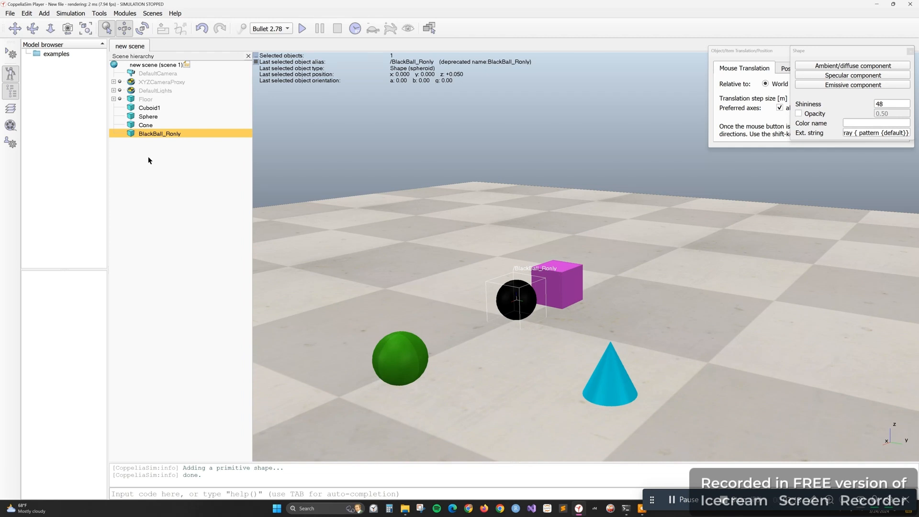
Rename the green sphere as GreenBall_RandD
click(144, 116)
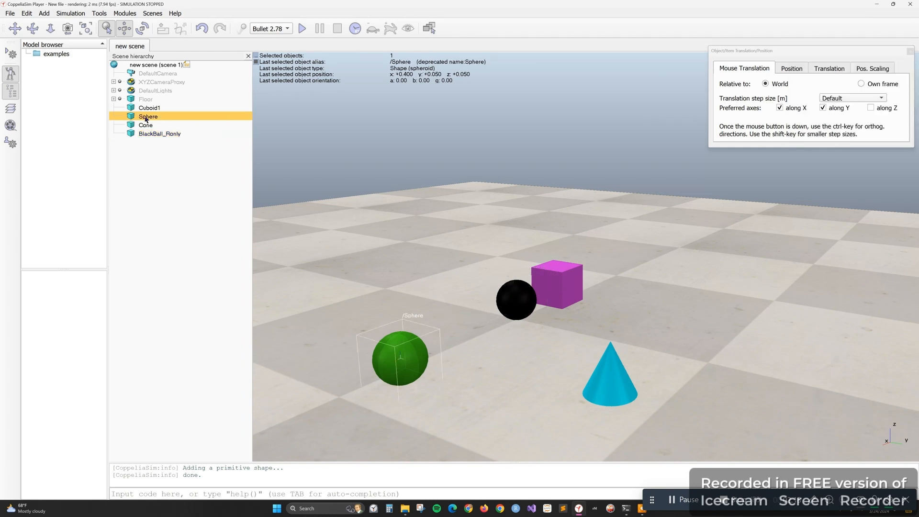
double_click(146, 117)
drag(159, 117, 130, 117)
double_click(149, 118)
key(BackSpace)
key(BackSpace)
key(BackSpace)
key(BackSpace)
key(BackSpace)
text(GreenBall_Ran)
key(Return)
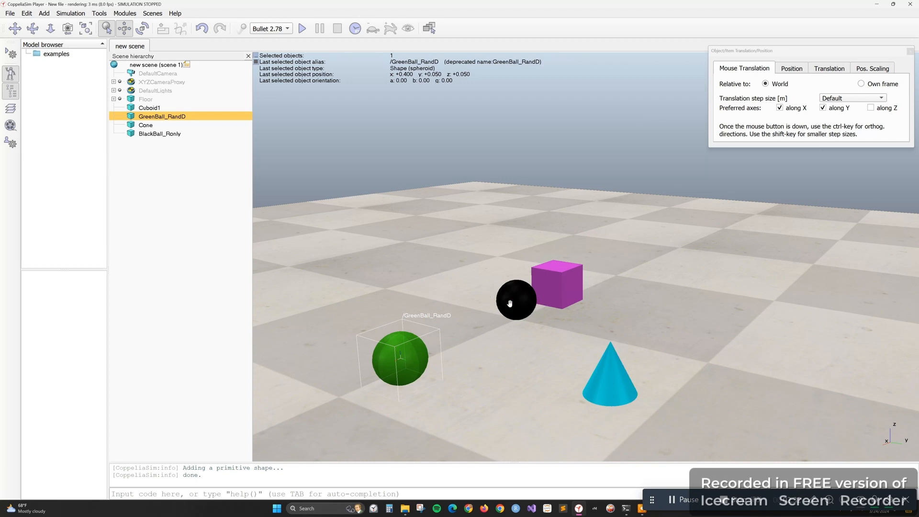
Set mouse translation to the X and Z axes, and move BlackBall_Ronly on top of Cuboid1 at about x -0.175, z 0.150
click(160, 136)
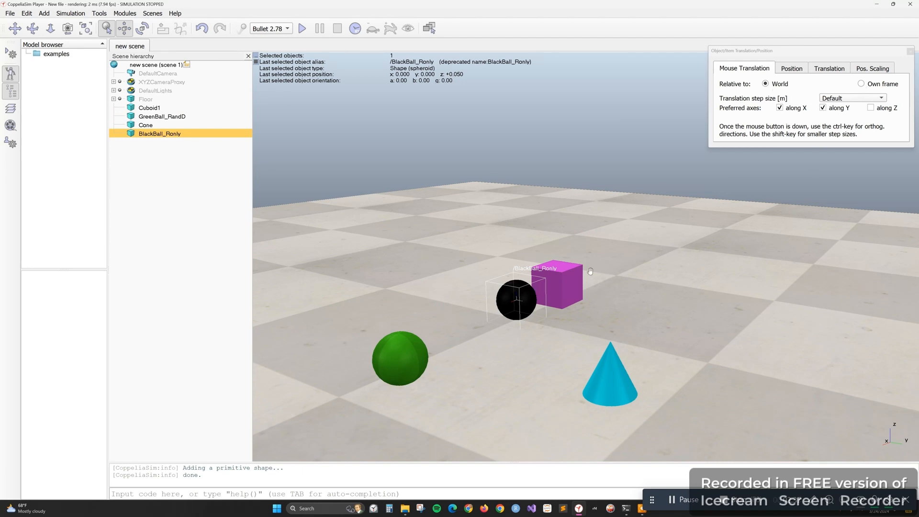
click(871, 108)
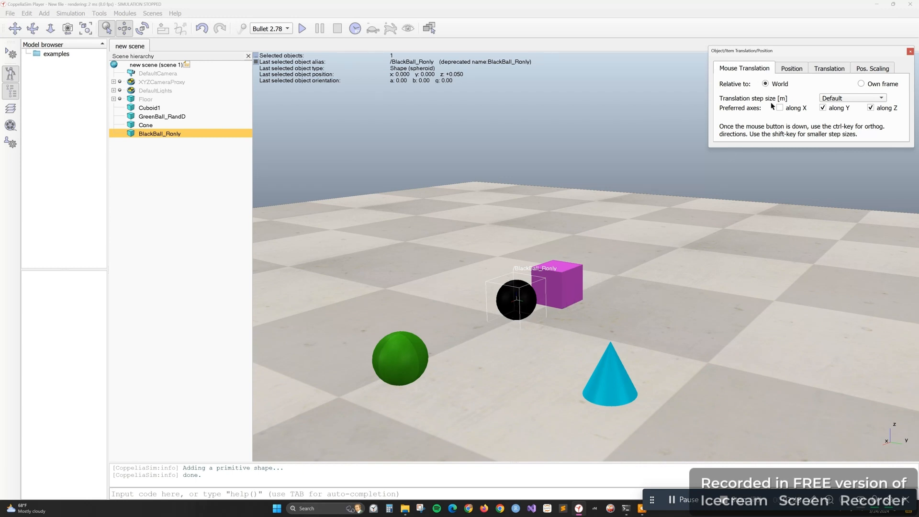
click(786, 108)
click(822, 108)
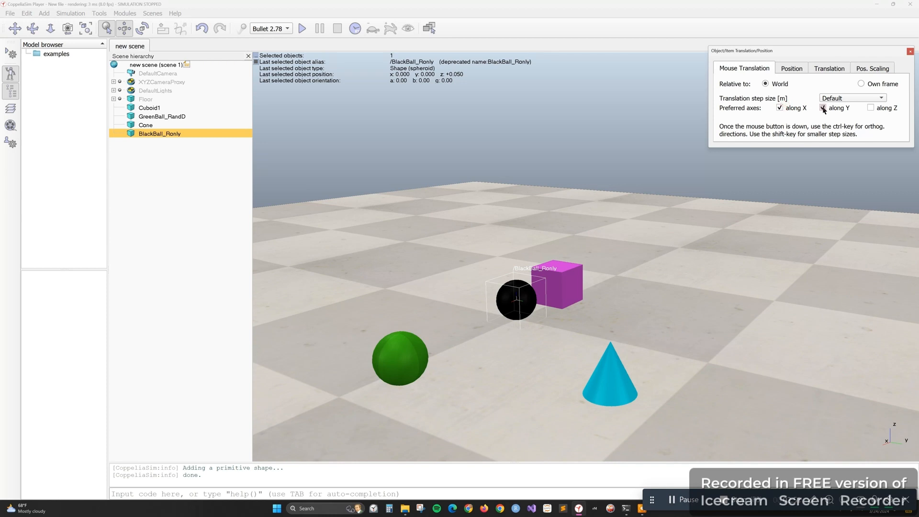
click(870, 108)
drag(507, 297, 555, 247)
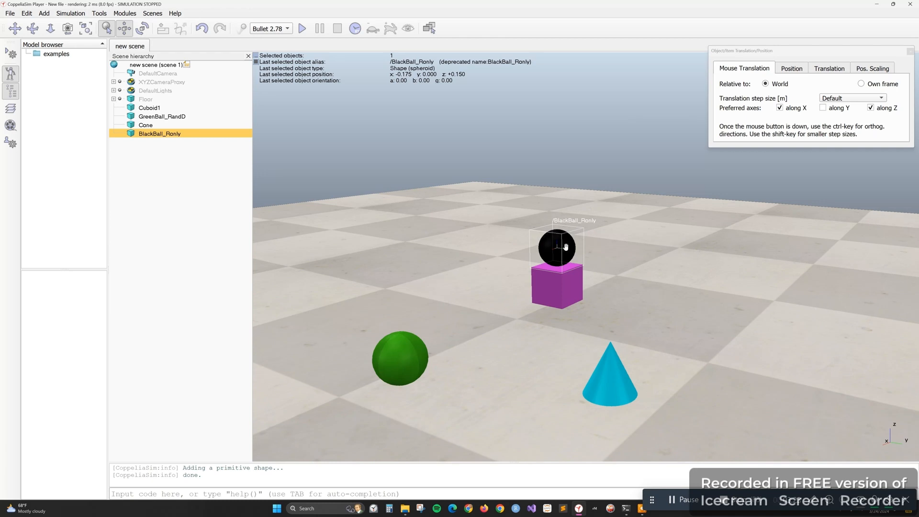
View the position, translation and position scaling options for BlackBall_Ronly, and return to the mouse translation options
click(791, 69)
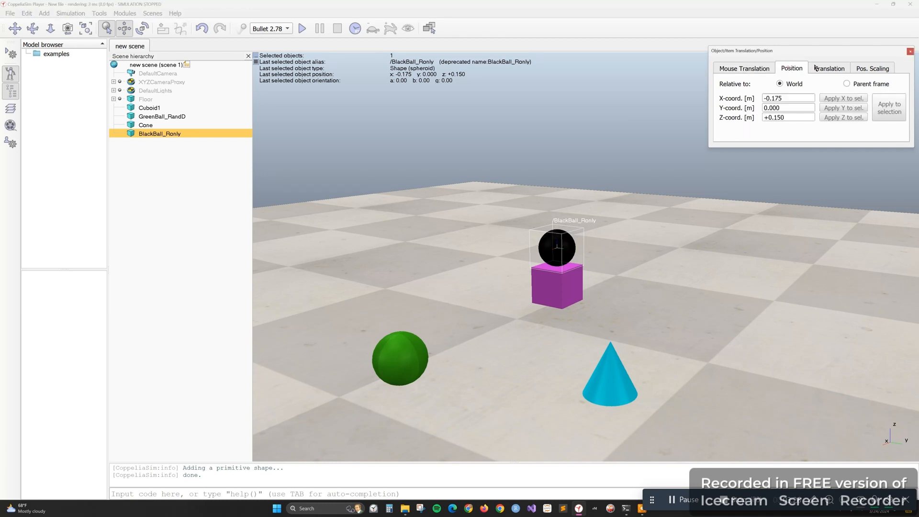
click(845, 70)
click(879, 70)
click(734, 69)
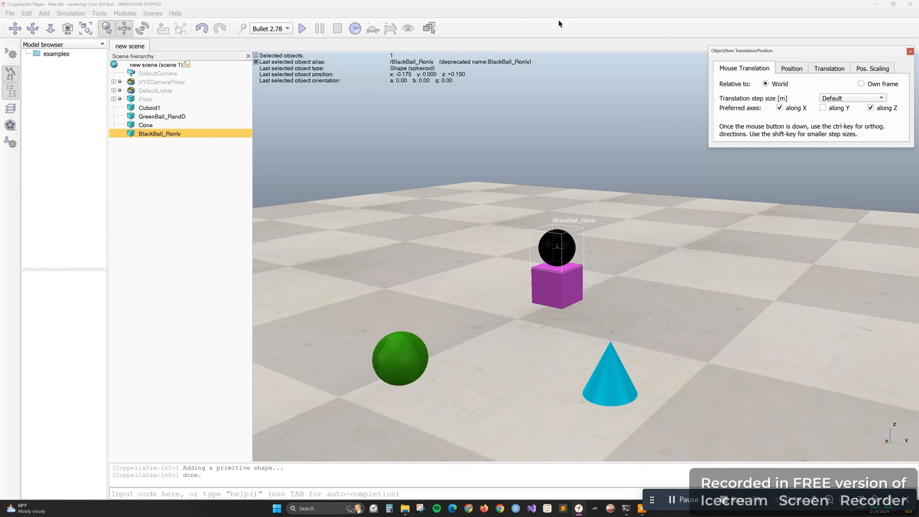
Run the simulation to observe the black ball on the cuboid, and stop it
click(540, 19)
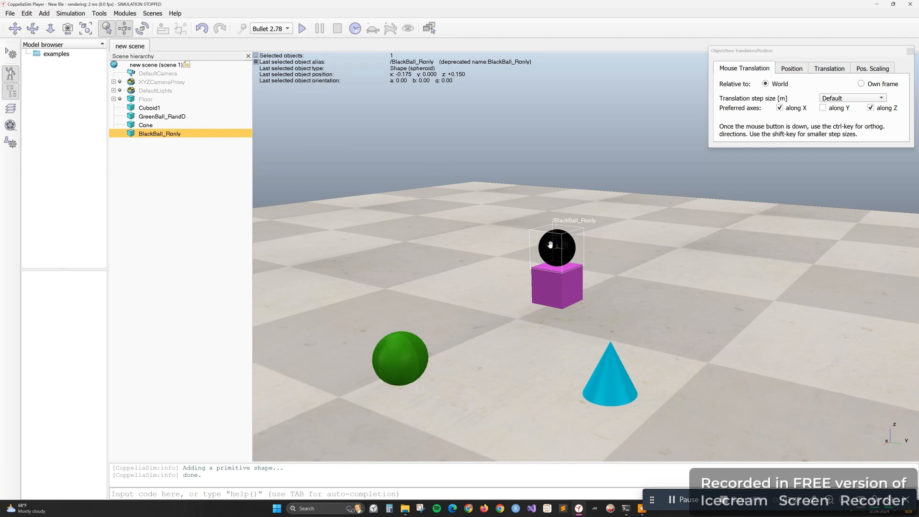
click(302, 28)
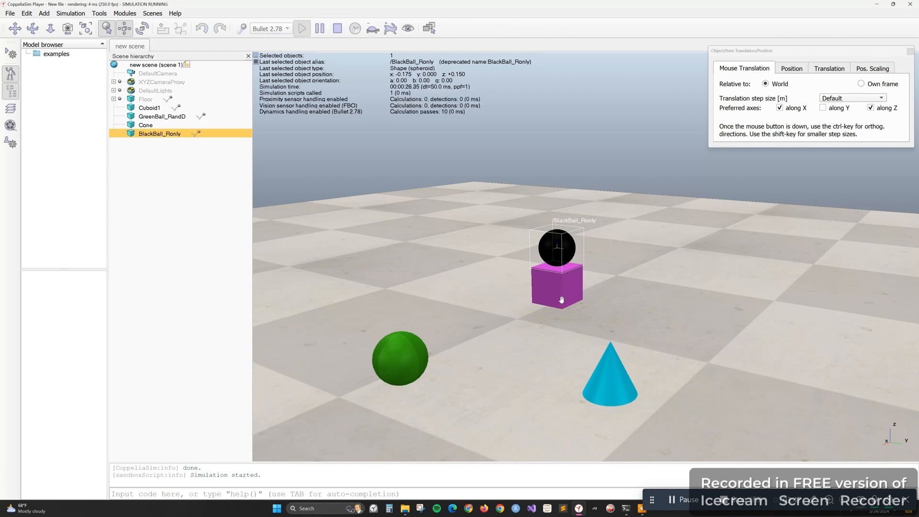
click(338, 28)
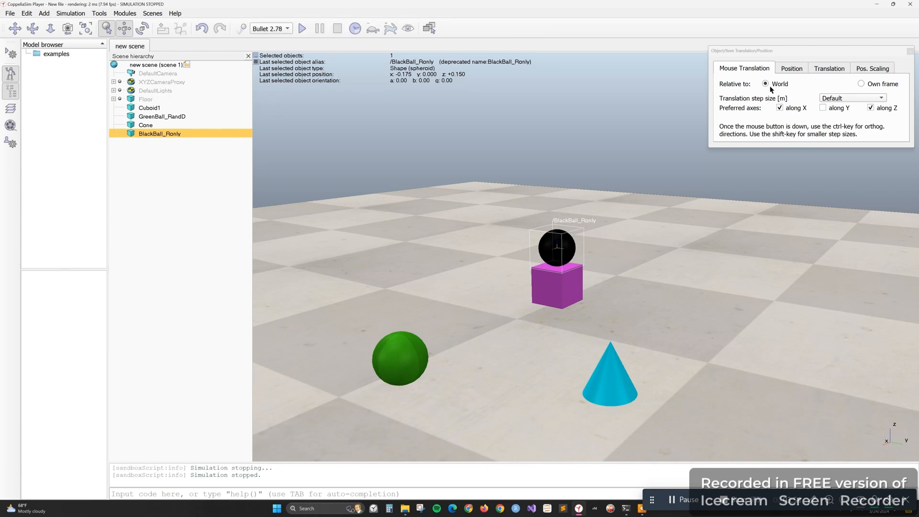
Make BlackBall_Ronly dynamic and non-respondable in its rigid body dynamic properties
double_click(131, 134)
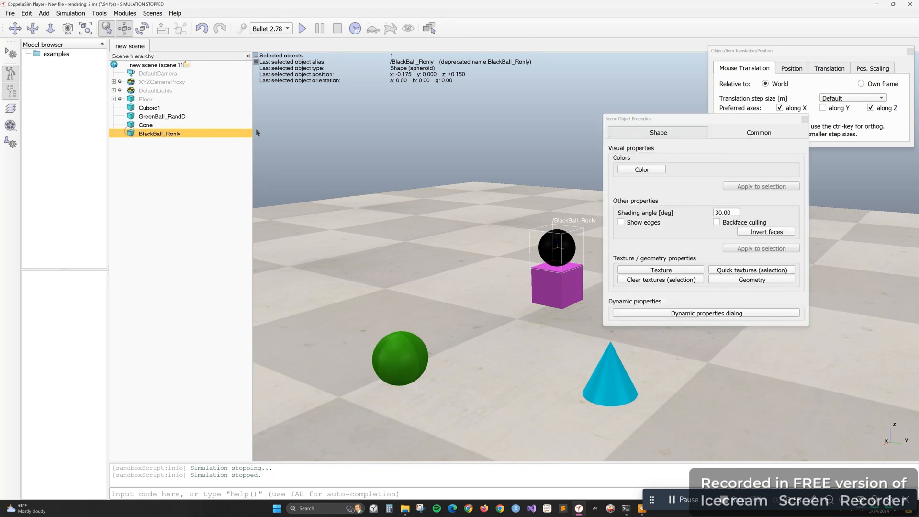
click(736, 314)
click(717, 128)
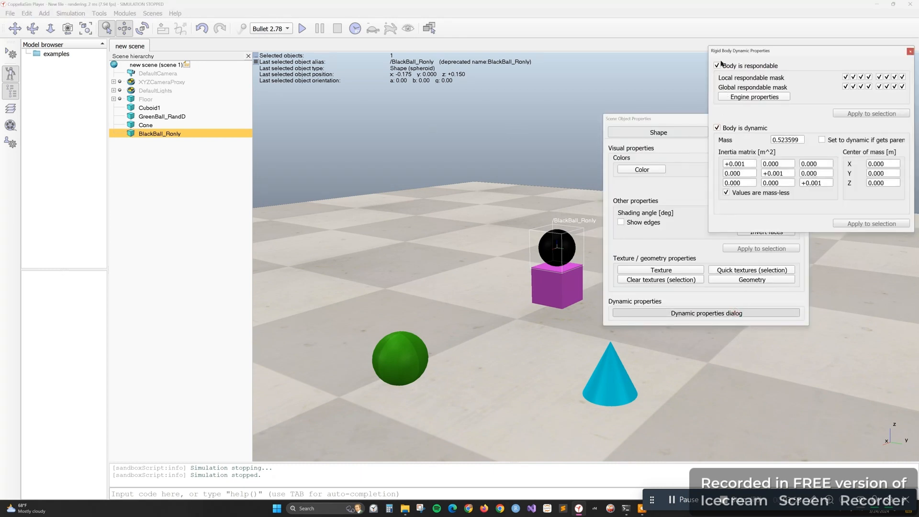
click(717, 65)
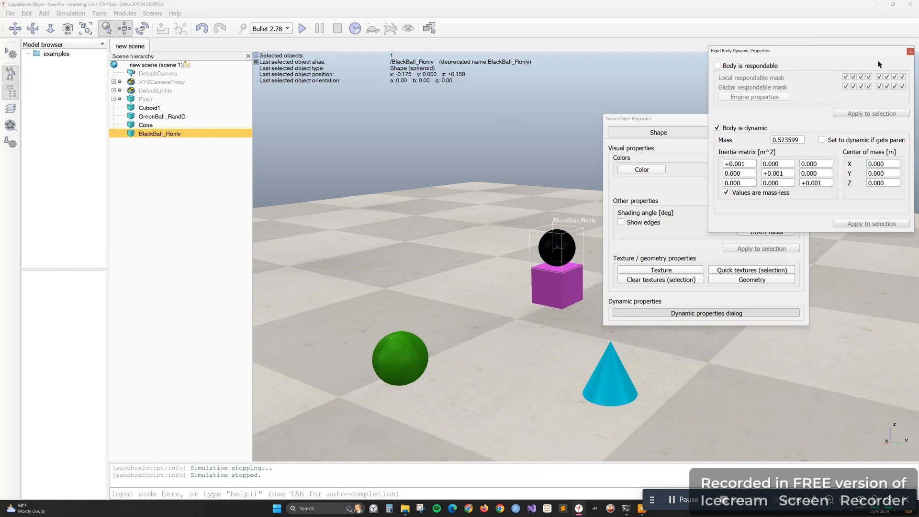
Close the ball's property dialogs, run the simulation to observe the dynamic, non-respondable black ball on the cuboid, and stop it
click(910, 51)
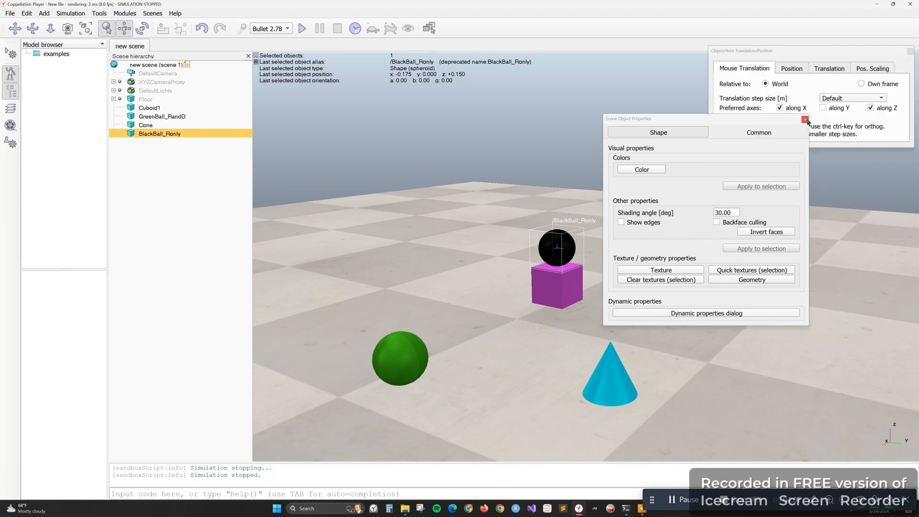
click(805, 119)
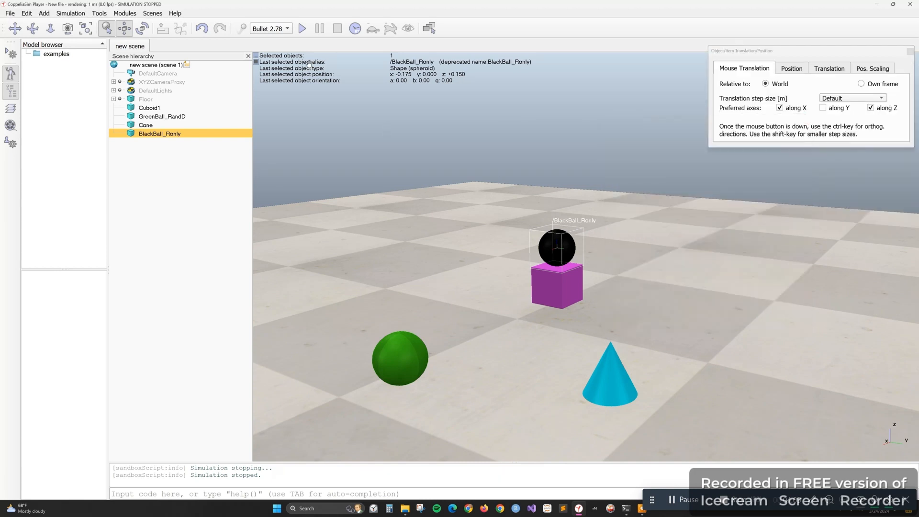
click(303, 29)
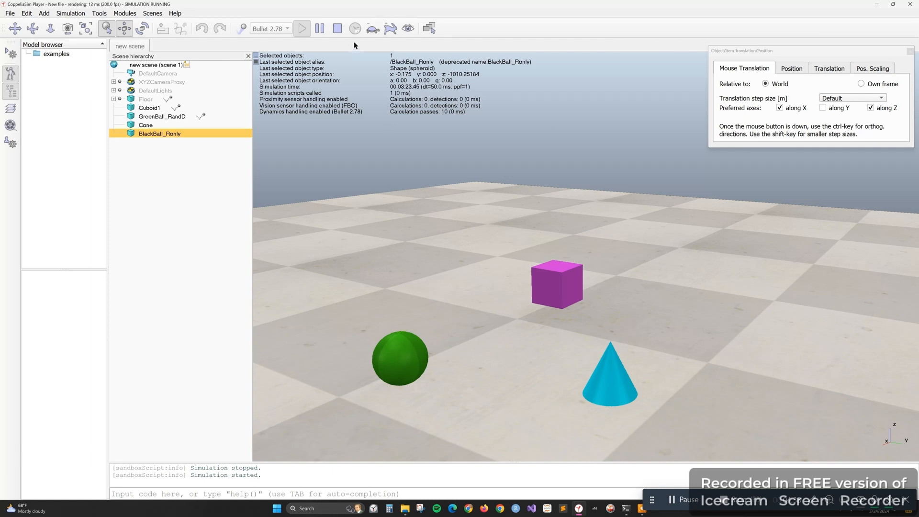
click(338, 28)
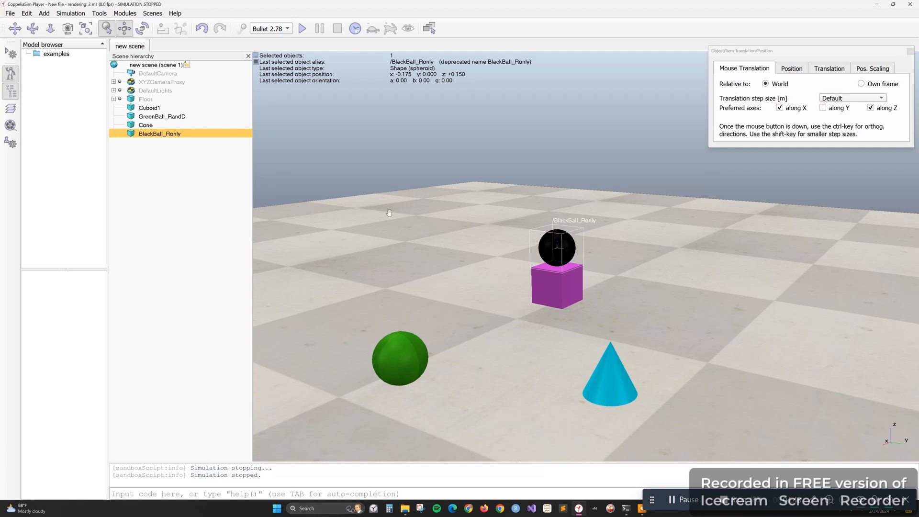
click(683, 500)
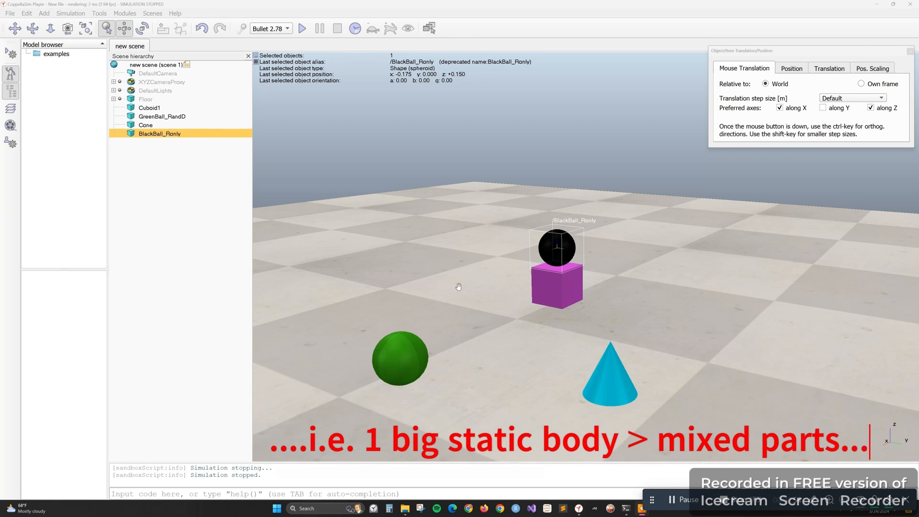
Make BlackBall_Ronly respondable and non-dynamic in its rigid body dynamic properties
right_click(157, 136)
mouse_move(220, 187)
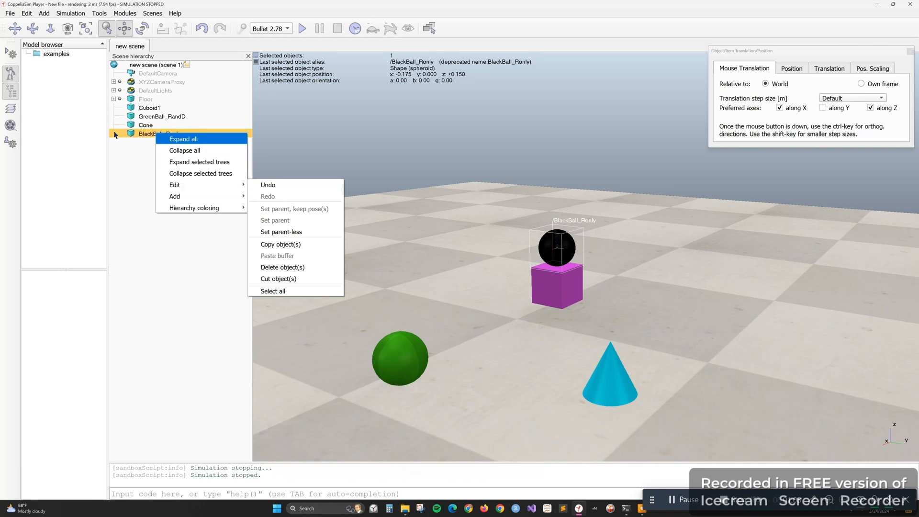
click(131, 134)
click(132, 135)
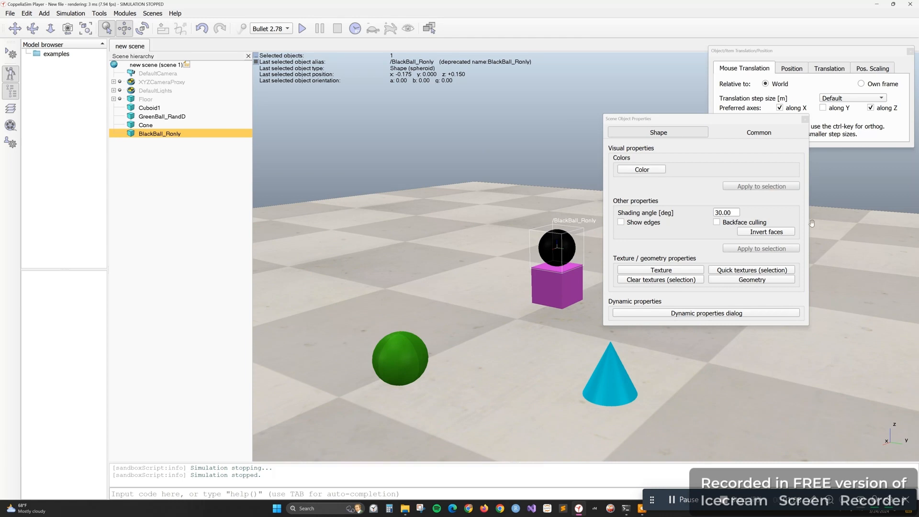
click(722, 314)
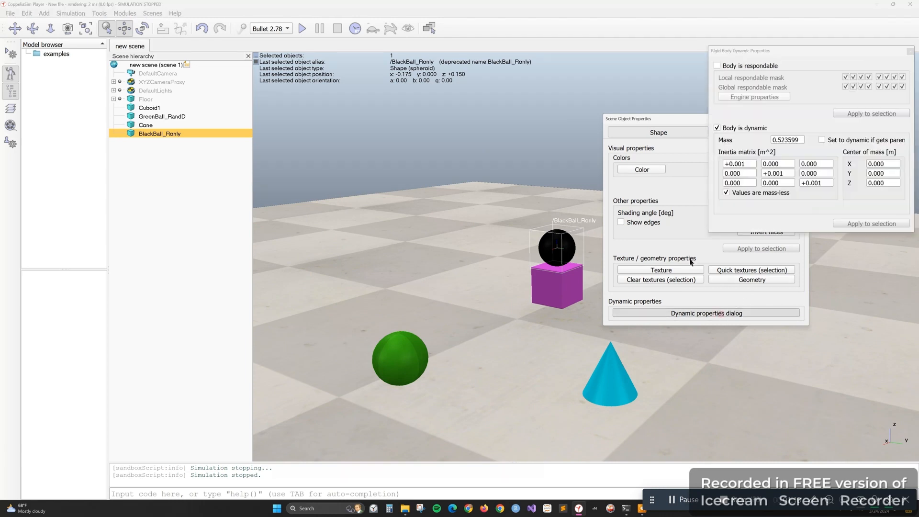
click(718, 66)
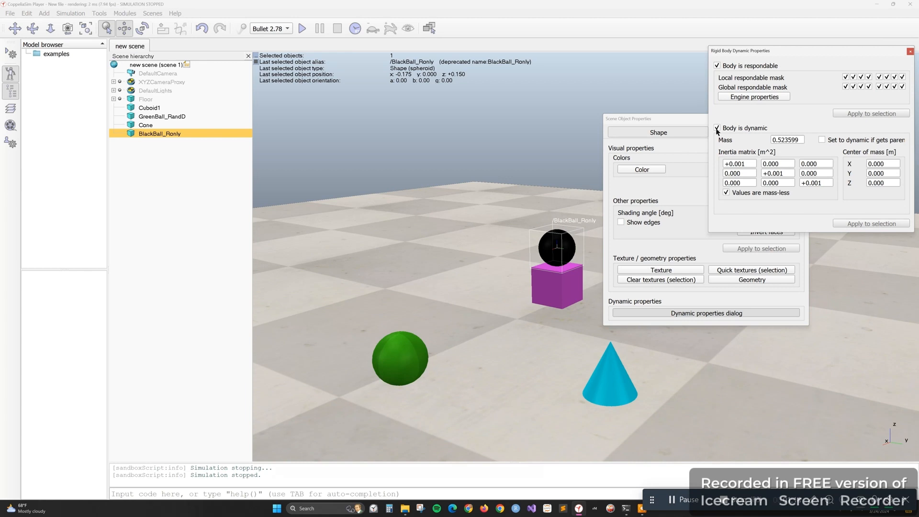
click(717, 129)
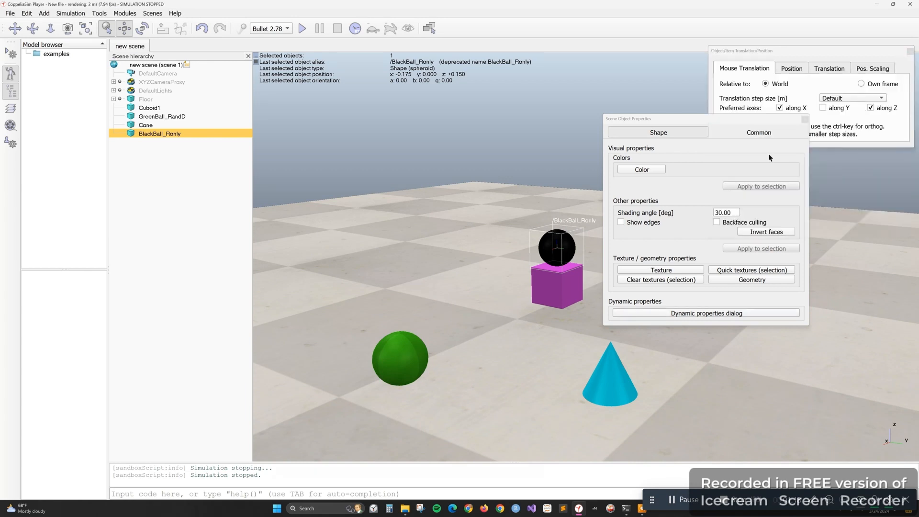
click(728, 157)
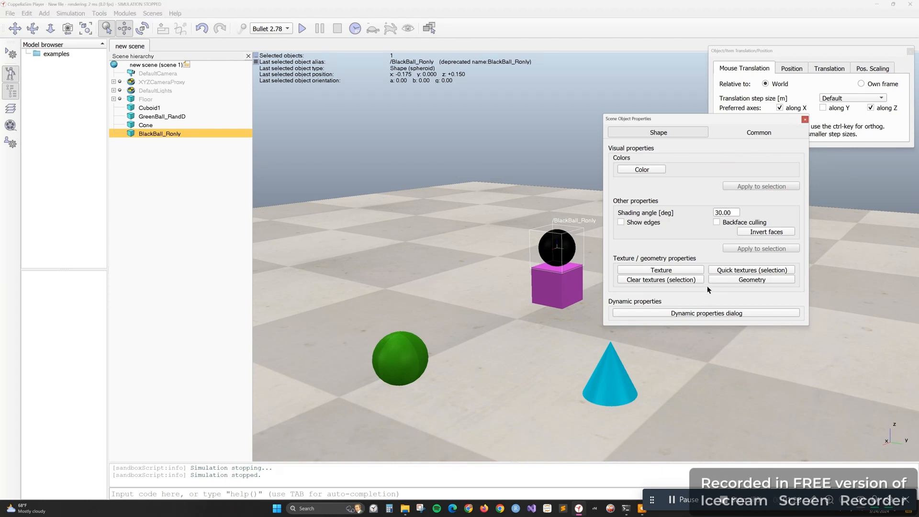
View the common properties and geometry settings of BlackBall_Ronly, and close its object properties
click(757, 134)
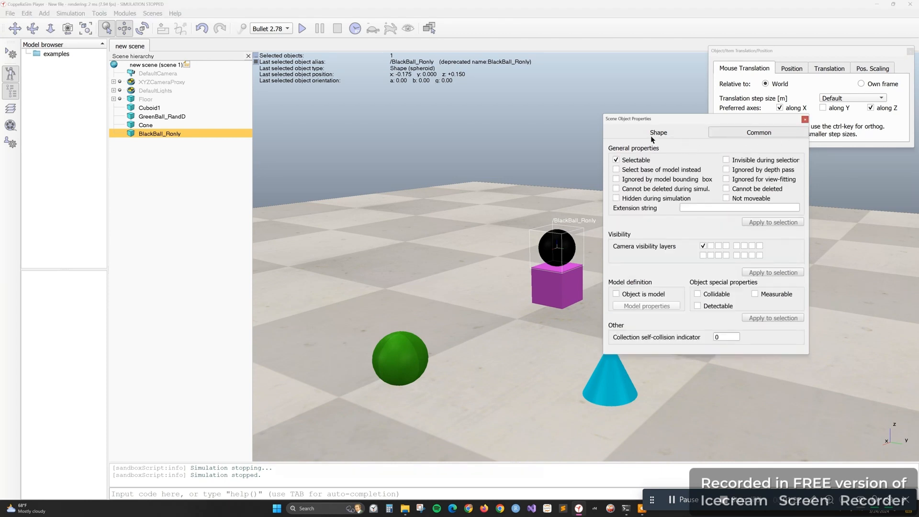
click(655, 137)
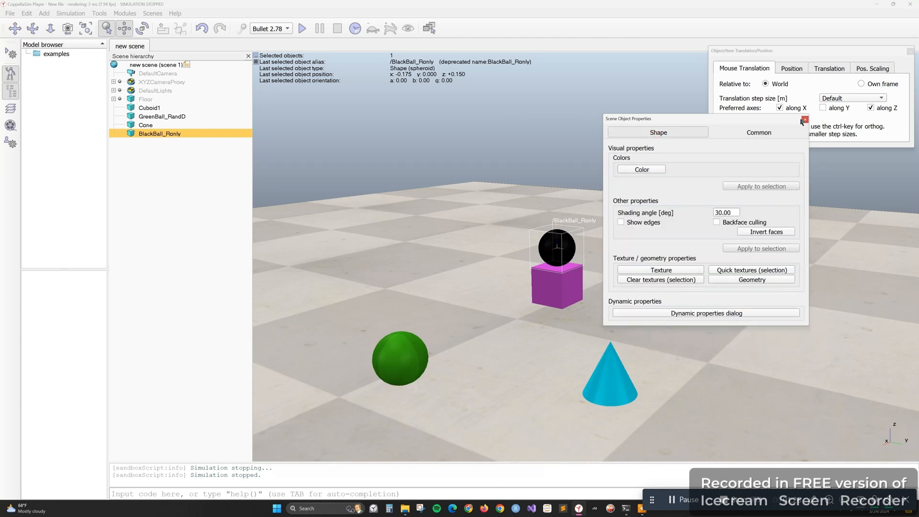
click(783, 279)
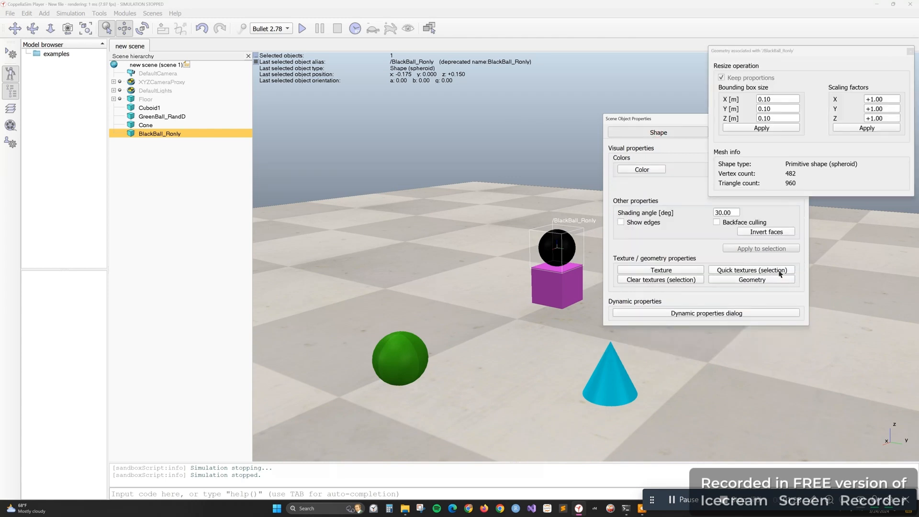
click(910, 51)
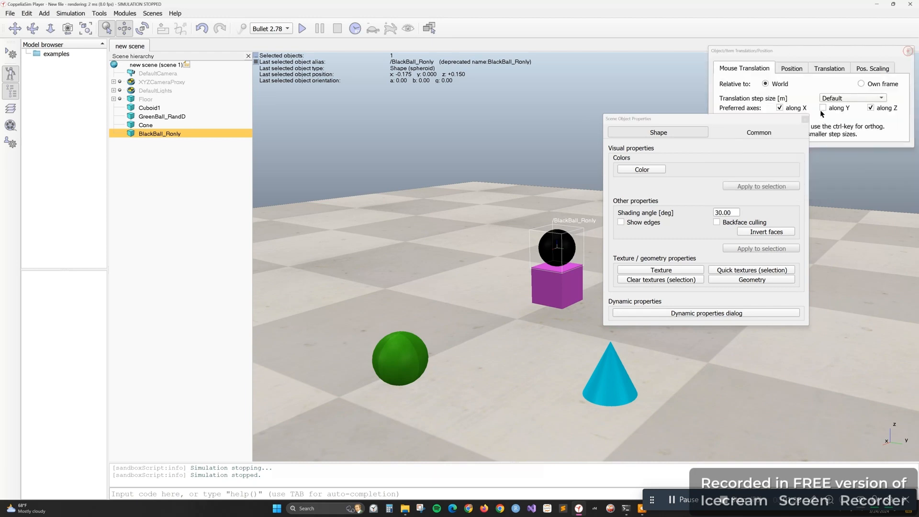
click(805, 119)
View the translation and position scaling options for the black ball, close the translation settings, and clear the selection
click(831, 69)
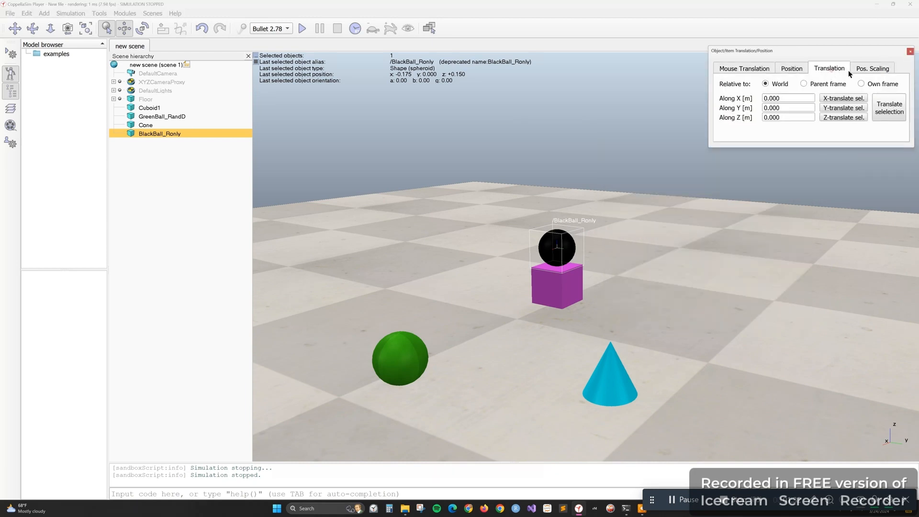
click(861, 69)
click(739, 69)
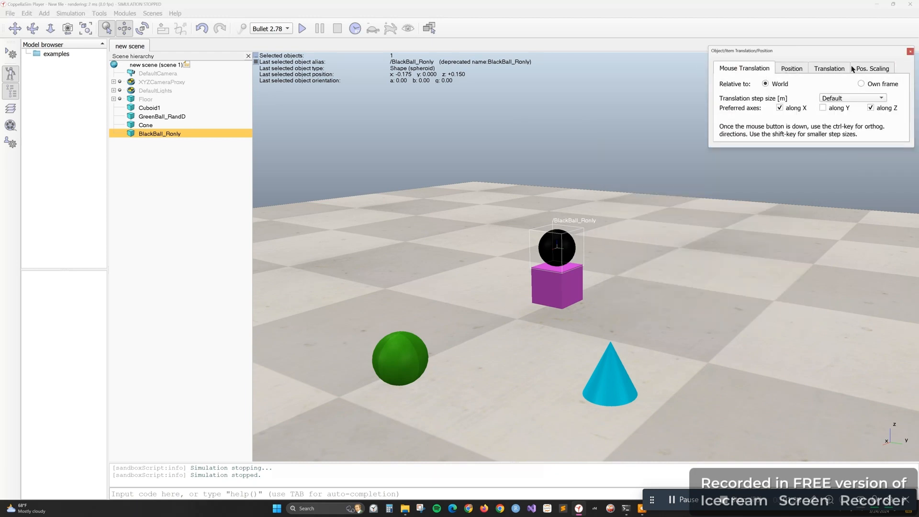
click(910, 51)
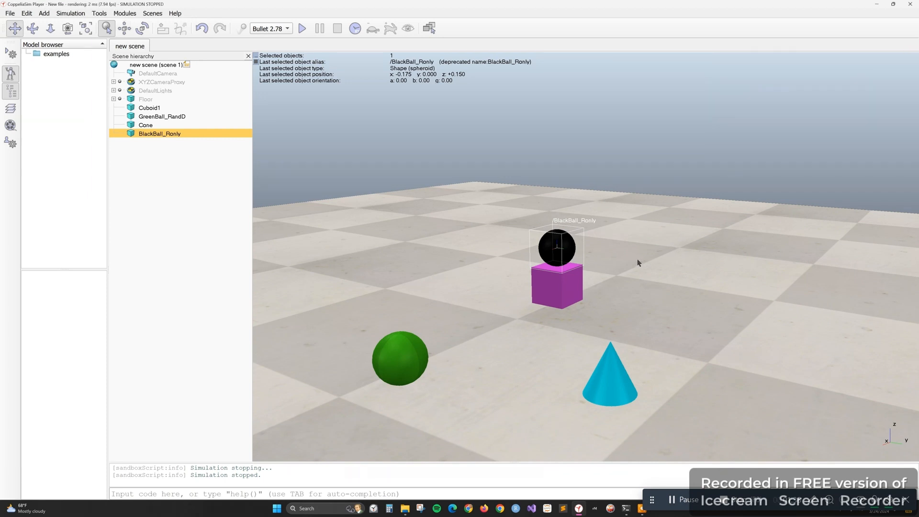
click(638, 262)
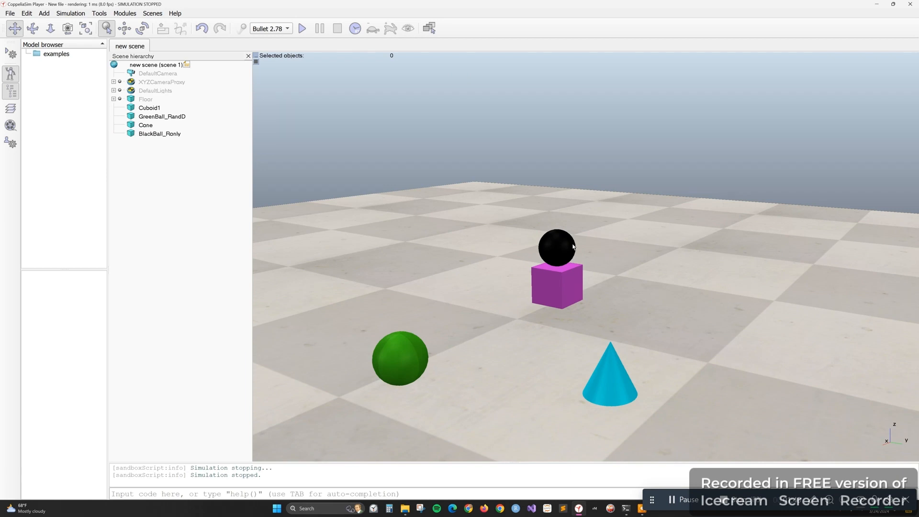
Browse the example models and place the hexapod on the floor behind the cuboid, at about x -0.750, y -0.725
click(56, 54)
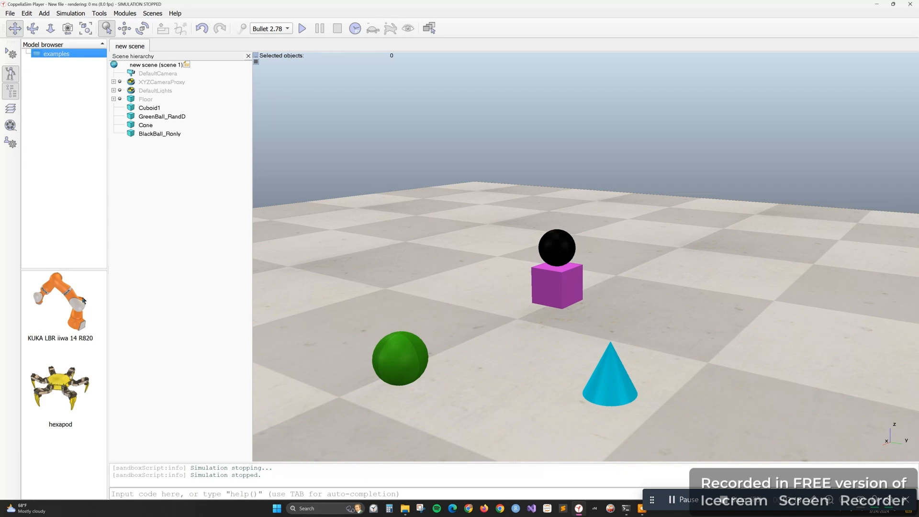
click(60, 302)
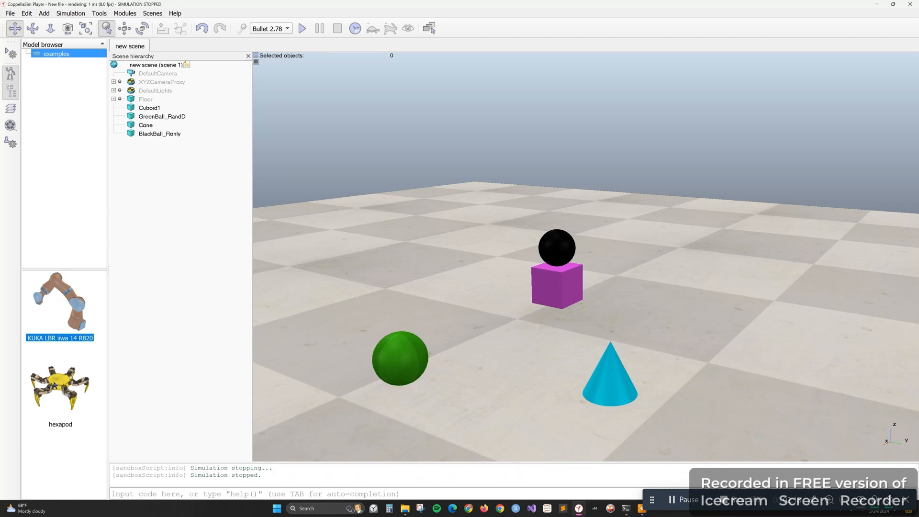
click(55, 385)
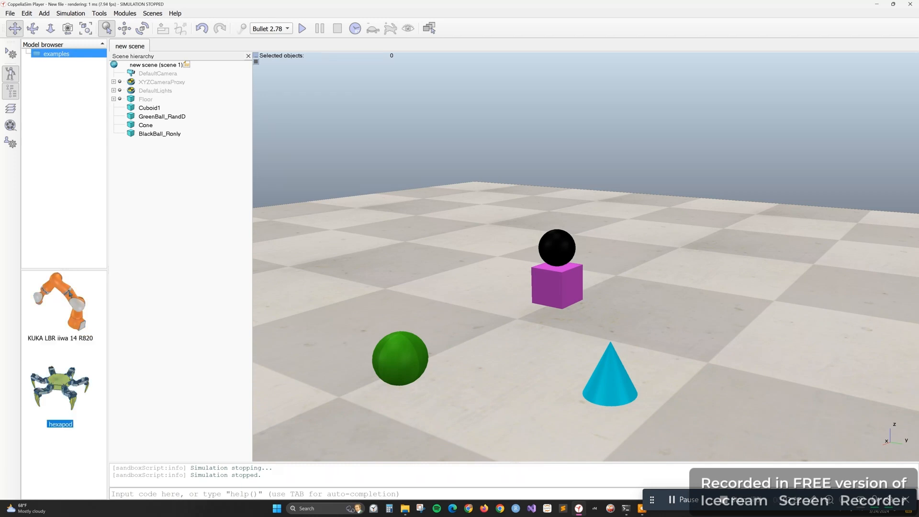
click(72, 300)
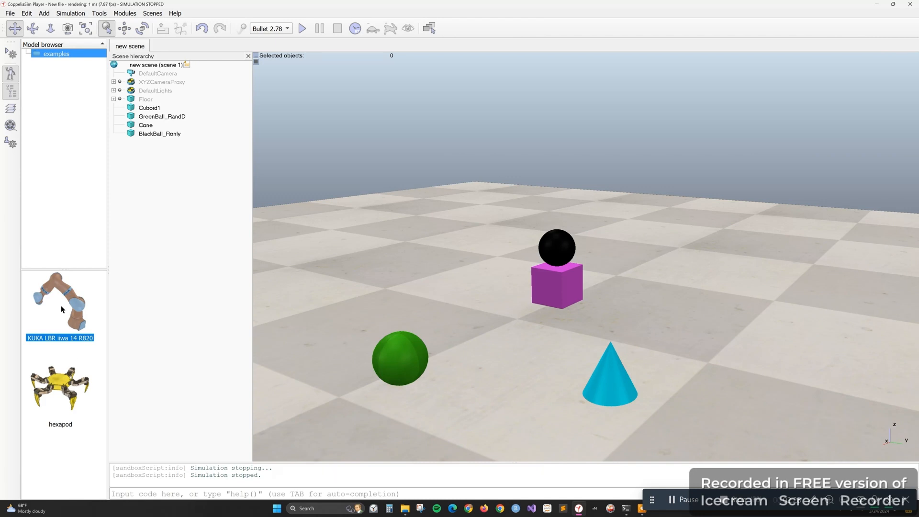
click(60, 381)
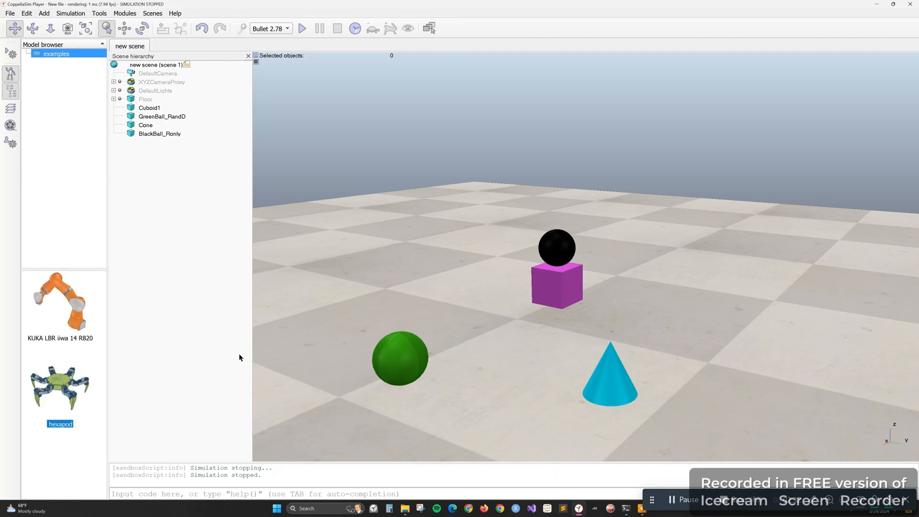
drag(65, 383, 498, 241)
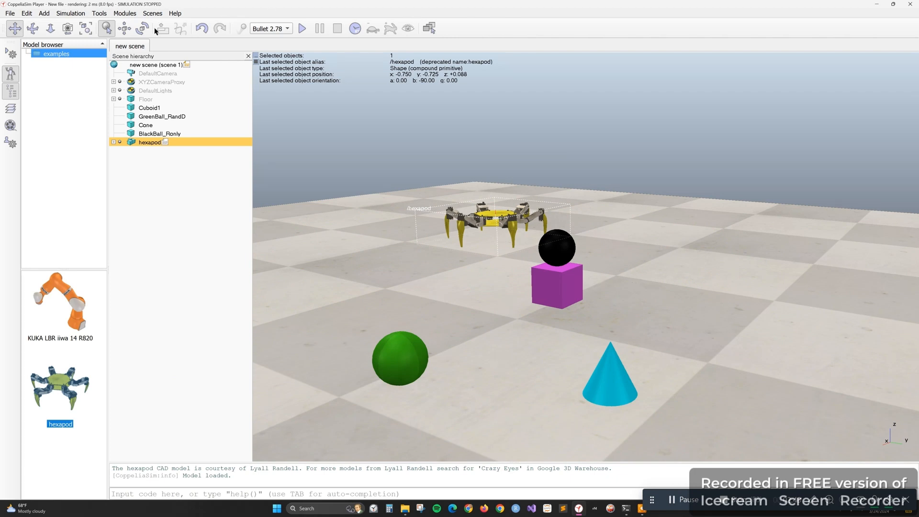
Clear the selection, run the simulation to observe the hexapod walking and the black ball on the cuboid, and stop it
click(33, 28)
drag(512, 382, 510, 411)
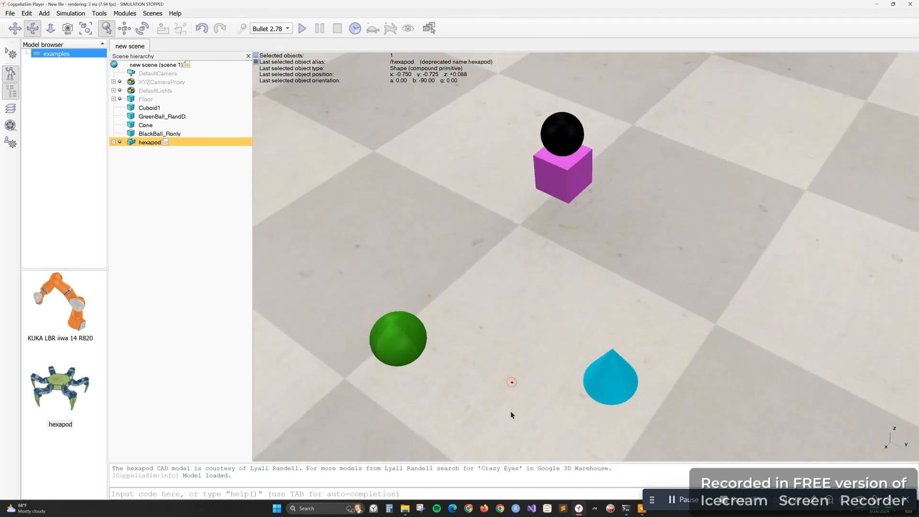
drag(476, 279, 482, 260)
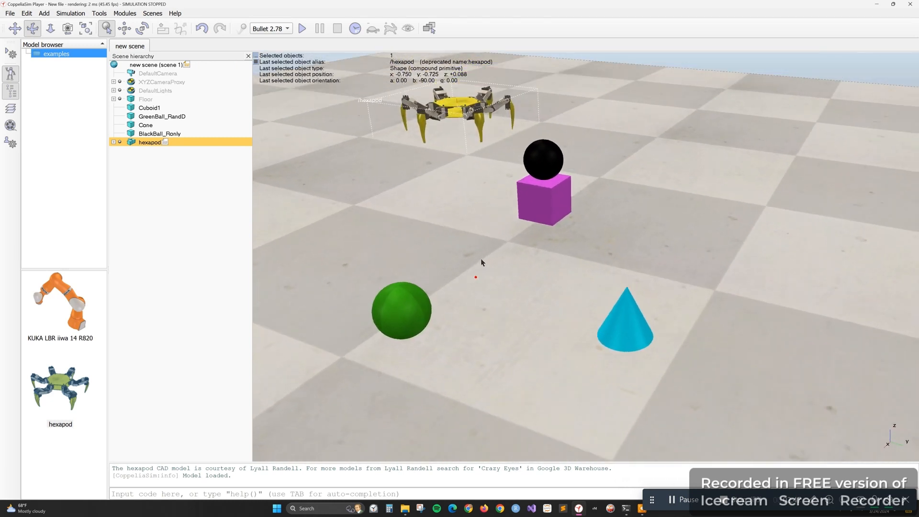
click(14, 28)
drag(414, 218, 438, 274)
click(692, 235)
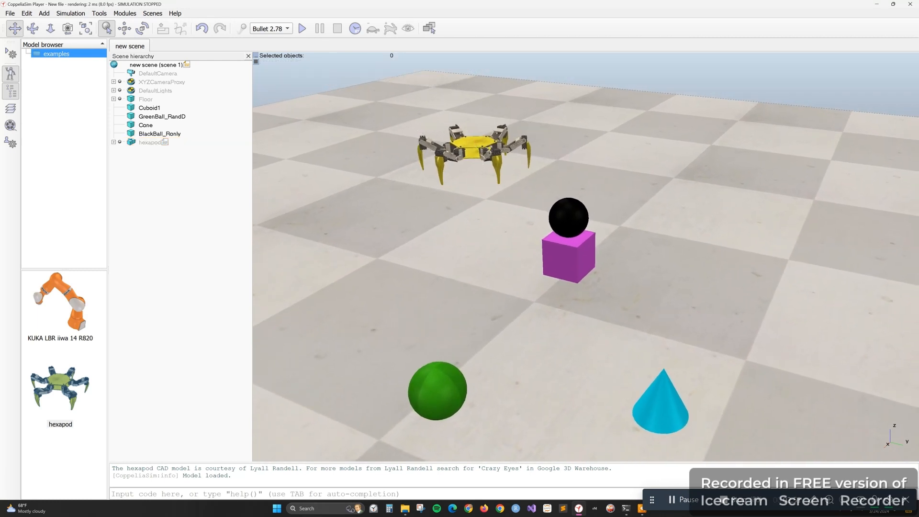
click(302, 28)
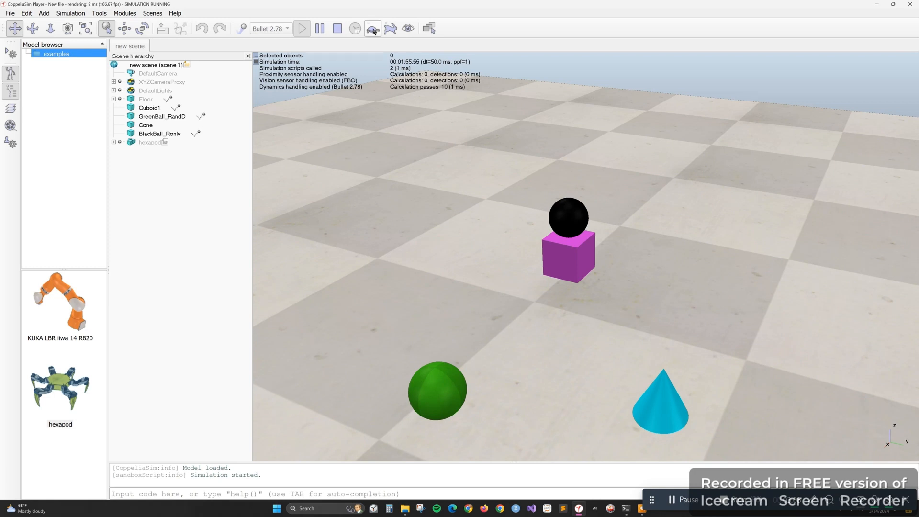
click(336, 29)
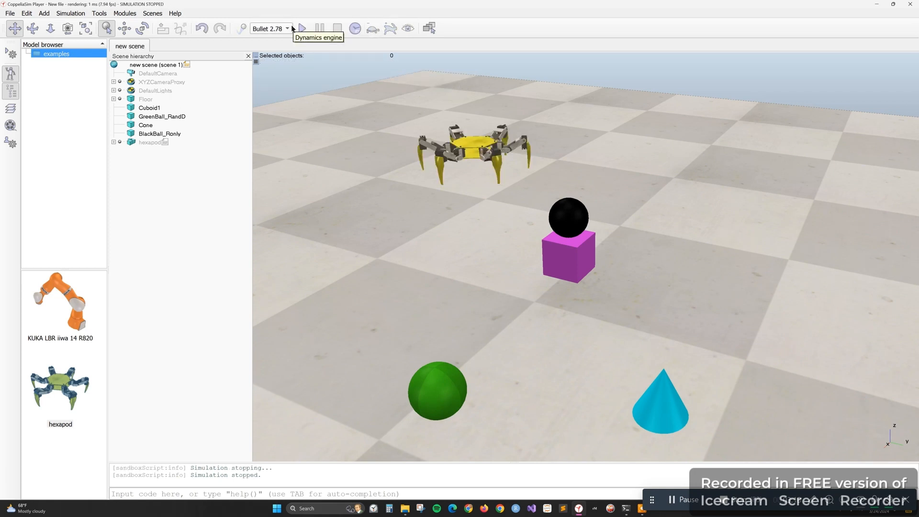
Select the hexapod, Cuboid1, GreenBall_RandD, Cone and BlackBall_Ronly one after another to examine the objects in the scene
click(469, 148)
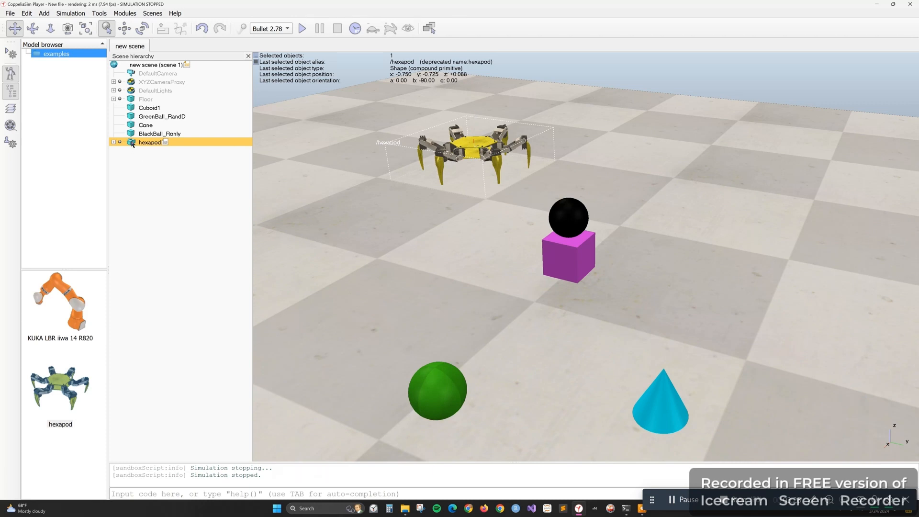
click(120, 108)
click(134, 118)
click(136, 126)
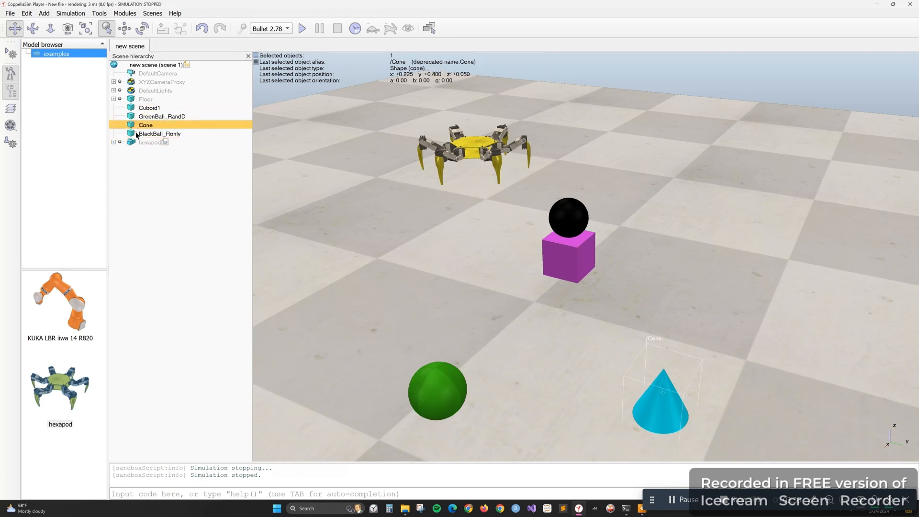
click(137, 134)
Expand the hexapod's tree in the scene hierarchy and select its joint1_[0] to examine the model's structure
click(133, 143)
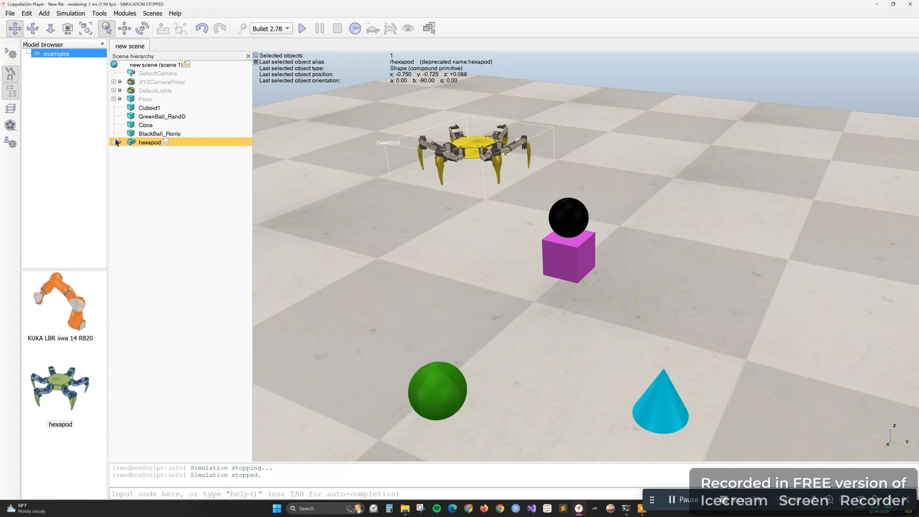
click(113, 142)
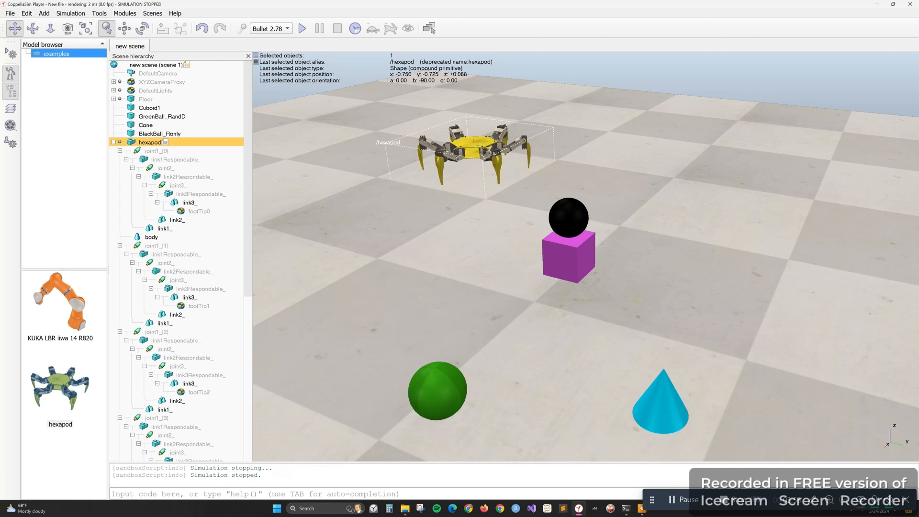
click(139, 152)
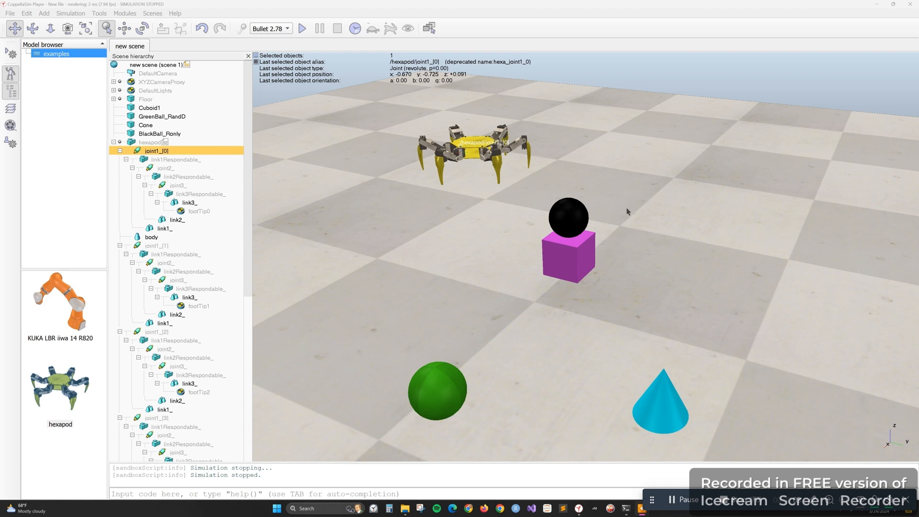
Open the properties of the hexapod's joint1_[0], examine its joint configuration, and close them
drag(469, 152, 465, 177)
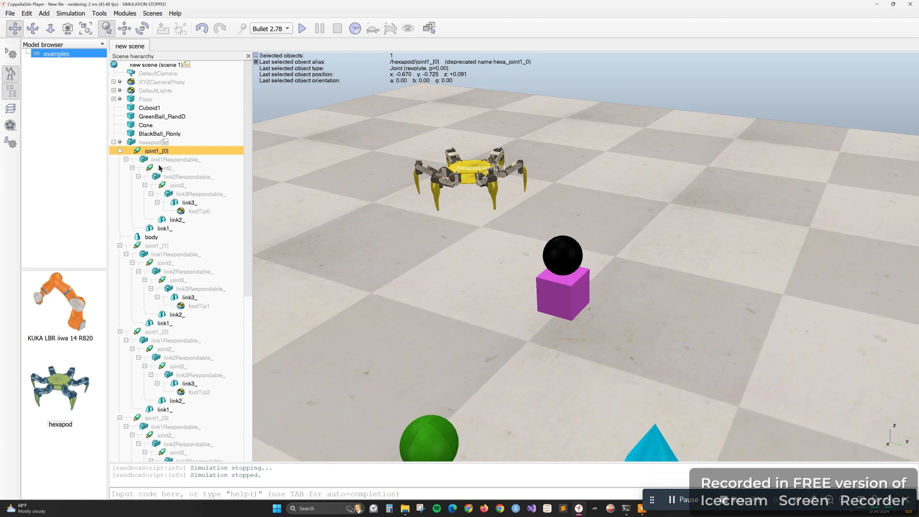
click(143, 161)
click(137, 152)
double_click(136, 152)
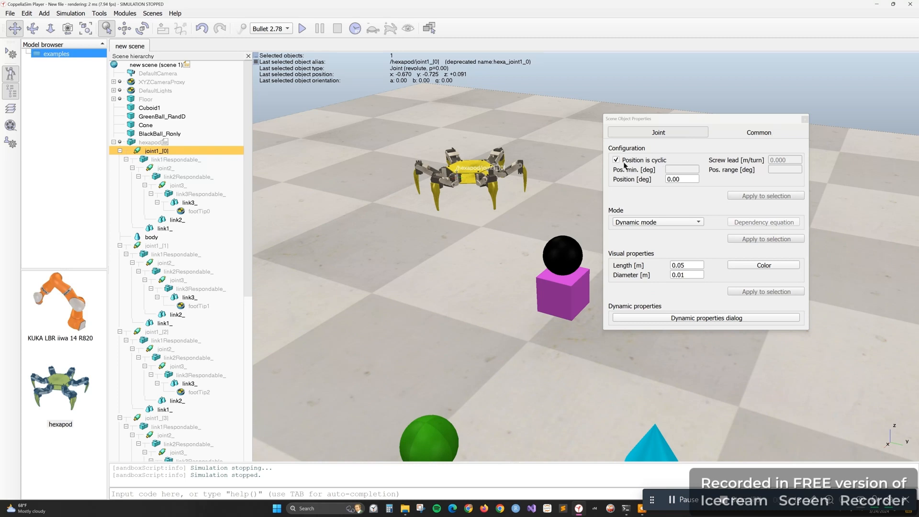
click(689, 180)
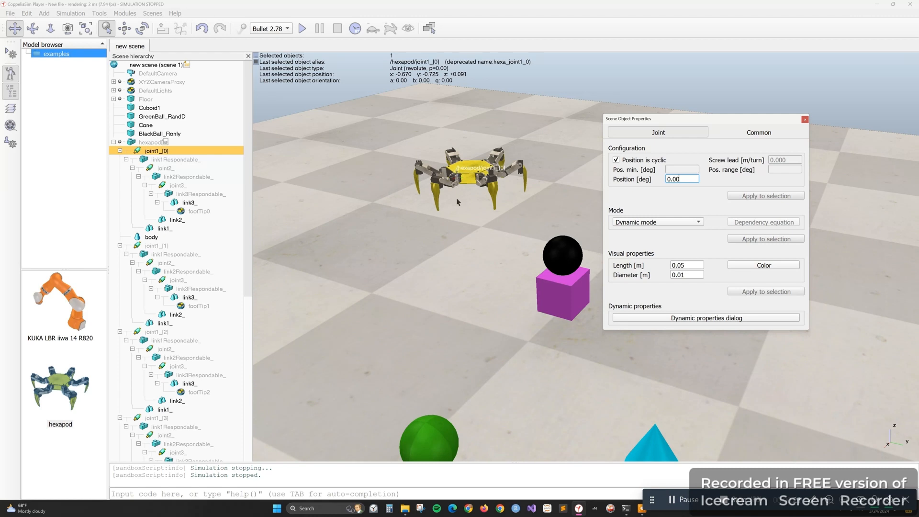
click(805, 120)
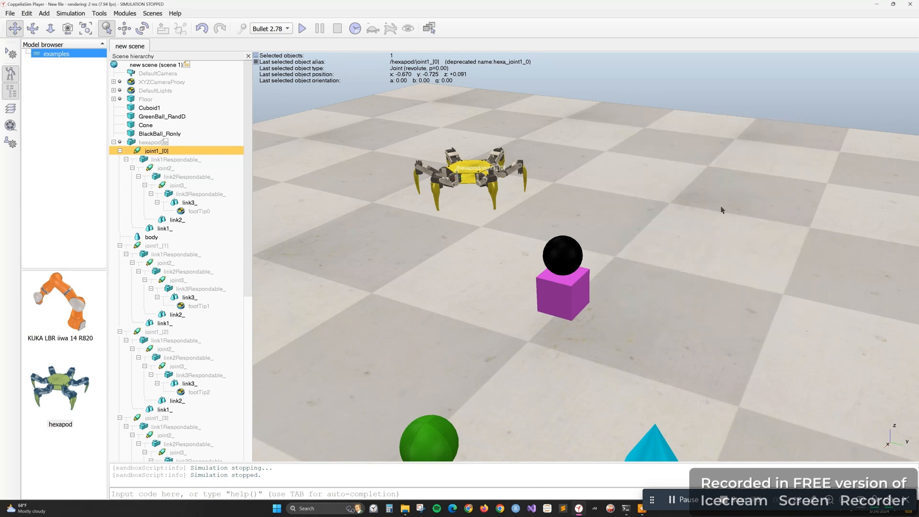
Collapse the hexapod's tree in the scene hierarchy and clear the selection
click(113, 142)
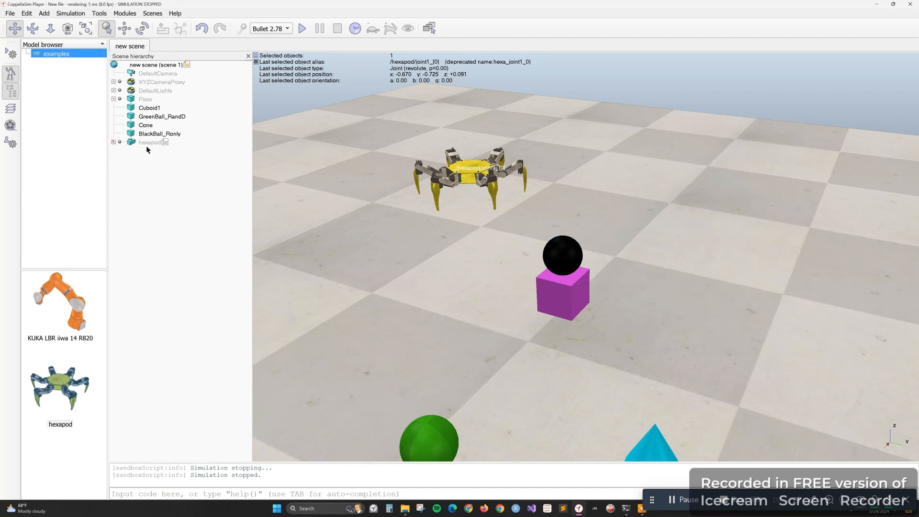
drag(453, 246, 473, 237)
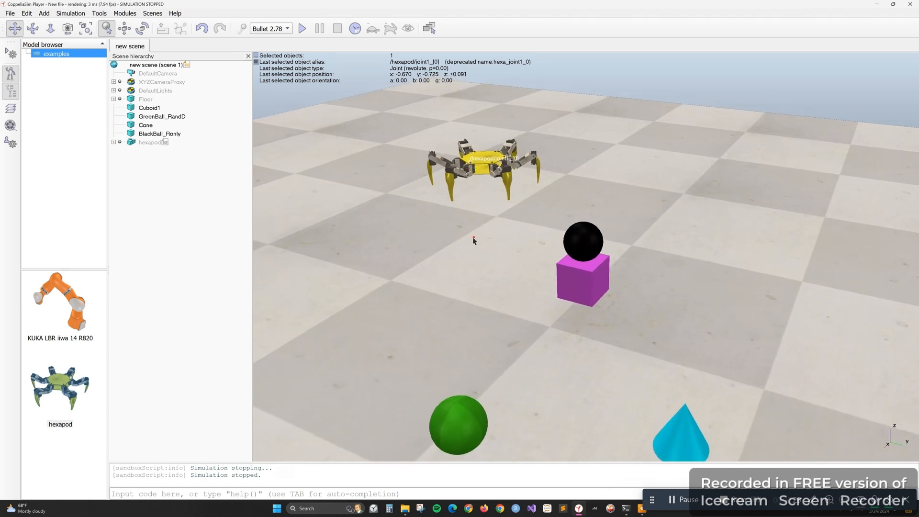
click(471, 237)
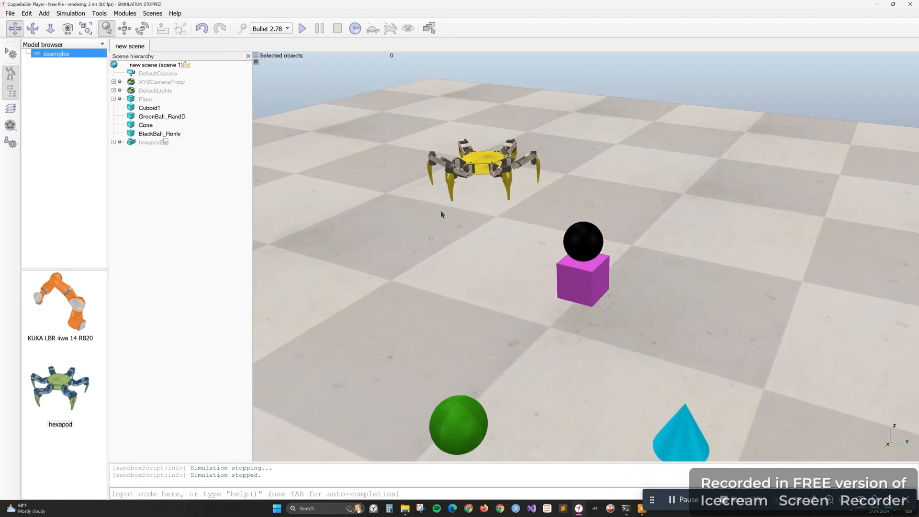
mouse_move(441, 211)
mouse_down()
mouse_move(441, 199)
mouse_move(426, 205)
mouse_up()
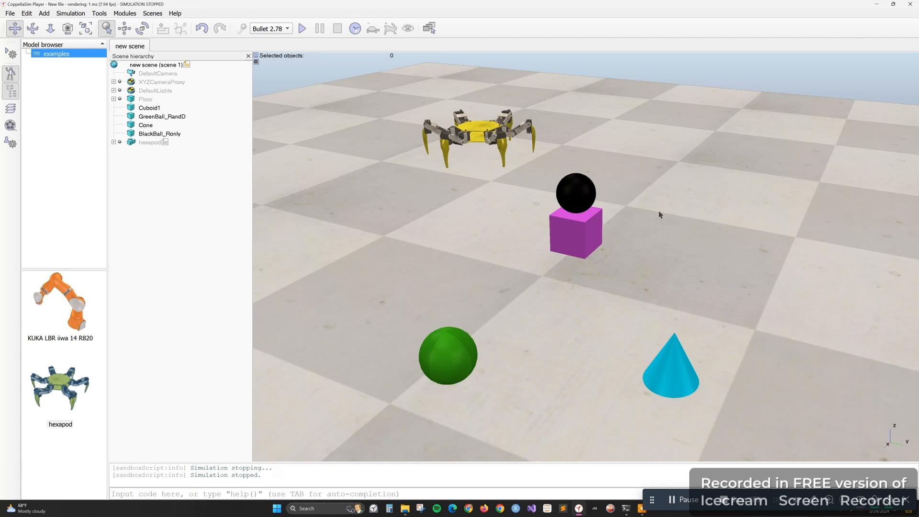
Duplicate Cuboid1 and move the copy across the floor behind the hexapod, to about x -1.525, y -0.800
click(591, 235)
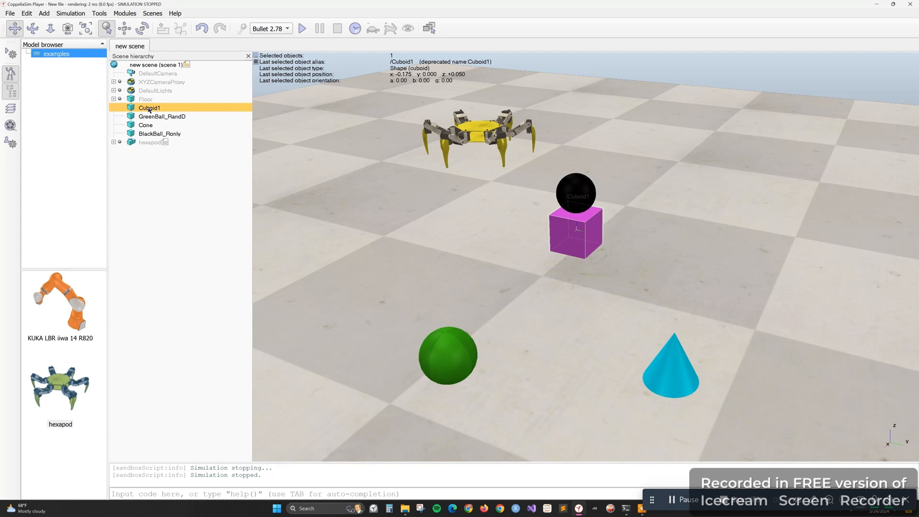
right_click(435, 201)
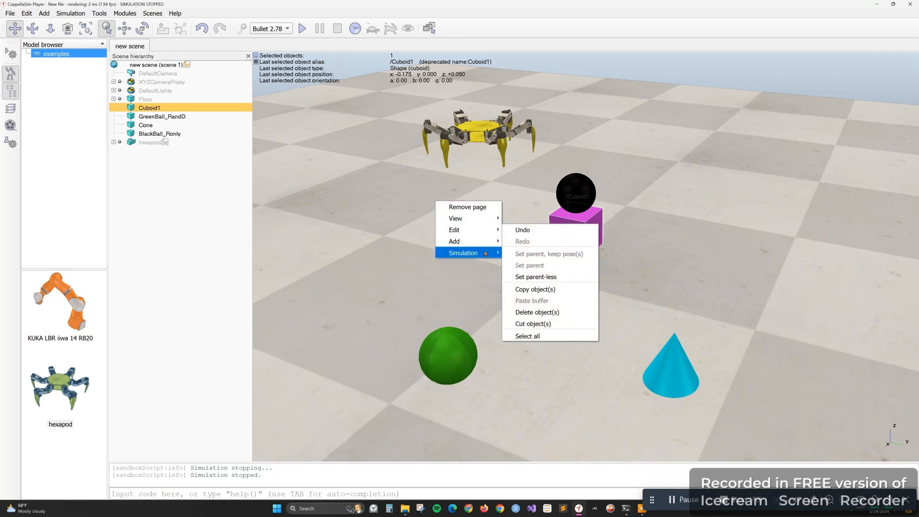
click(591, 233)
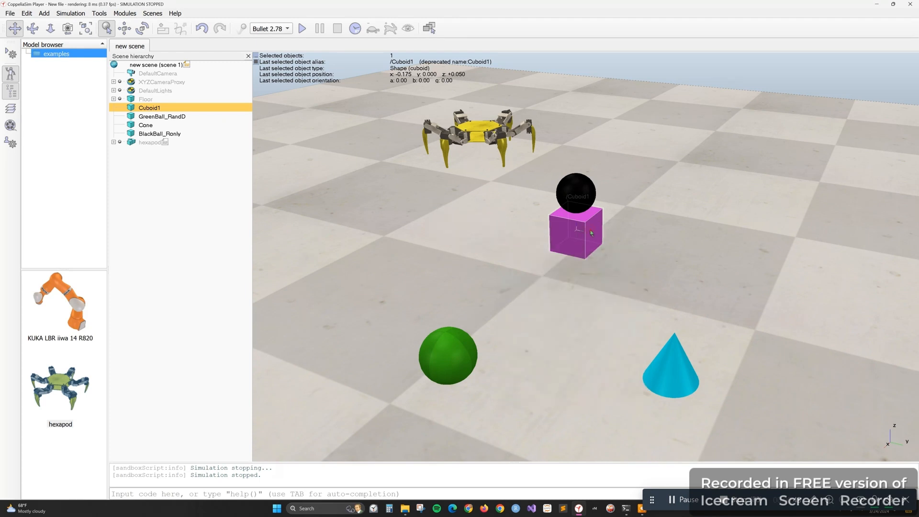
key(ctrl+c)
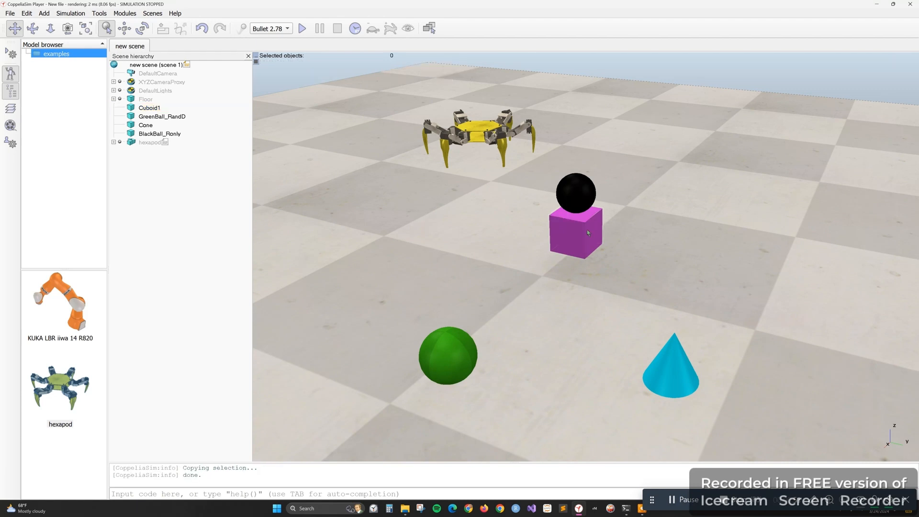
click(596, 229)
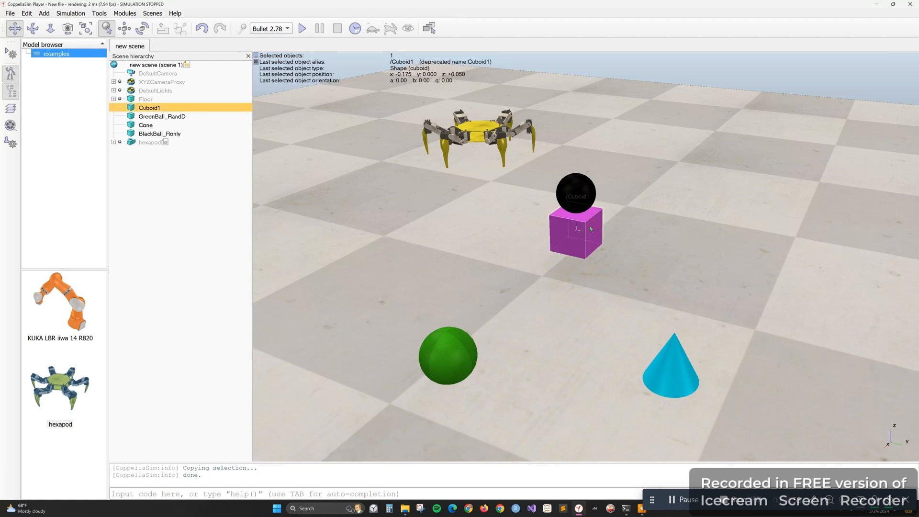
click(665, 195)
key(ctrl+v)
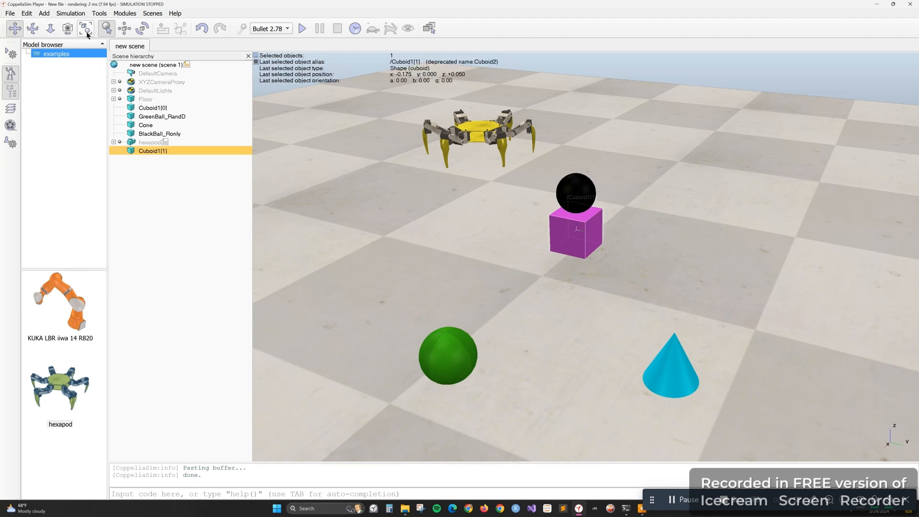
click(125, 28)
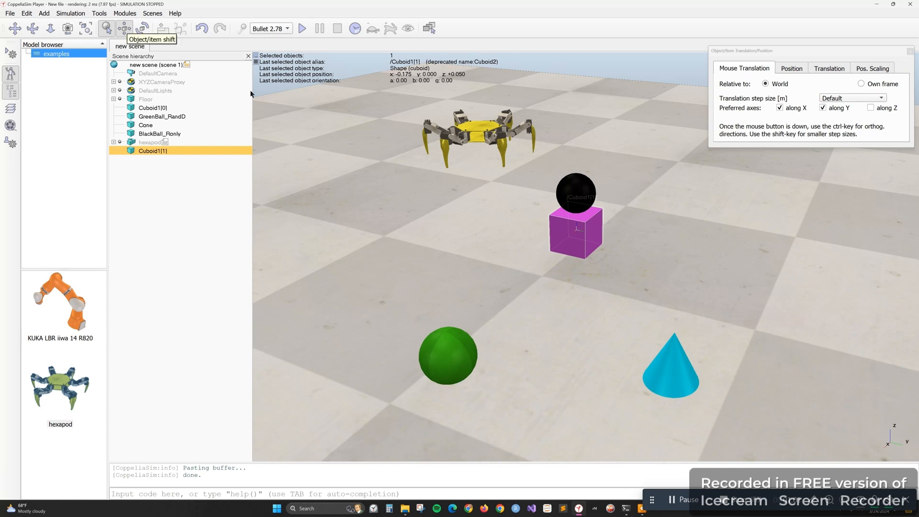
drag(595, 226, 565, 98)
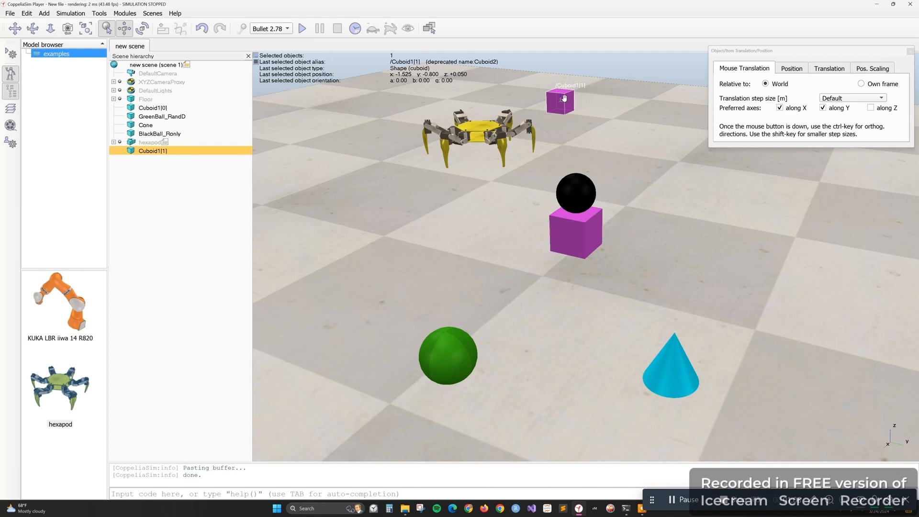
Rename the copied cuboid as Cuboid_Blocker in the scene hierarchy
double_click(148, 150)
key(BackSpace)
text(_)
text(New)
key(BackSpace)
key(BackSpace)
key(BackSpace)
text(Blocker)
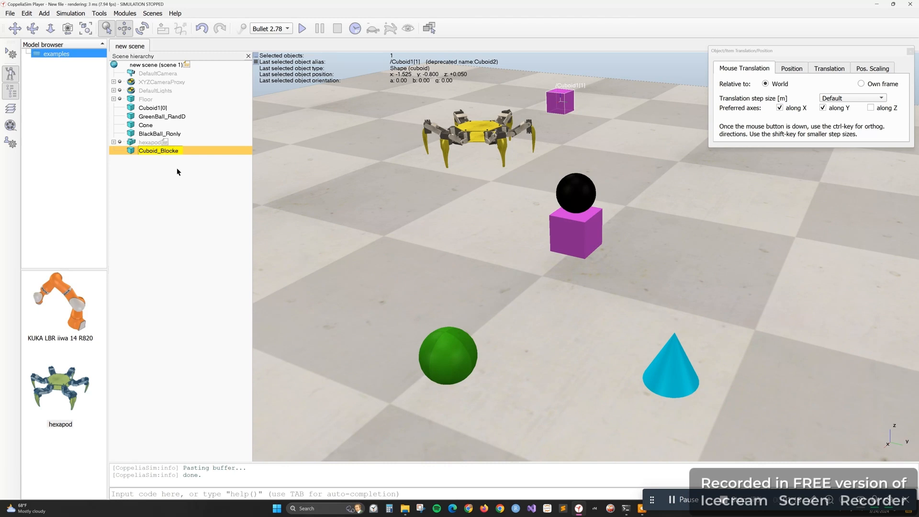
key(Return)
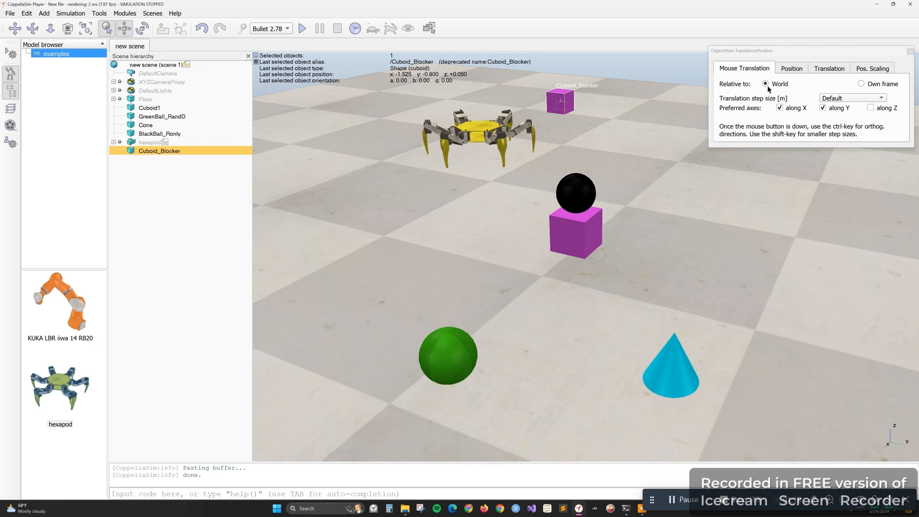
Move Cuboid_Blocker closer behind the hexapod, ending at about x -1.275, y -0.675, z 0.100 after undoing the last change
click(787, 70)
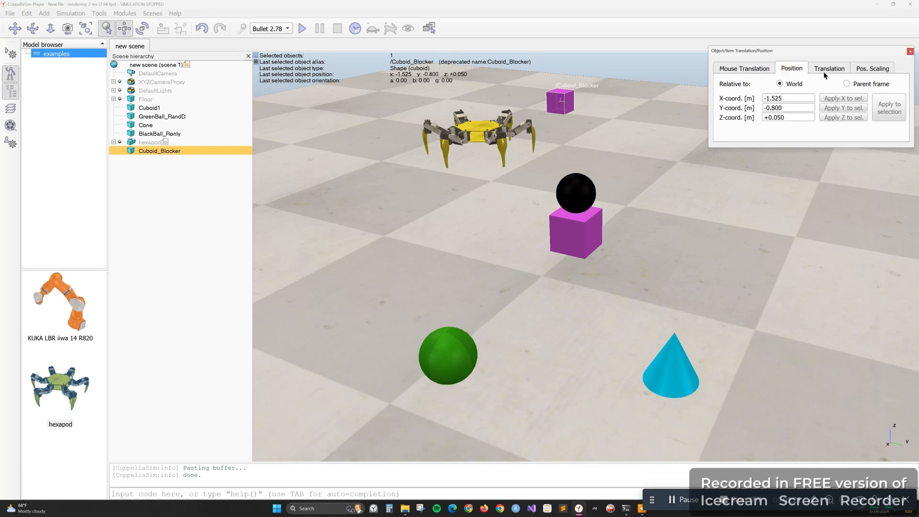
click(829, 73)
click(803, 69)
mouse_move(562, 102)
mouse_down()
mouse_move(606, 151)
mouse_move(581, 102)
mouse_move(547, 103)
mouse_up()
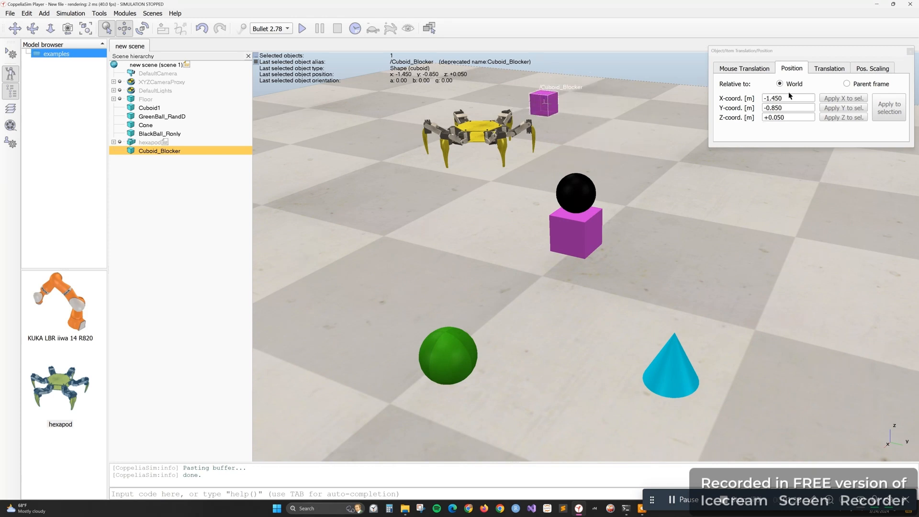
click(825, 70)
click(872, 69)
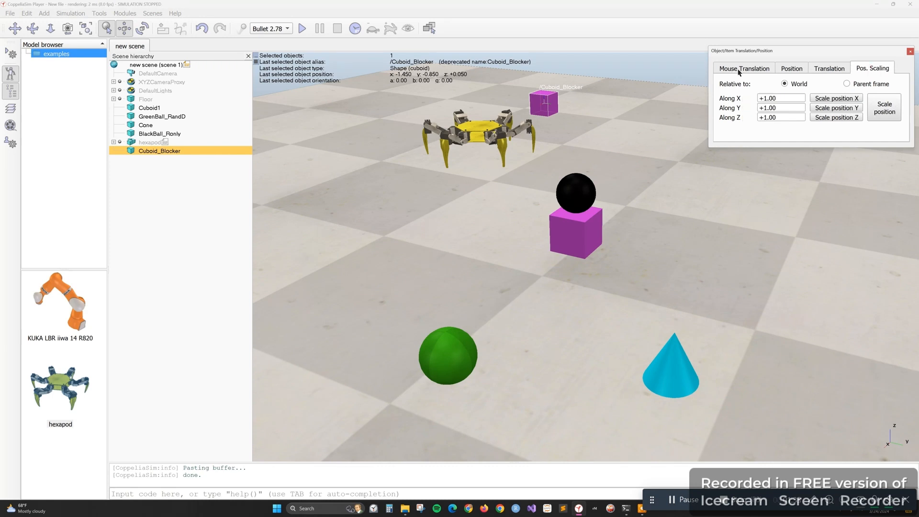
key(ctrl+z)
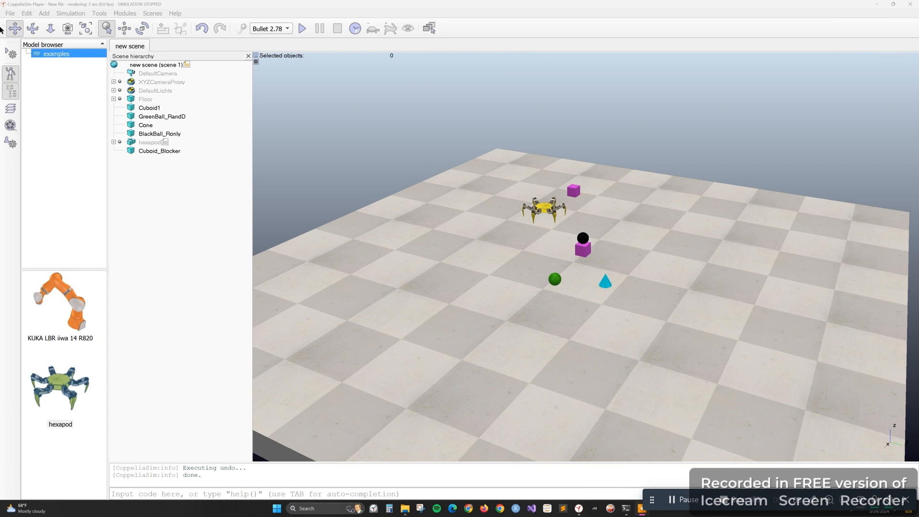
Check the respondable and dynamic settings of Cuboid_Blocker in its rigid body dynamic properties, and close the dialogs
drag(504, 296, 499, 346)
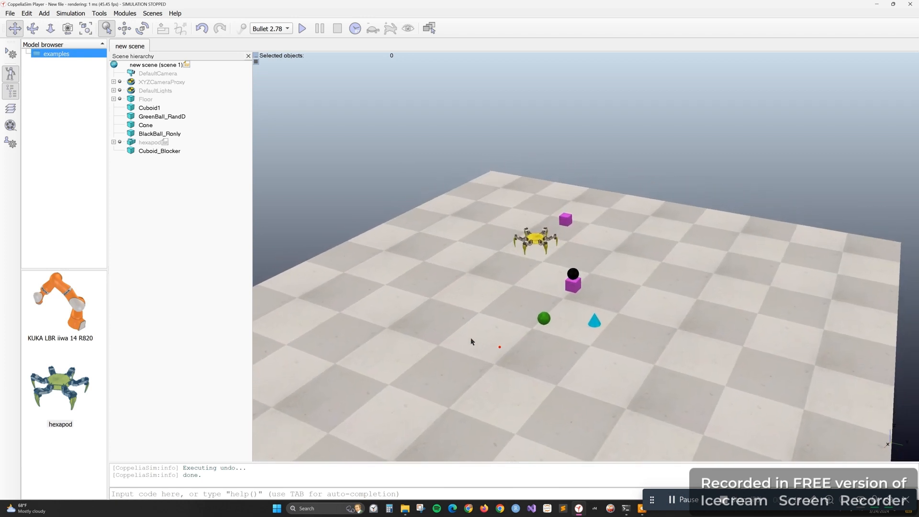
click(150, 153)
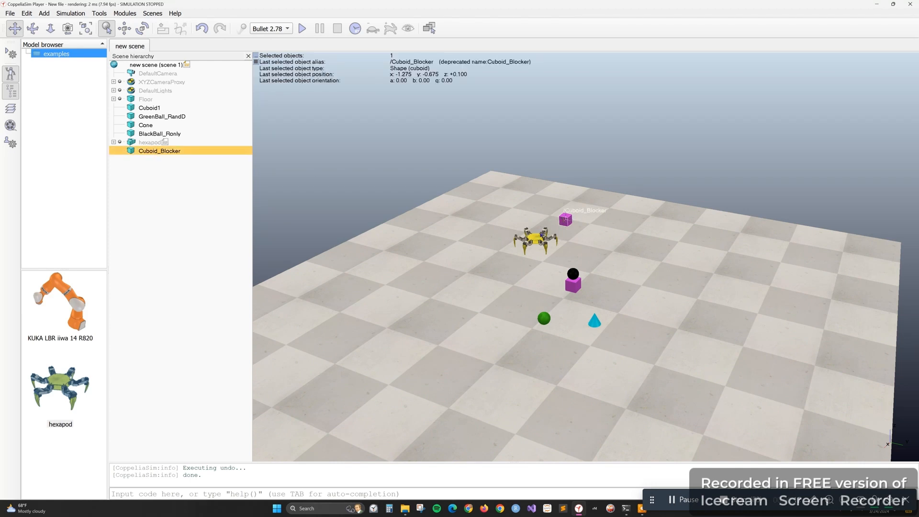
right_click(567, 221)
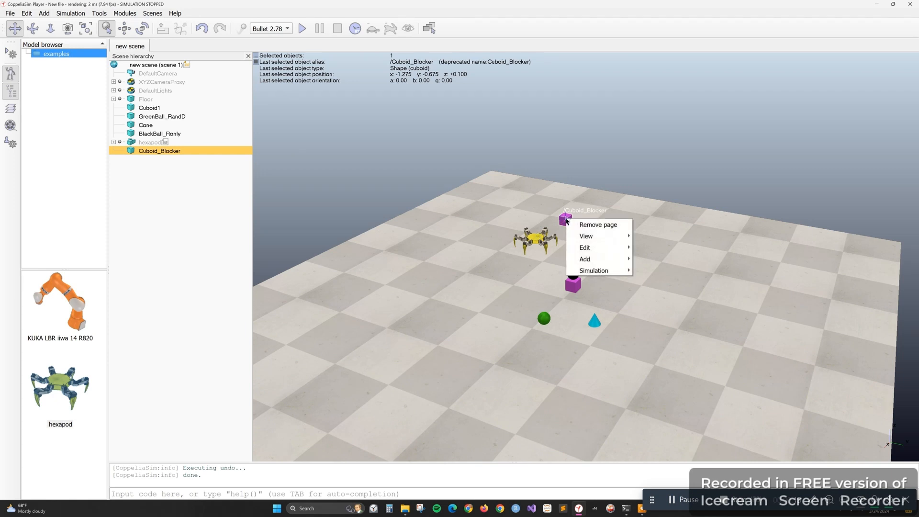
click(161, 151)
double_click(131, 150)
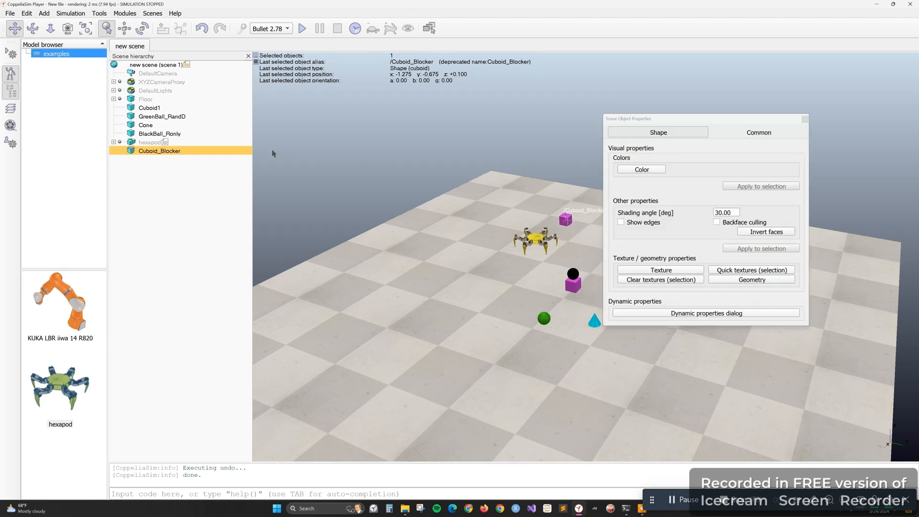
click(720, 313)
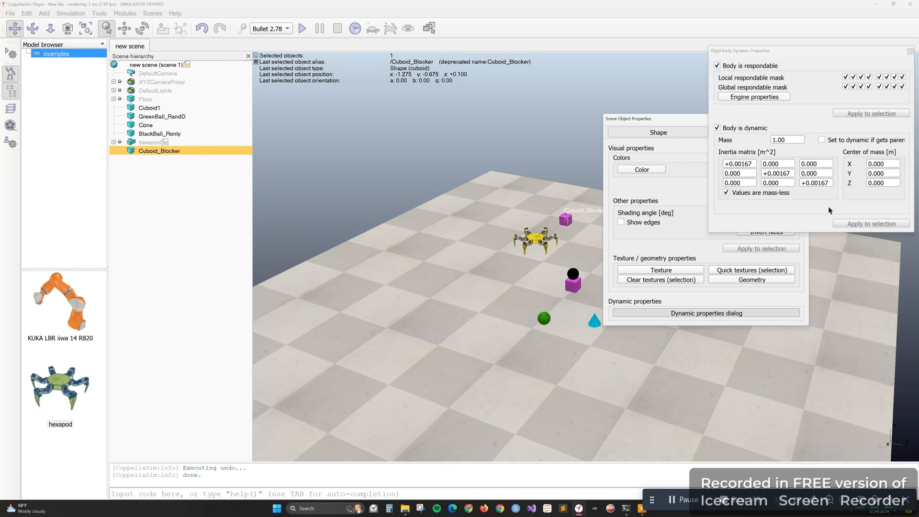
click(911, 51)
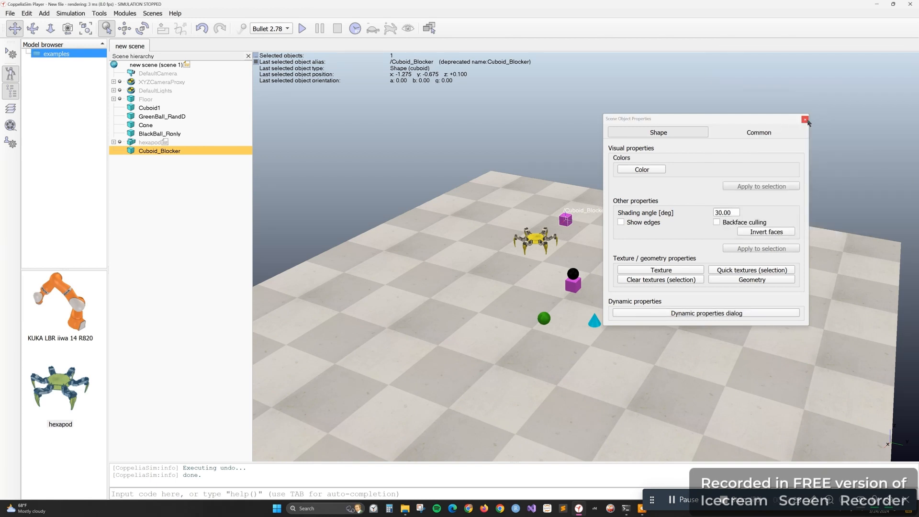
click(805, 119)
Check the respondable and dynamic settings of the hexapod's base shape, and close its properties dialogs
click(536, 238)
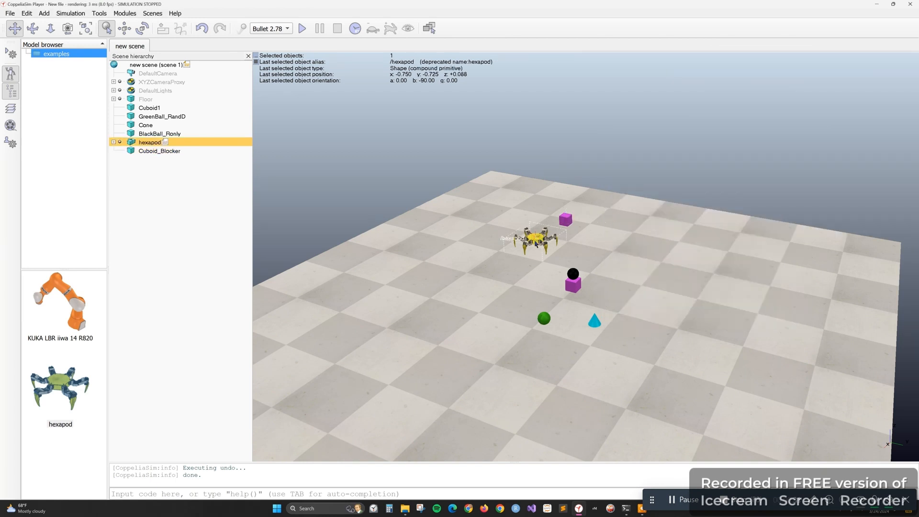
double_click(131, 142)
click(674, 313)
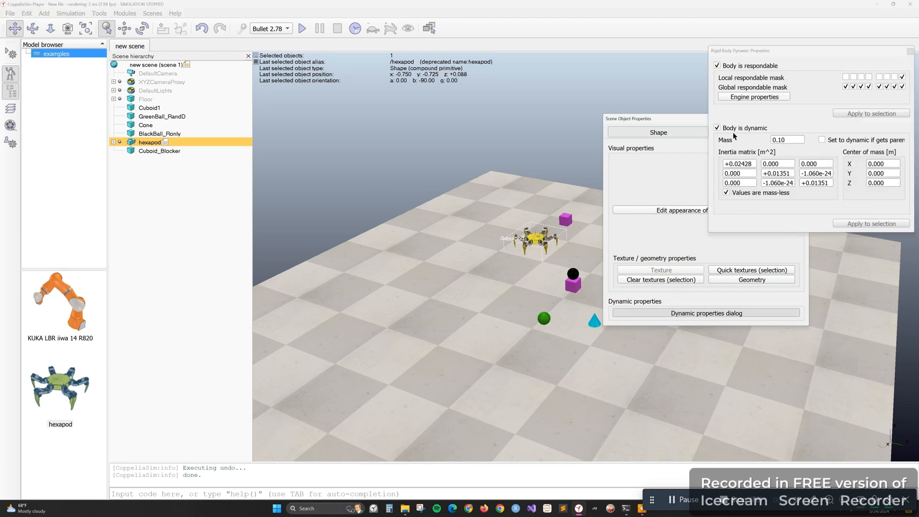
click(910, 49)
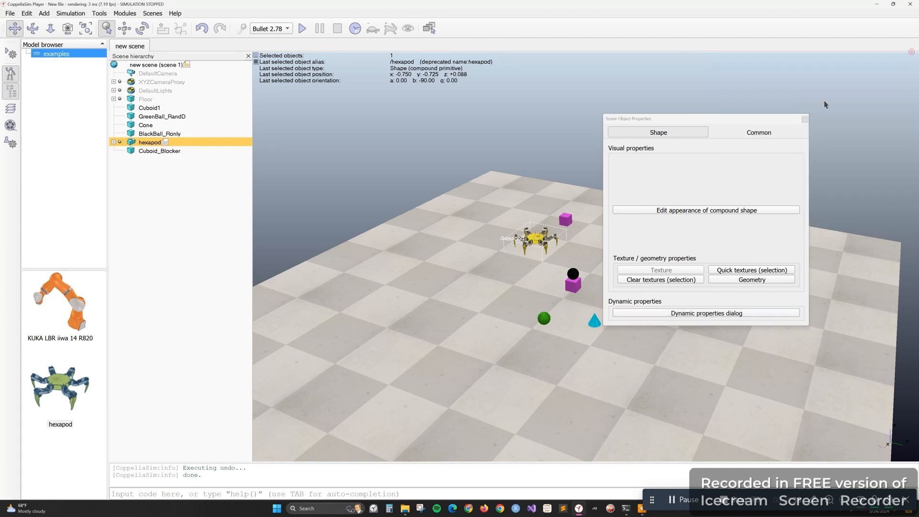
click(805, 120)
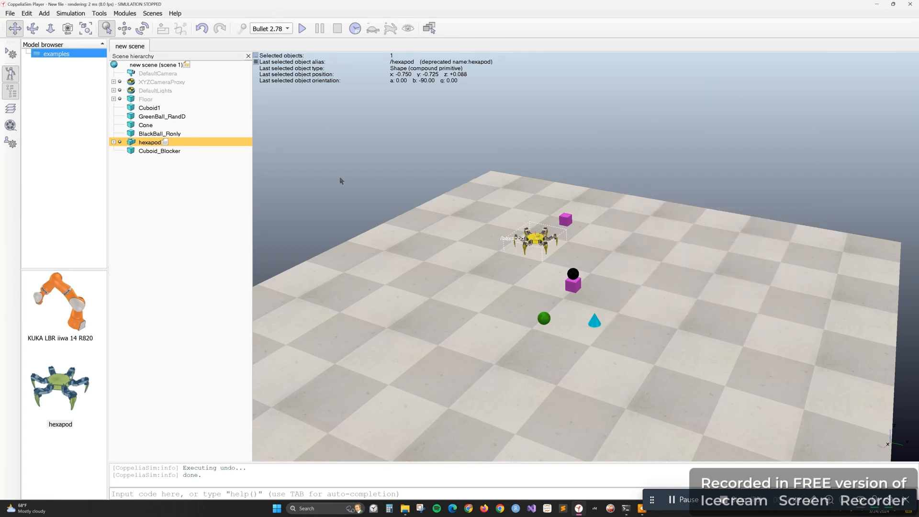
Clear the selection, run the simulation to observe how the hexapod interacts with Cuboid_Blocker, and stop it
click(402, 218)
click(302, 28)
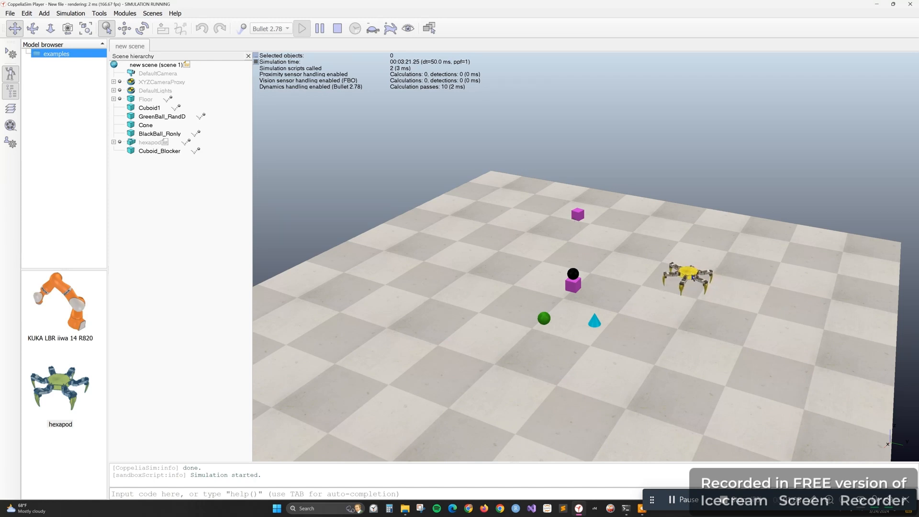
drag(686, 275, 636, 254)
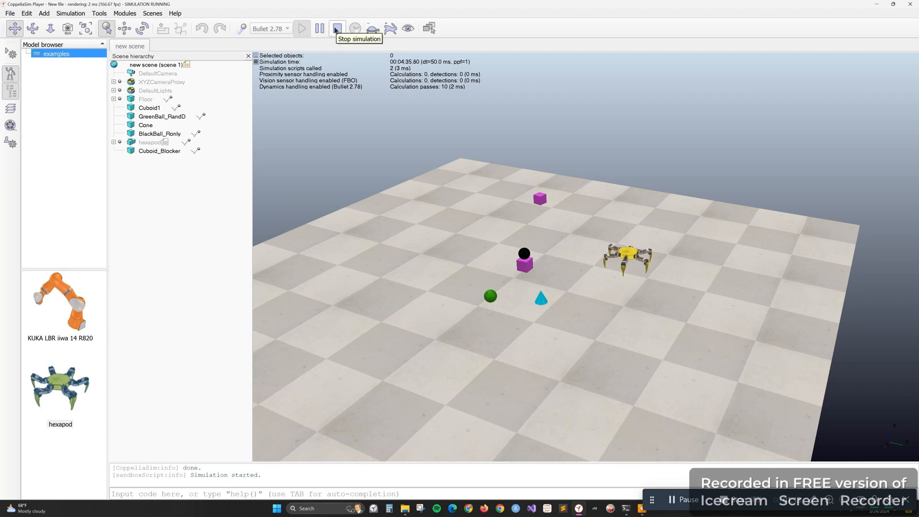
click(337, 28)
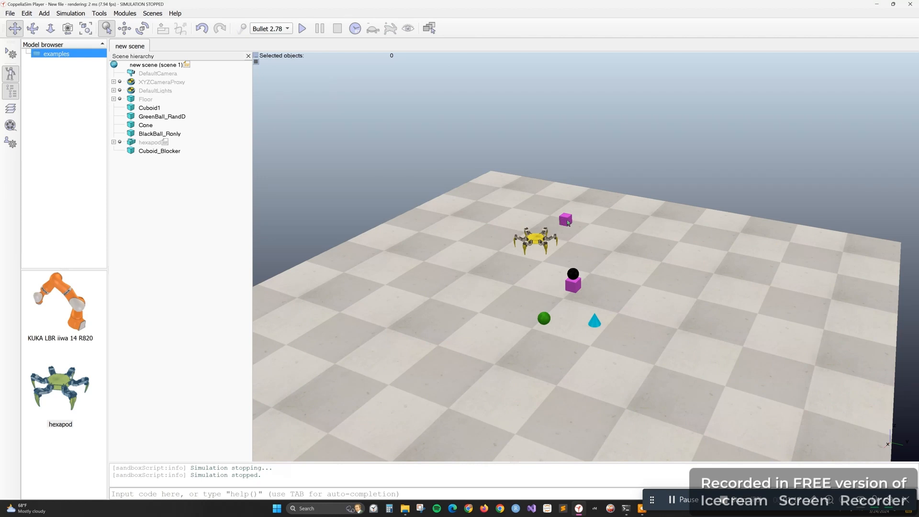
click(567, 221)
right_click(567, 220)
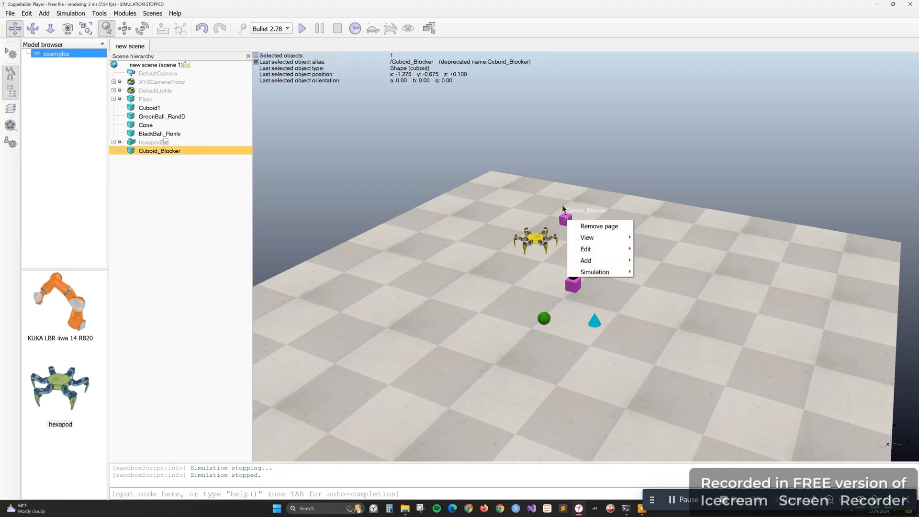
click(521, 221)
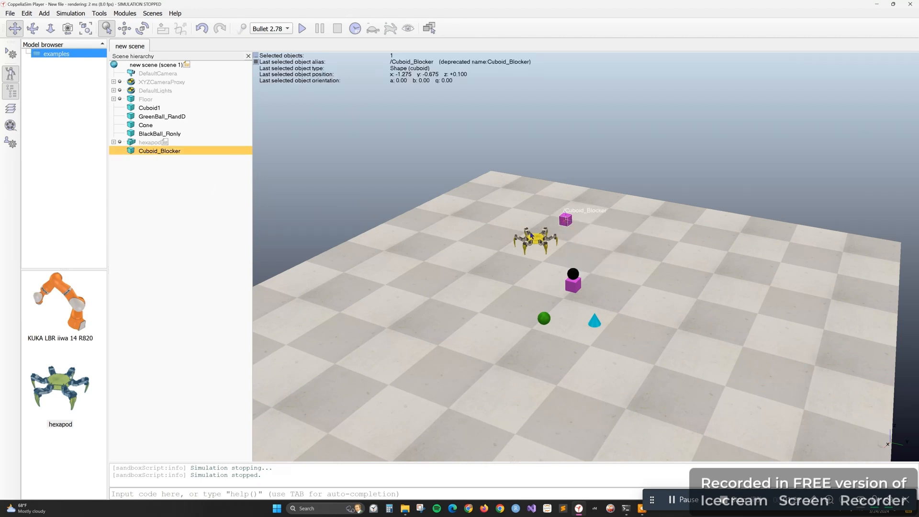
Turn off Body is dynamic for the hexapod's base shape in its rigid body dynamic properties, and close the dialogs
click(518, 241)
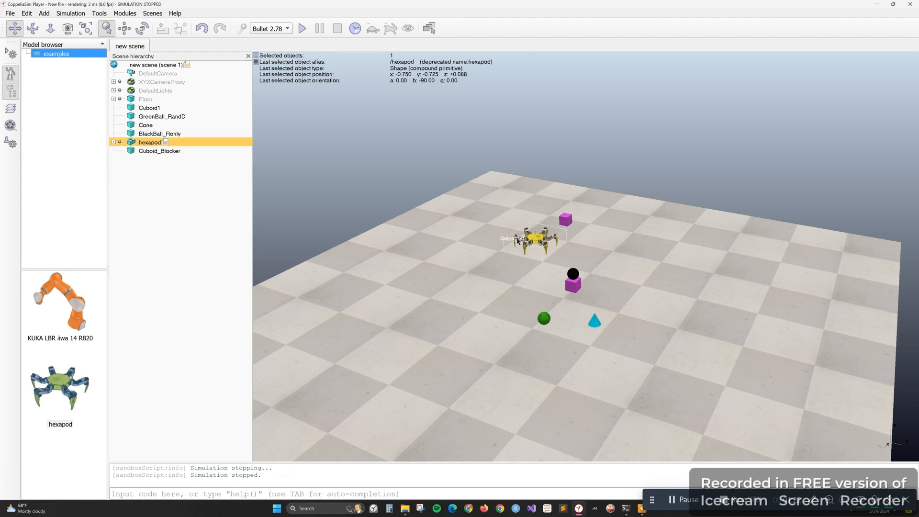
double_click(132, 142)
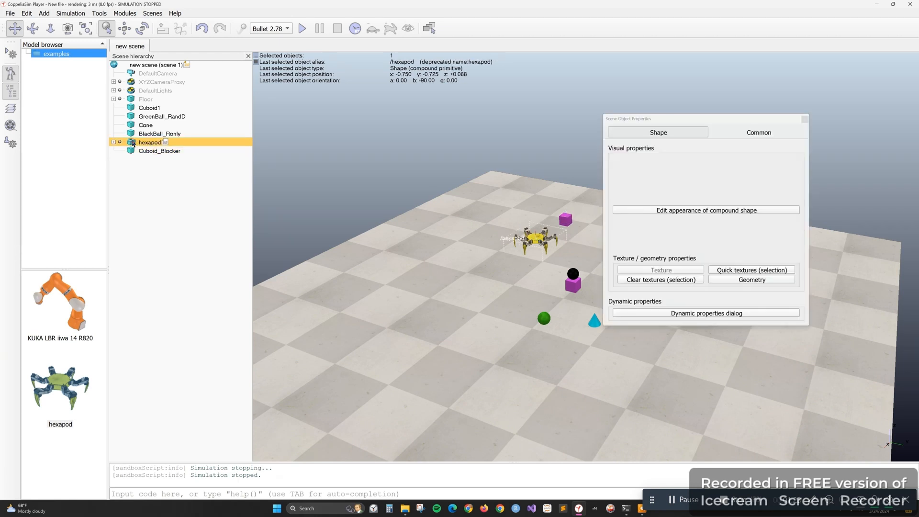
click(699, 315)
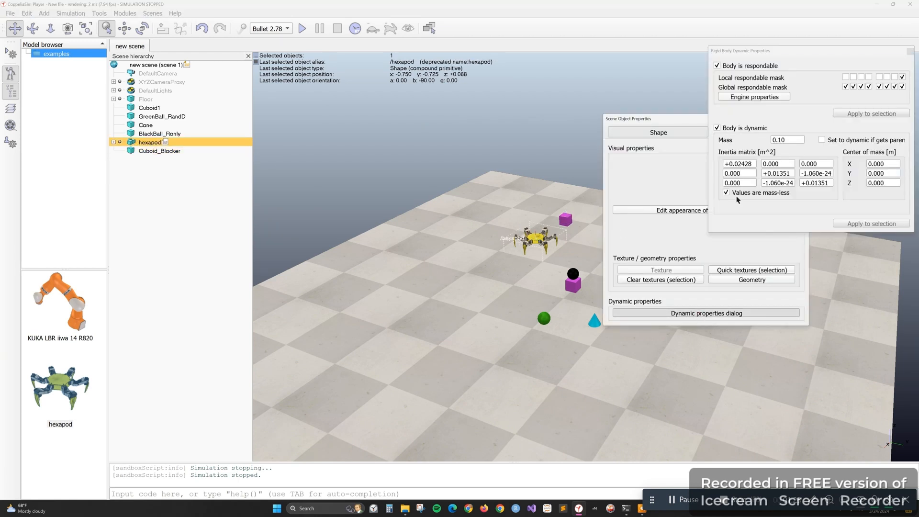
click(717, 128)
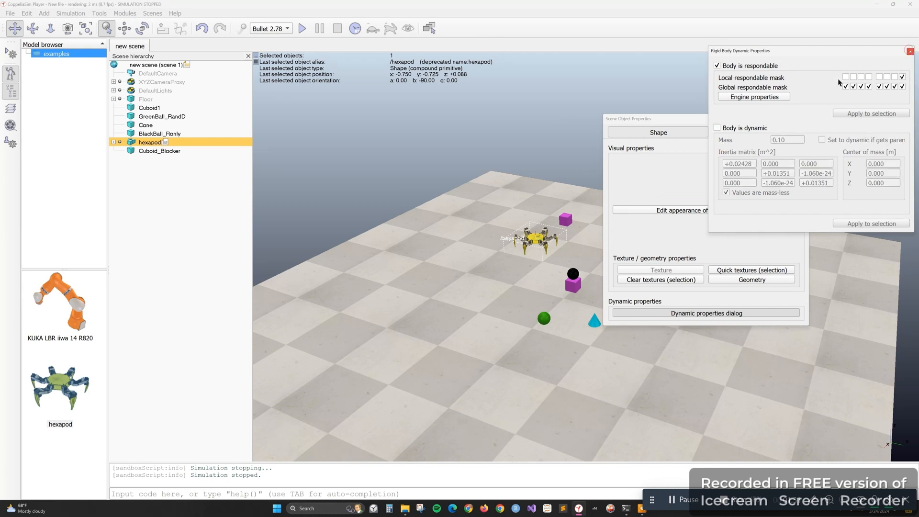
click(909, 50)
click(804, 120)
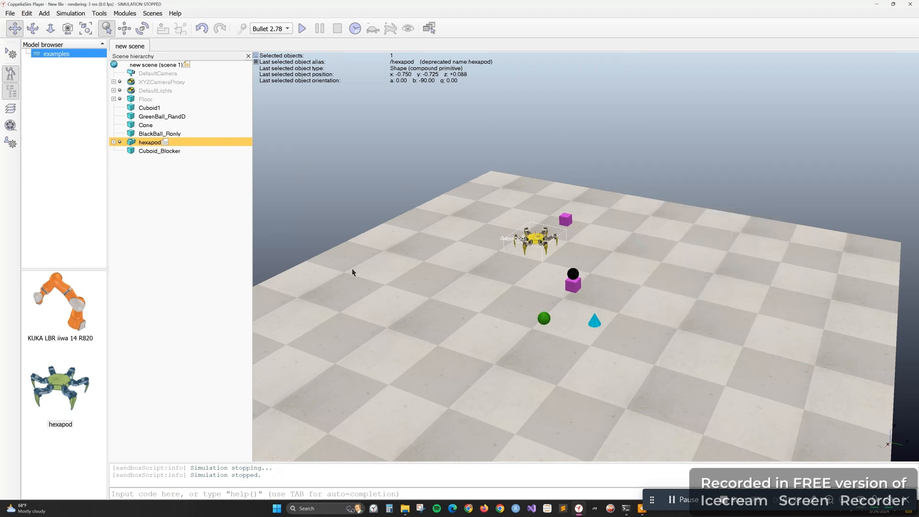
Run the simulation to observe the non-dynamic hexapod beside Cuboid_Blocker, with the selection cleared, and stop it
click(302, 29)
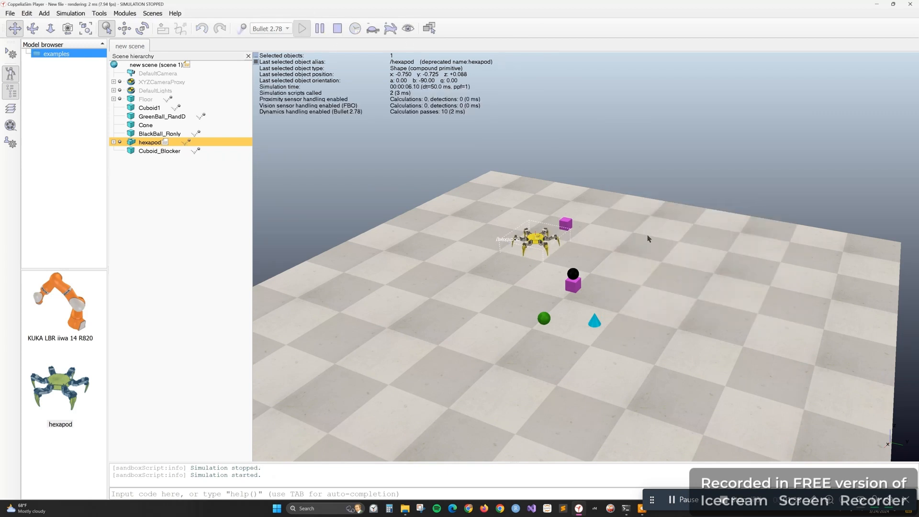
click(667, 226)
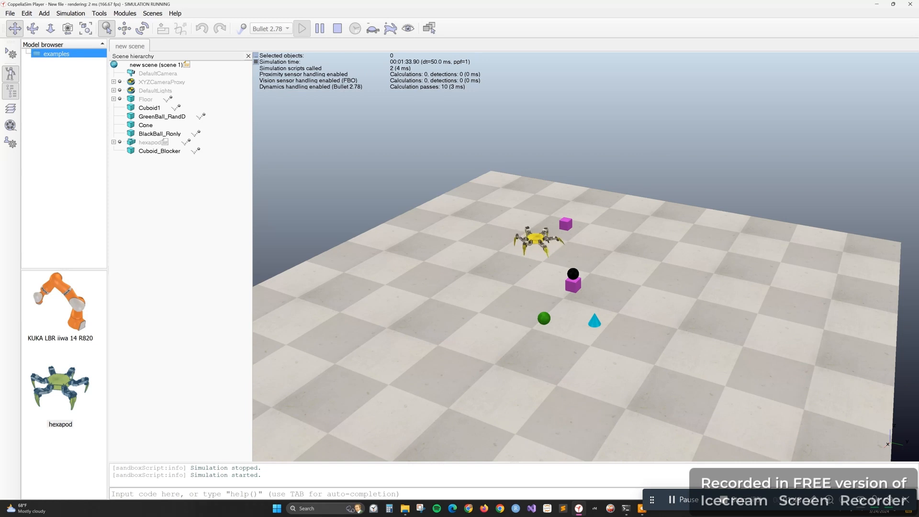
click(340, 31)
Make the hexapod's base shape dynamic but not respondable in its rigid body dynamic properties, and close the dialogs
click(133, 143)
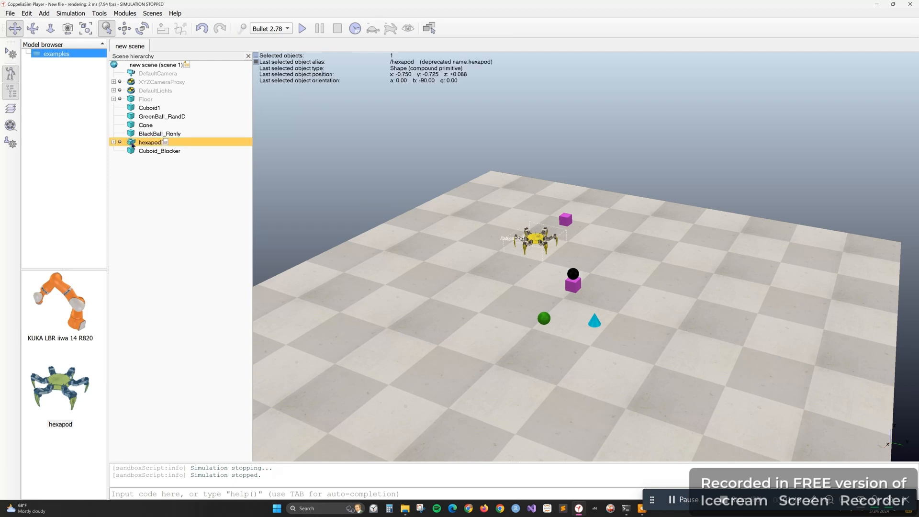
right_click(132, 143)
double_click(131, 142)
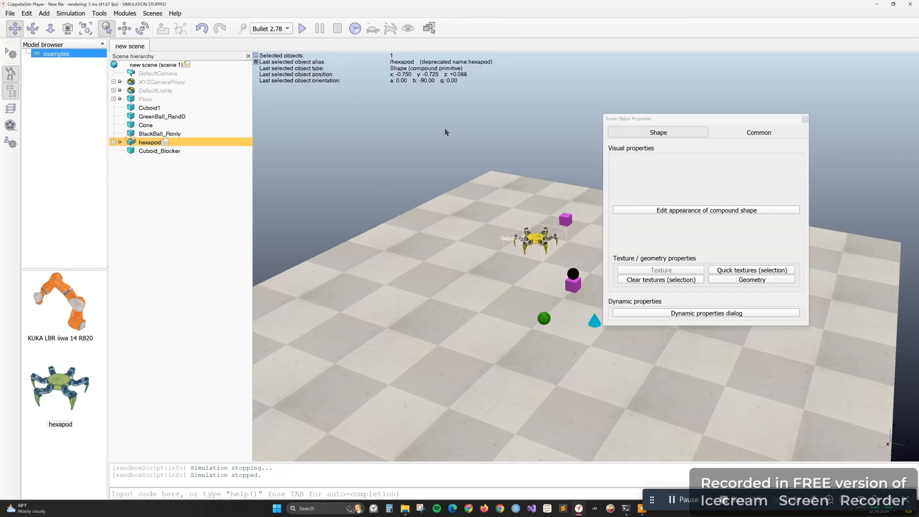
click(727, 313)
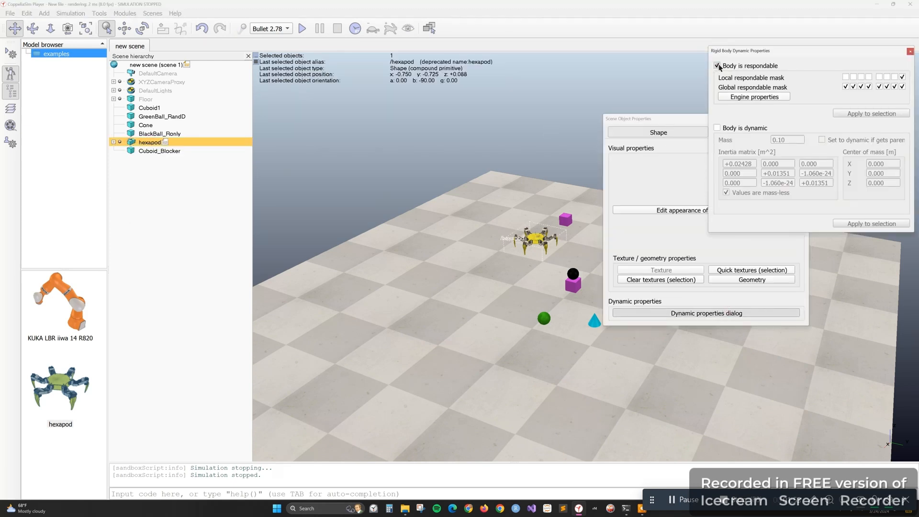
click(717, 66)
click(717, 127)
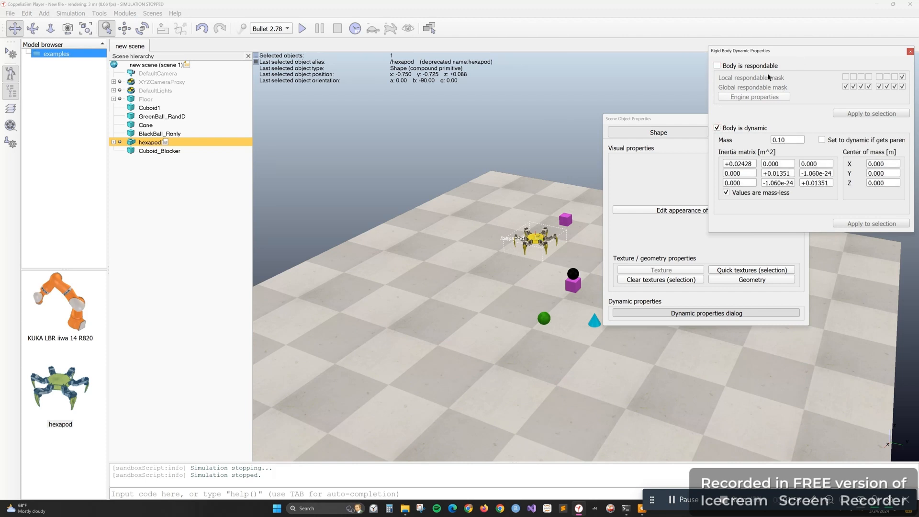
click(909, 52)
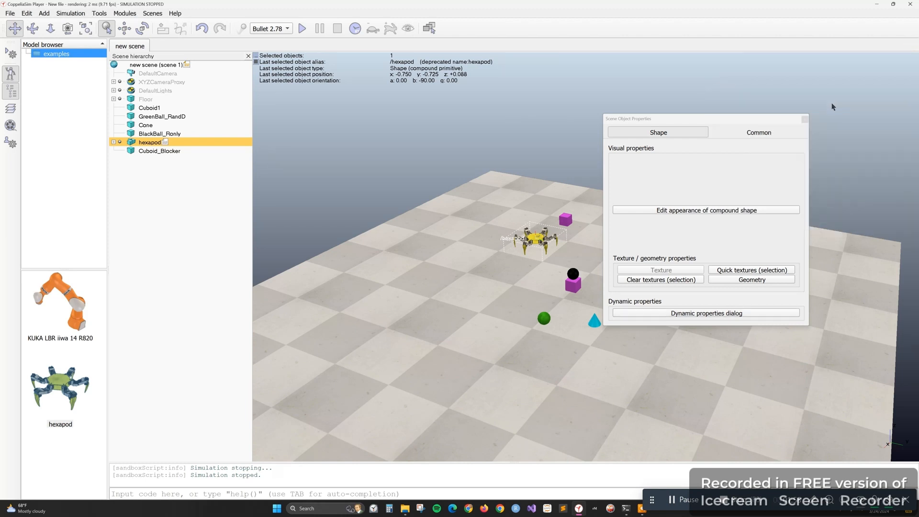
click(805, 120)
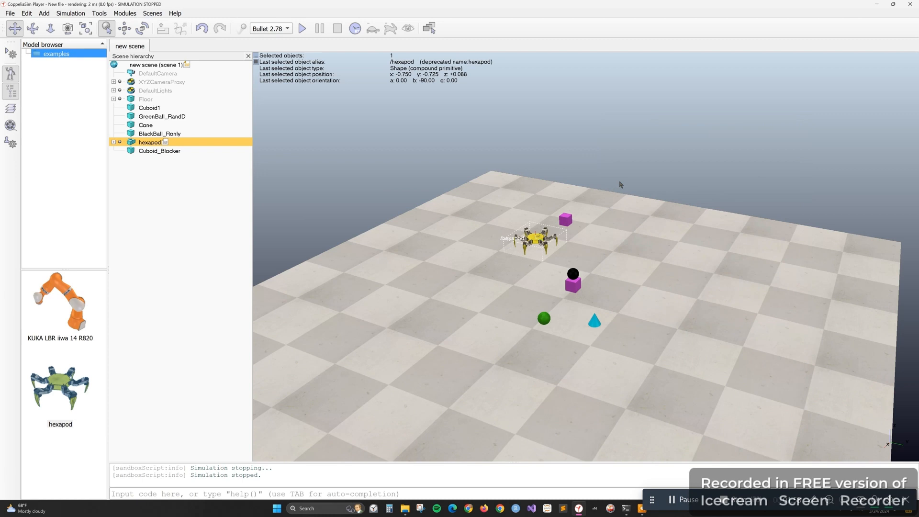
Clear the selection, run the simulation to observe the dynamic, non-respondable hexapod, and stop it
click(511, 294)
click(302, 29)
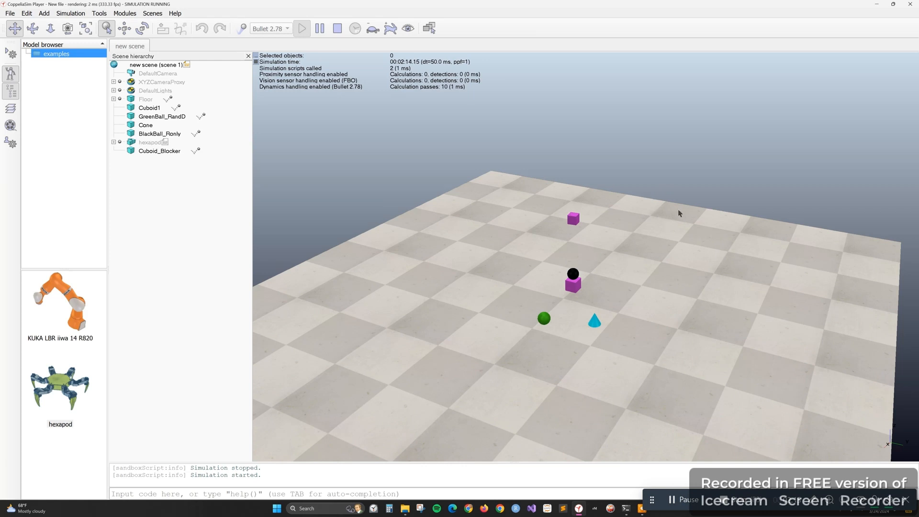
click(337, 29)
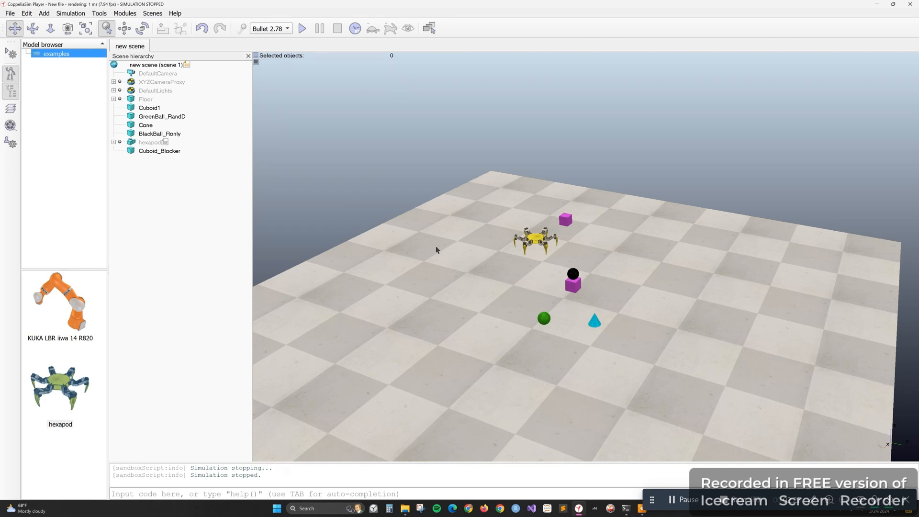
Switch to the File Explorer window showing the CoppeliaRobotics folder, closing the Icecream Screen Recorder folder window
drag(428, 304, 387, 232)
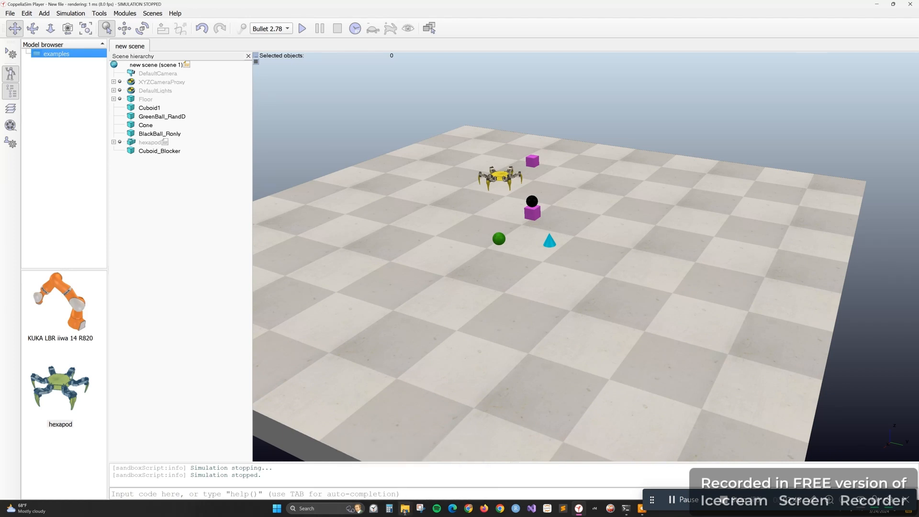
click(397, 474)
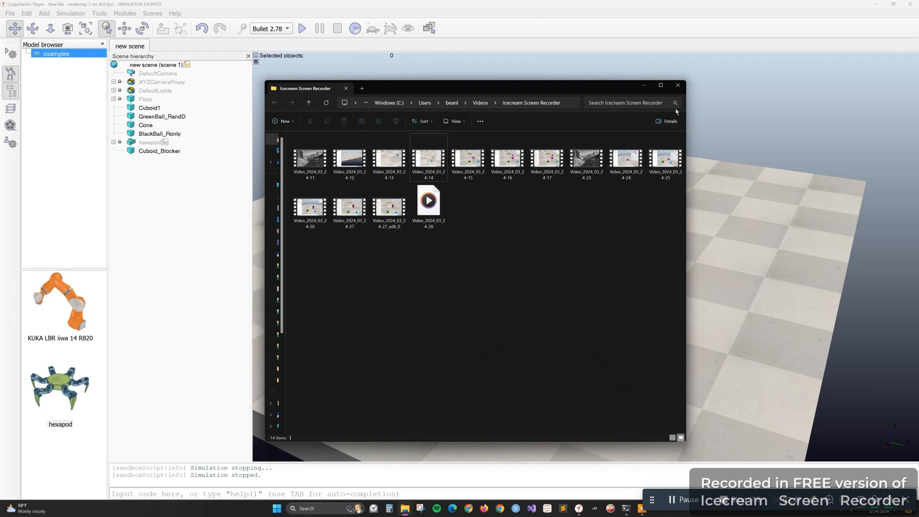
click(678, 85)
mouse_move(407, 512)
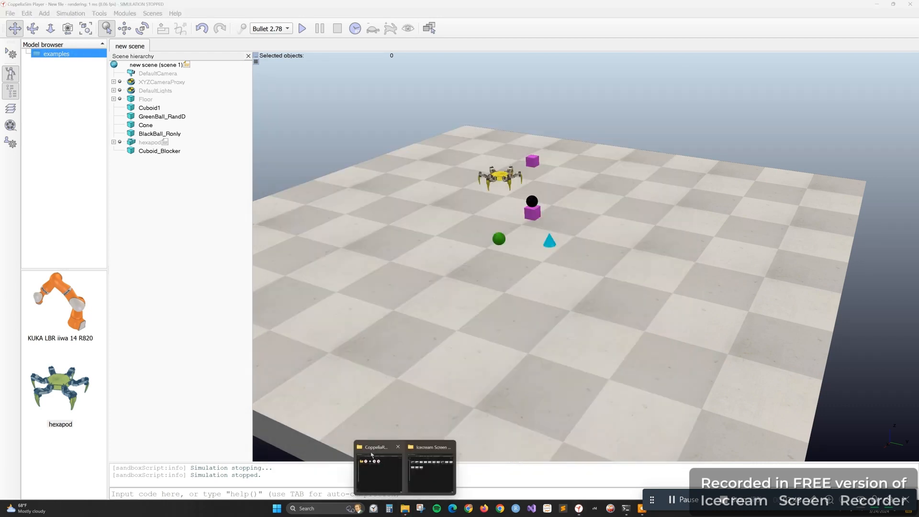
click(398, 471)
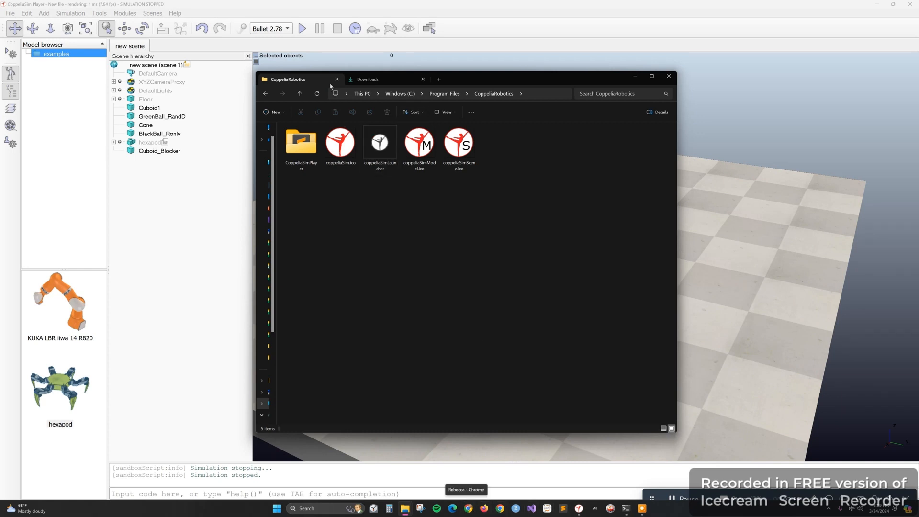
Switch to Chrome, browse from the Coppelia Robotics site to its GitHub models repository, view the nature folder, and minimize the browser
click(475, 509)
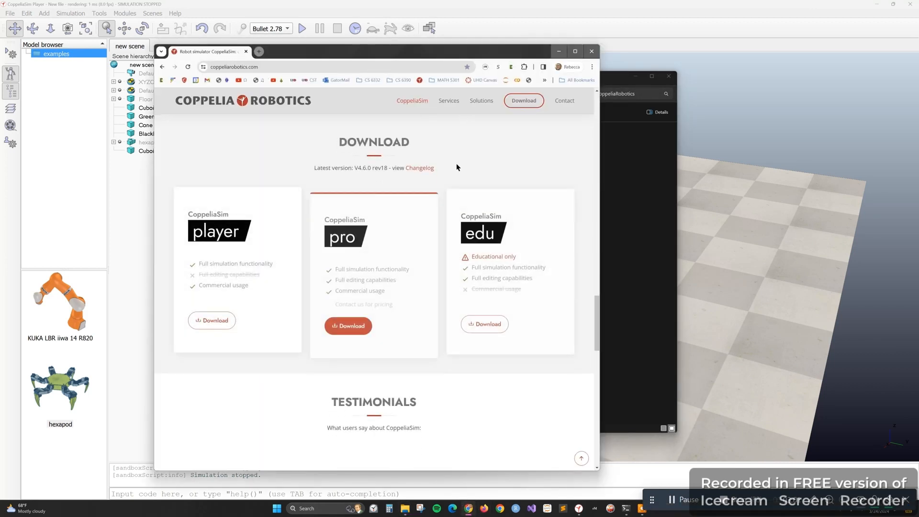
scroll(474, 322, down, 15)
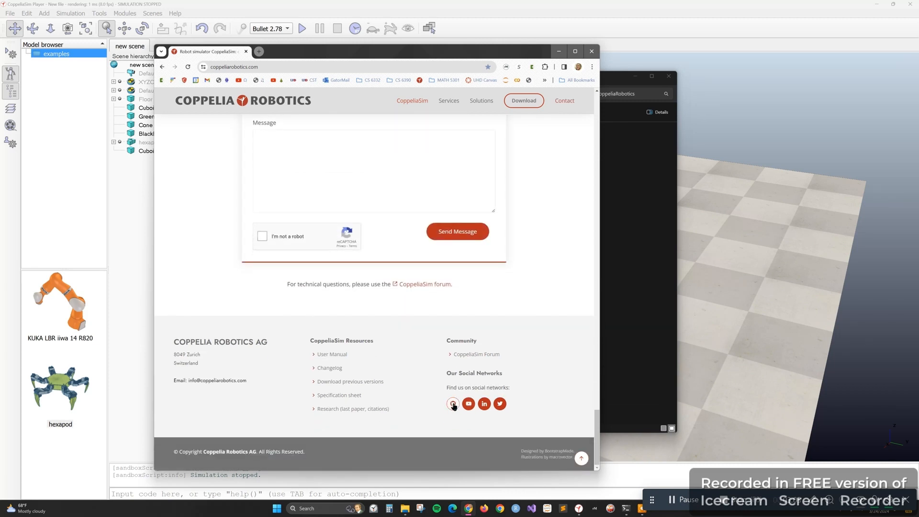
click(454, 402)
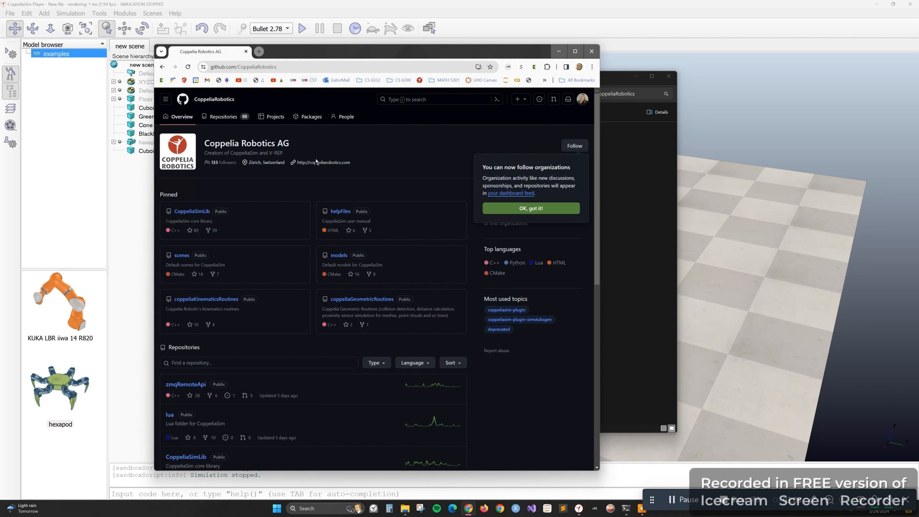
click(341, 257)
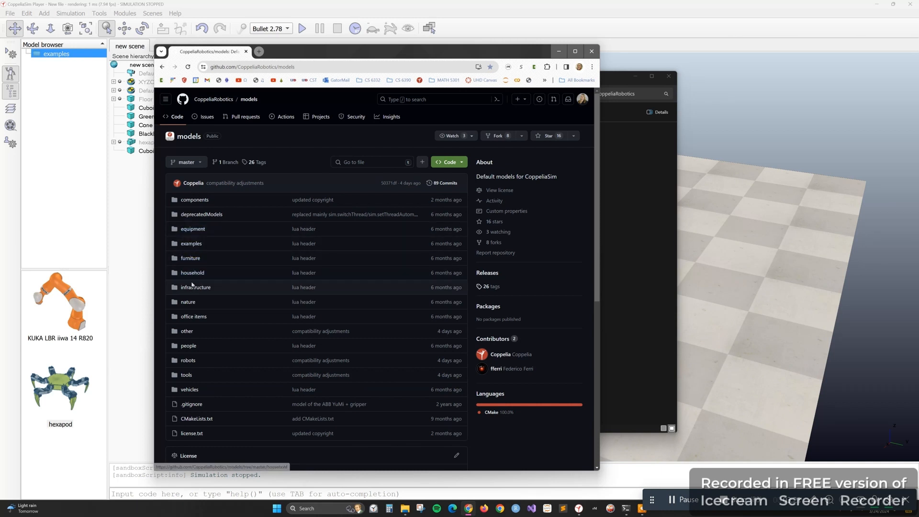
click(187, 302)
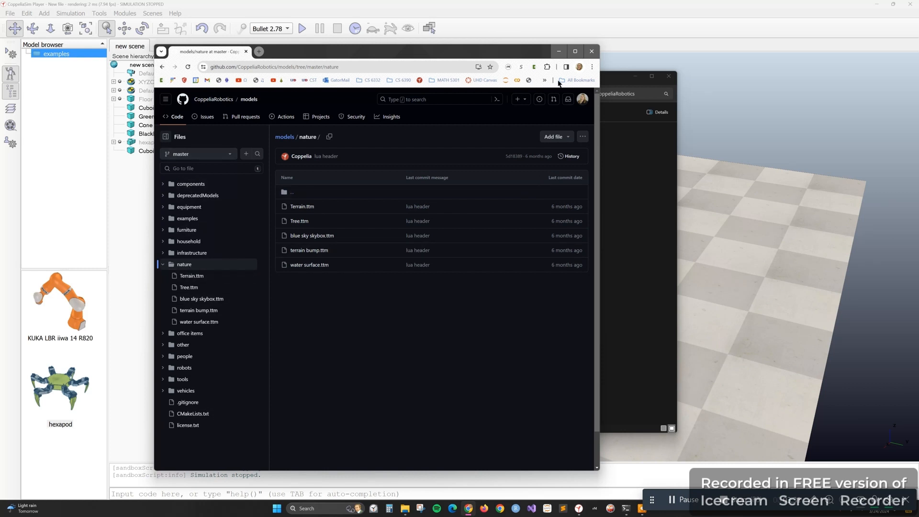
click(558, 51)
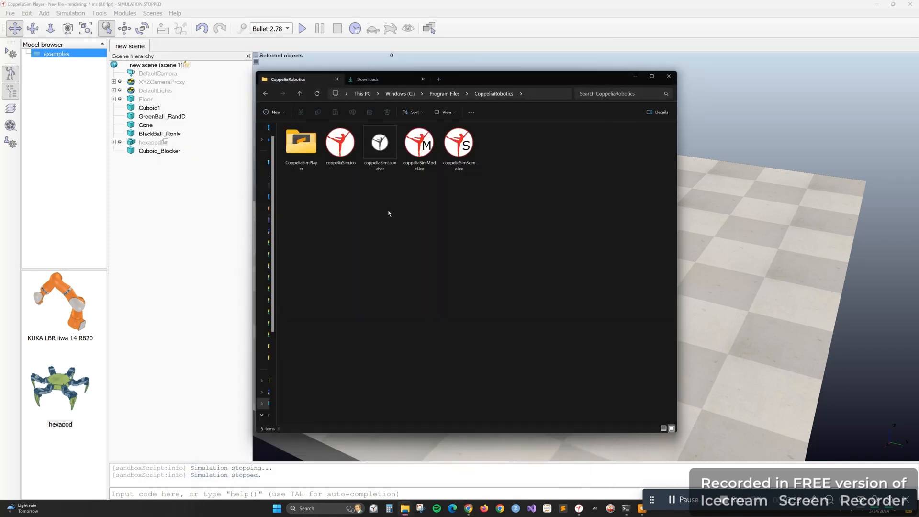
View the downloaded models folder in Downloads, look inside the installed CoppeliaSimPlayer folder, and return to CoppeliaRobotics
click(389, 80)
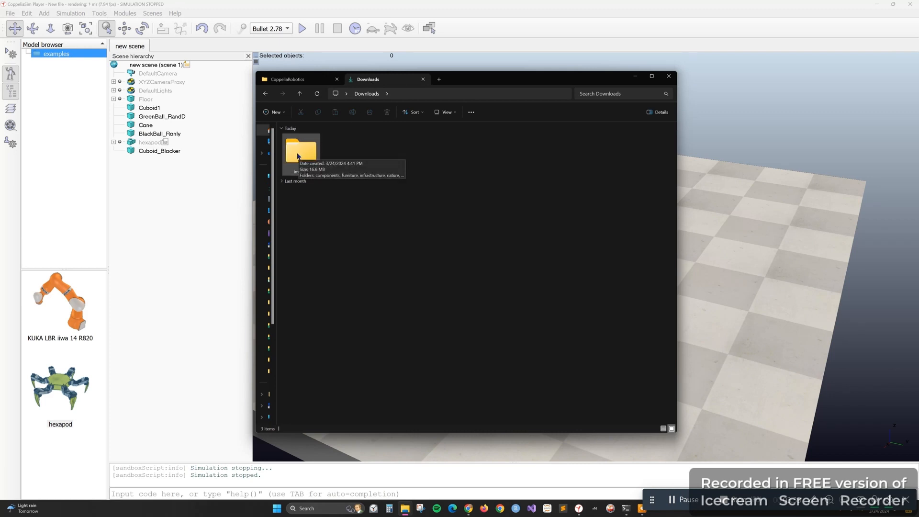
mouse_move(297, 156)
mouse_down()
mouse_move(302, 76)
mouse_move(302, 154)
mouse_up()
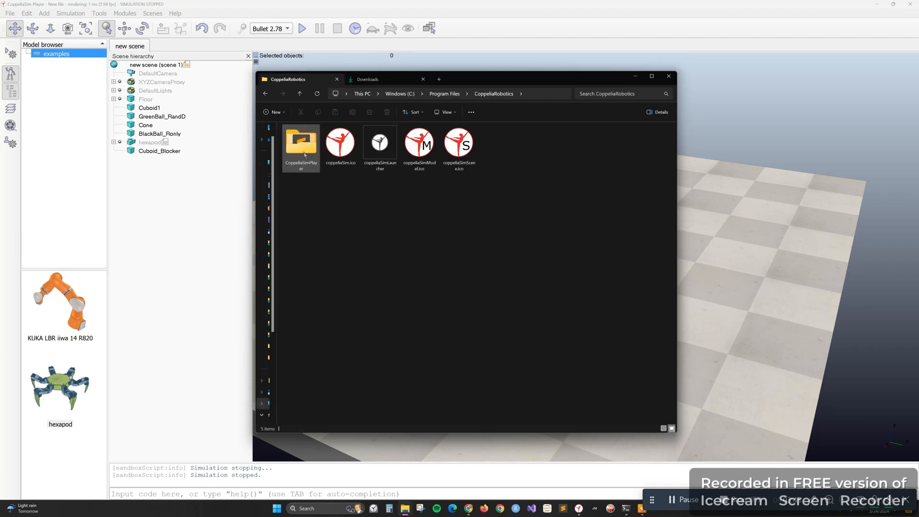
double_click(305, 153)
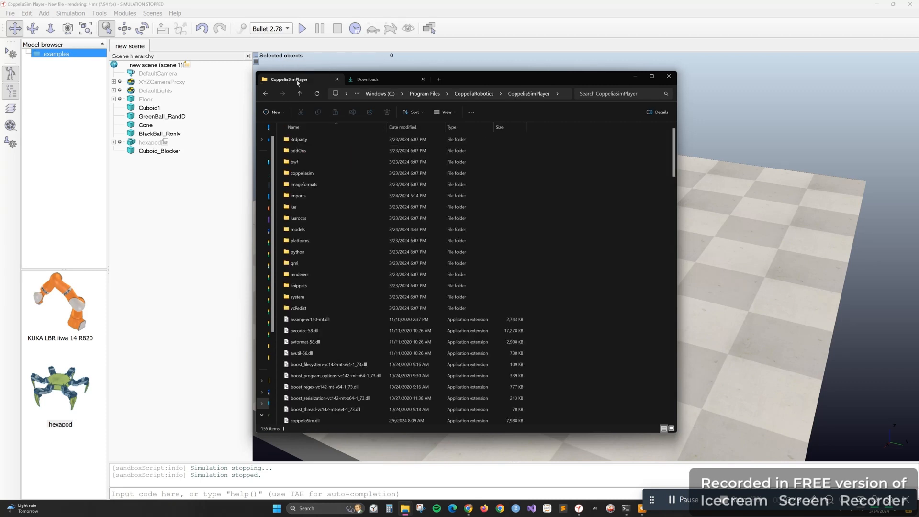
click(299, 95)
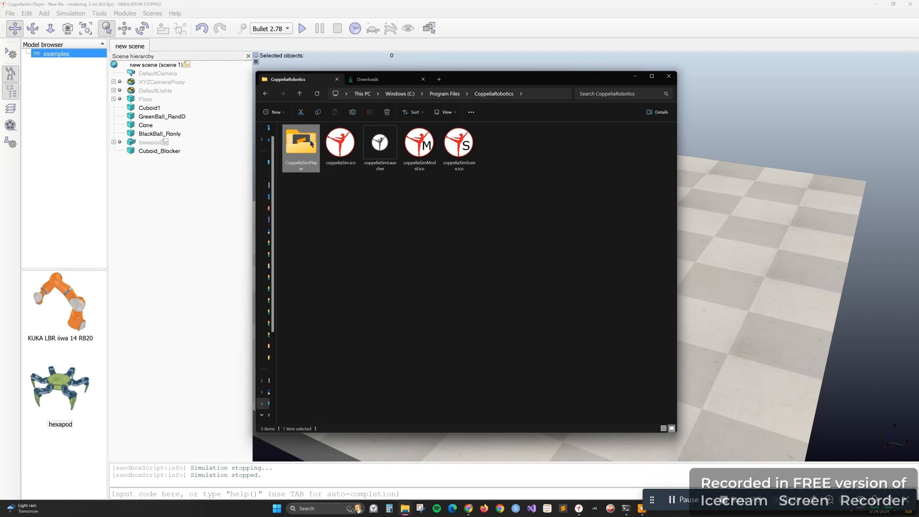
Browse from This PC through Windows (C:), Program Files and CoppeliaRobotics to the CoppeliaSimPlayer folder
click(362, 94)
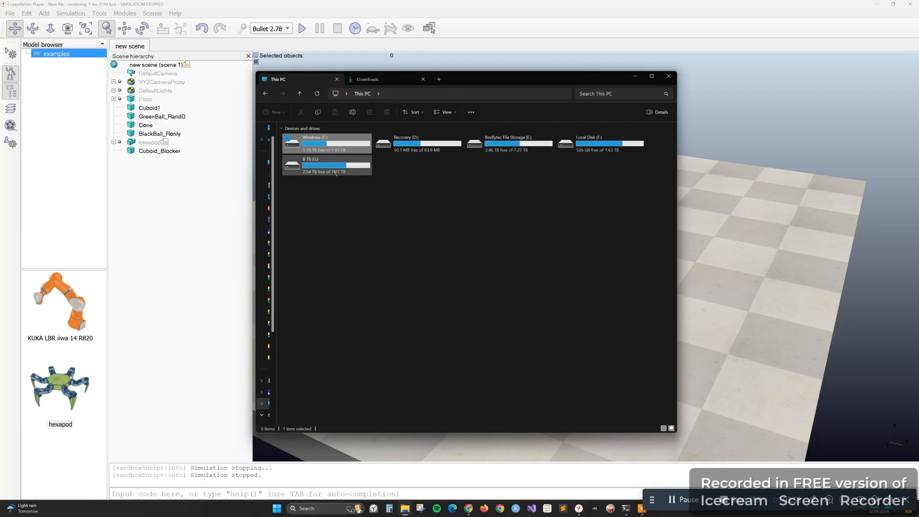
double_click(329, 141)
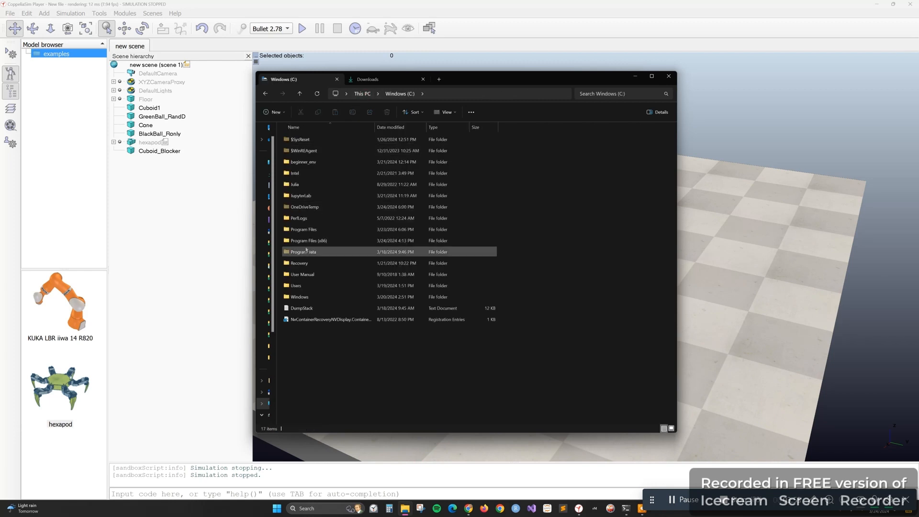
double_click(311, 230)
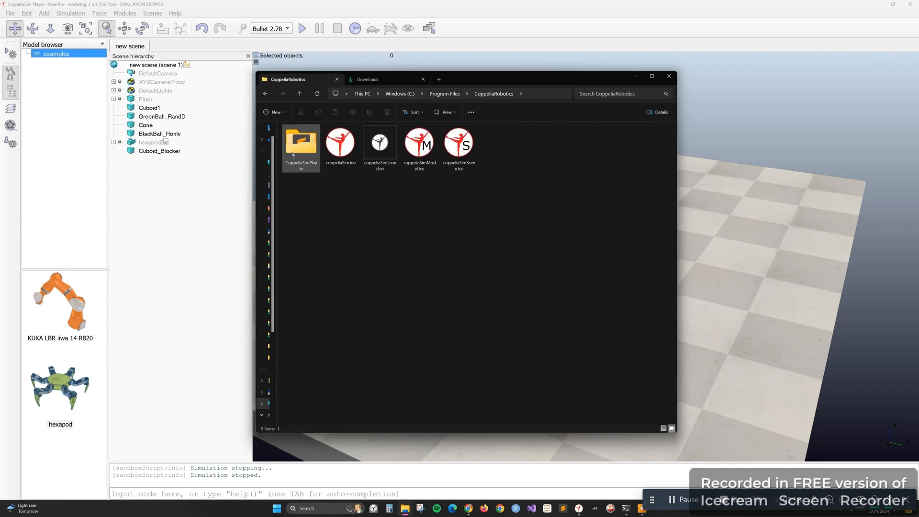
double_click(292, 154)
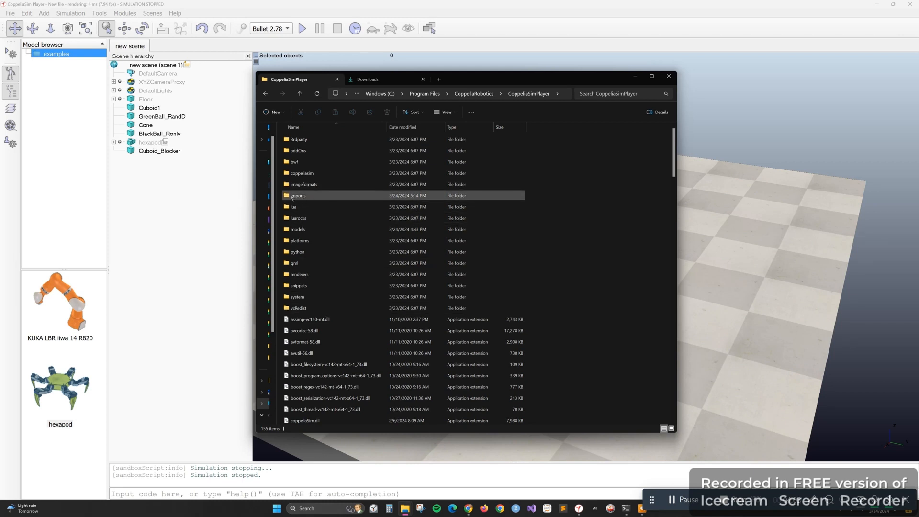
Move the imports folder into the models folder of CoppeliaSimPlayer, view the models folder's contents, and minimize File Explorer
drag(292, 198, 342, 233)
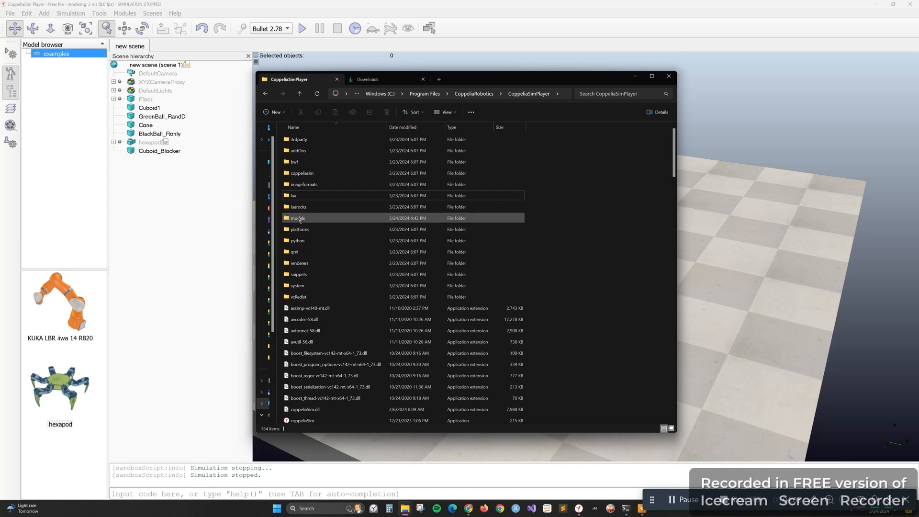
double_click(298, 219)
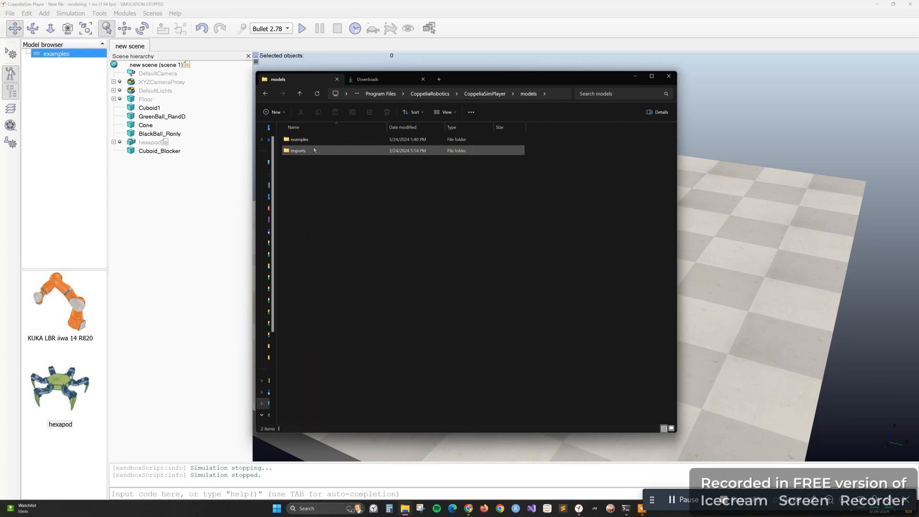
click(314, 140)
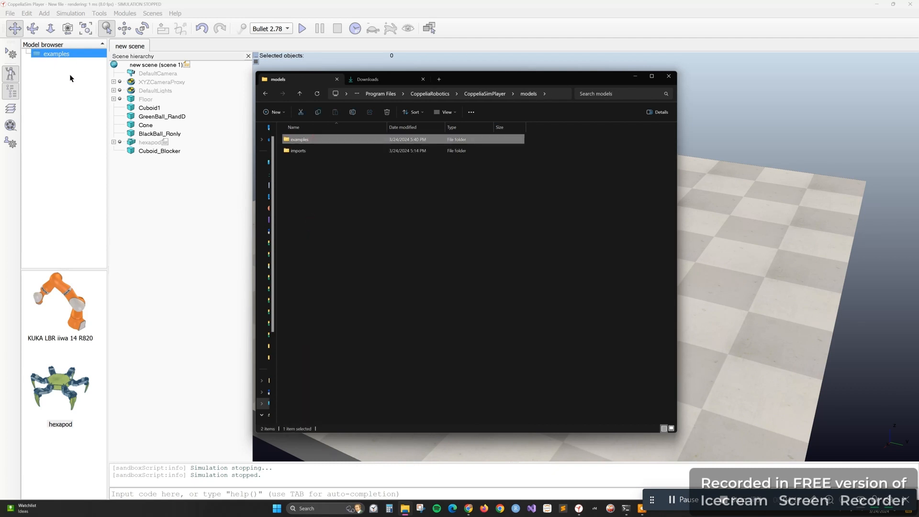
click(310, 153)
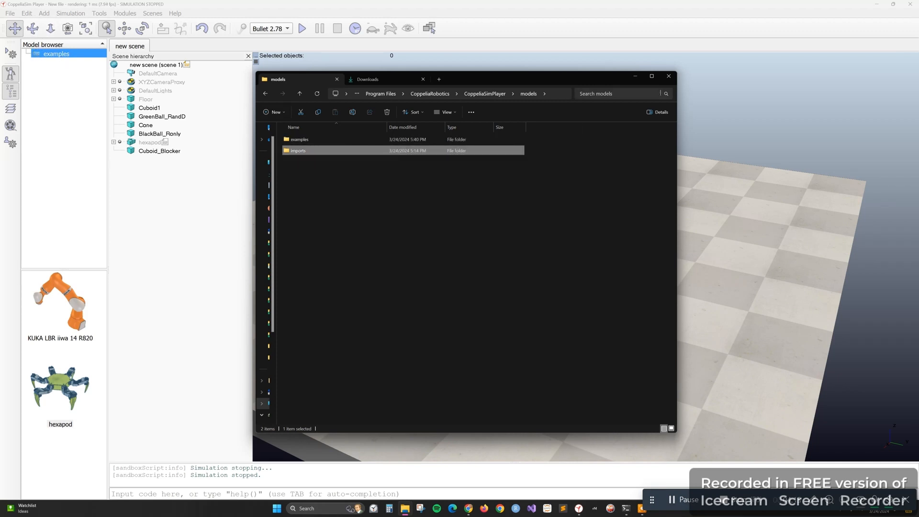
click(579, 179)
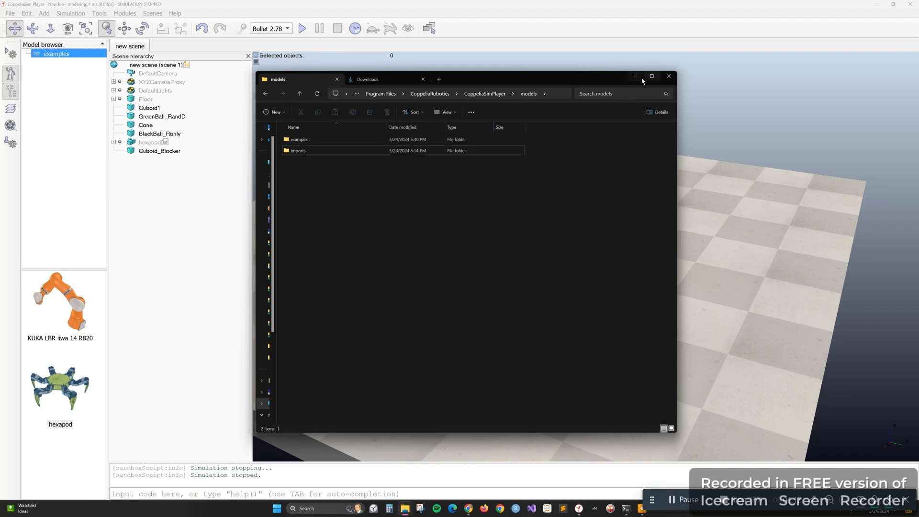
click(635, 76)
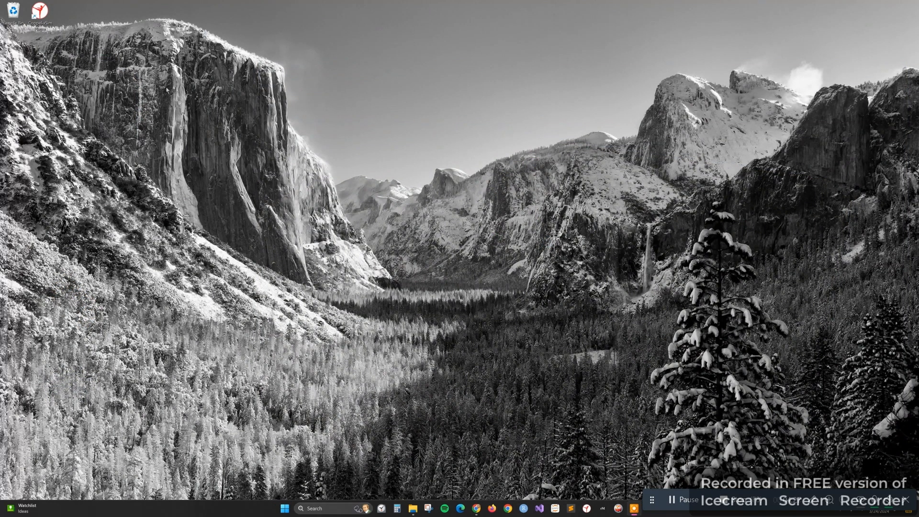
Launch CoppeliaSim Player from the desktop, expand the imports folder in the model browser, view its components, and return to the examples
double_click(42, 12)
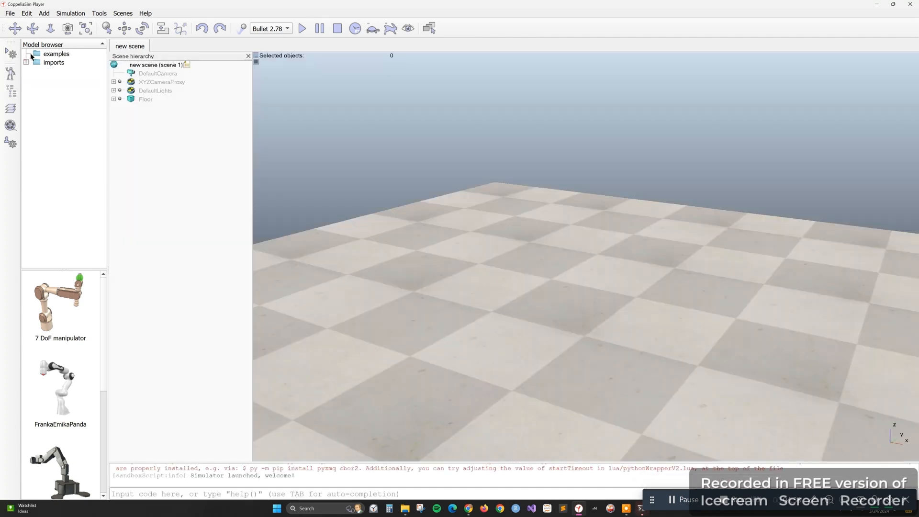
click(43, 56)
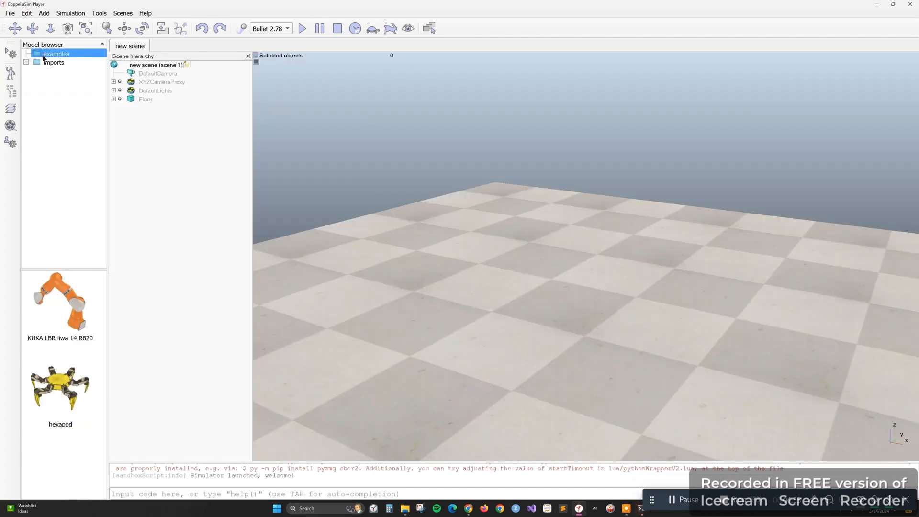
click(55, 63)
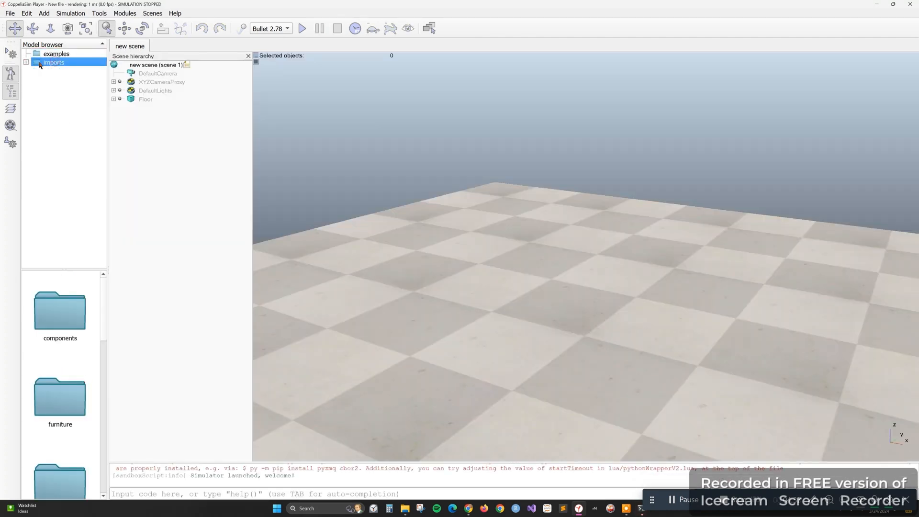
click(26, 62)
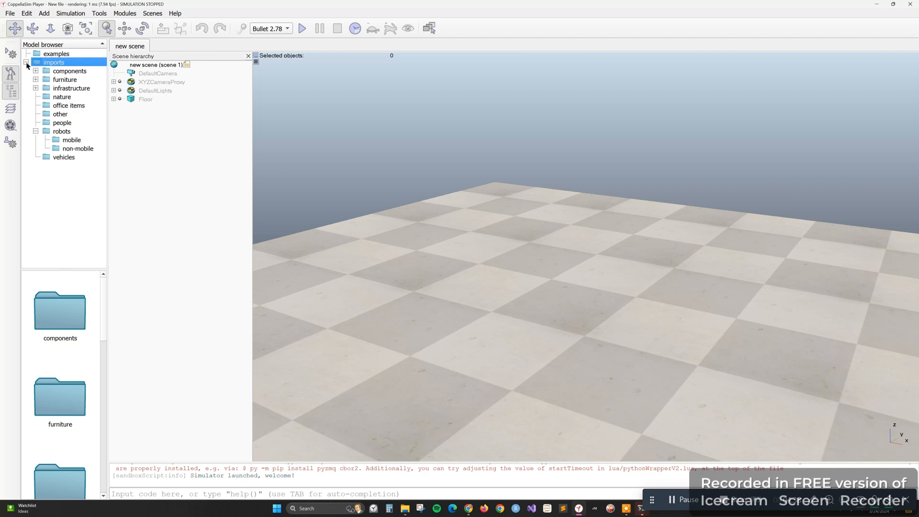
click(59, 72)
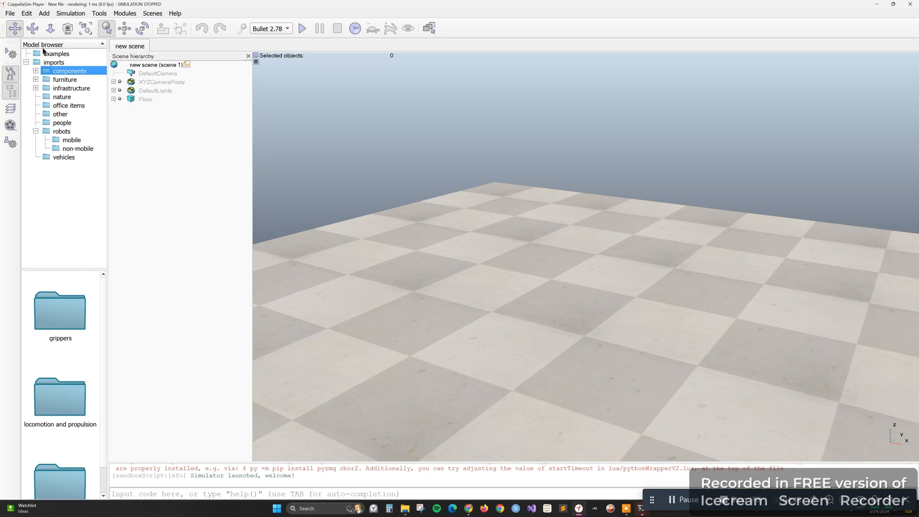
click(56, 53)
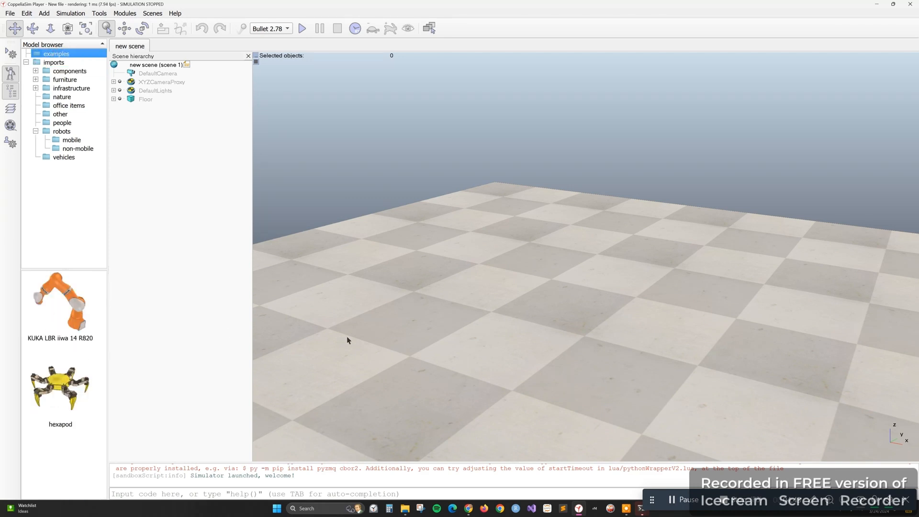
Add the KUKA LBR iiwa 14 R820 model to the scene and shift it to about x 0.17, y -0.68 m
drag(85, 308, 529, 275)
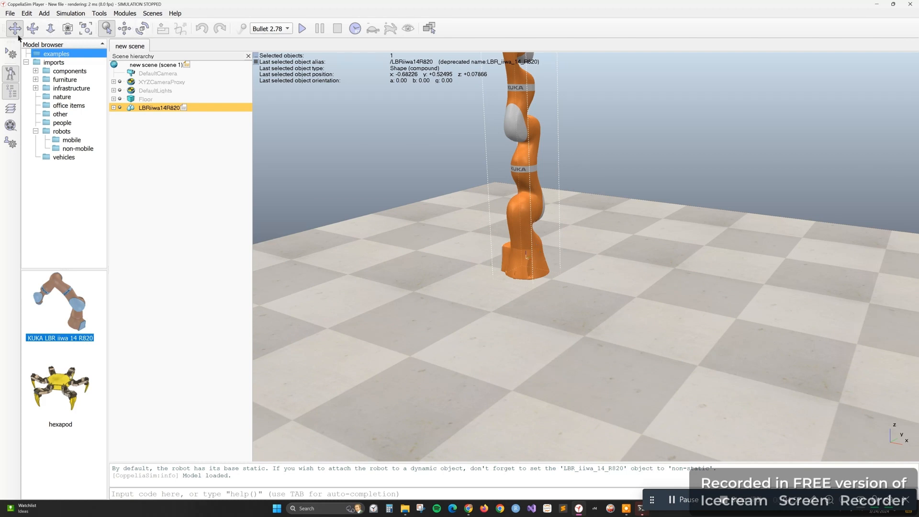
scroll(588, 365, down, 5)
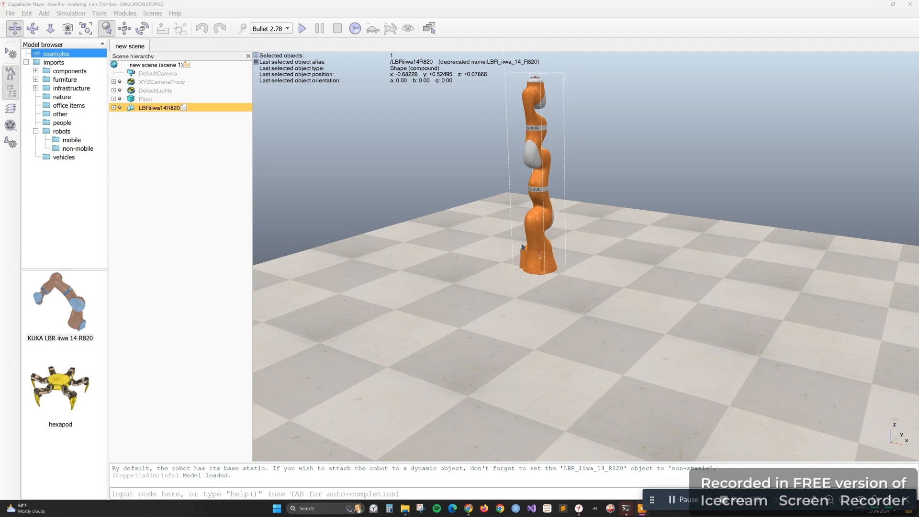
mouse_move(539, 247)
mouse_down()
mouse_move(534, 233)
mouse_move(533, 263)
mouse_up()
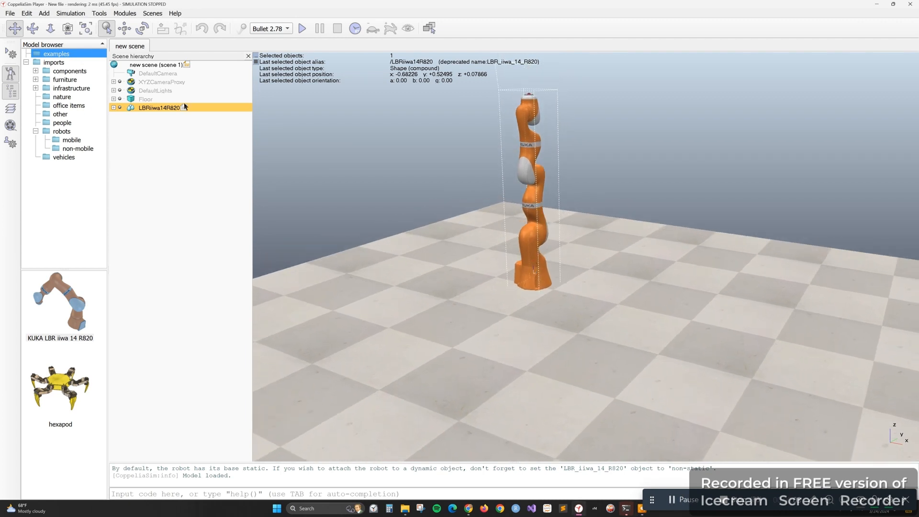
click(124, 29)
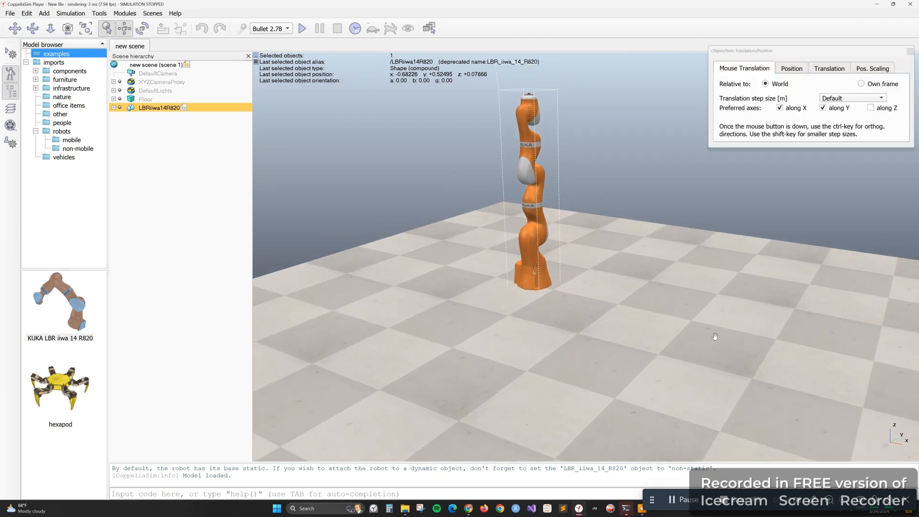
drag(541, 249, 573, 373)
click(15, 28)
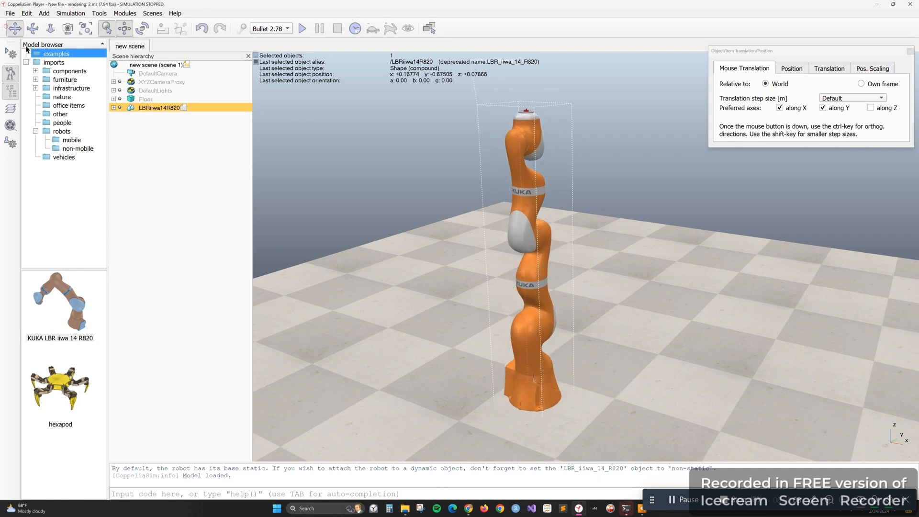
Add the external wall model from imports, infrastructure, walls around the floor, at about x 0.675, y 0.15 m
drag(676, 380, 658, 326)
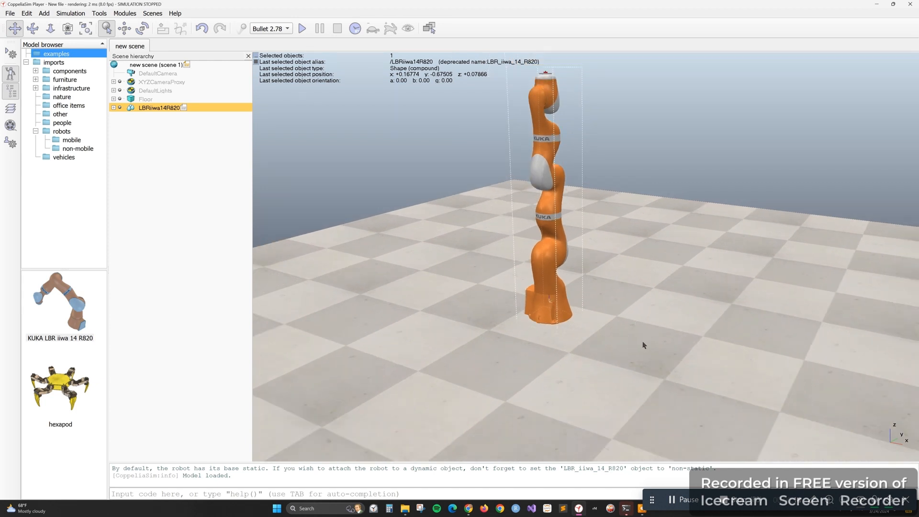
scroll(641, 346, down, 6)
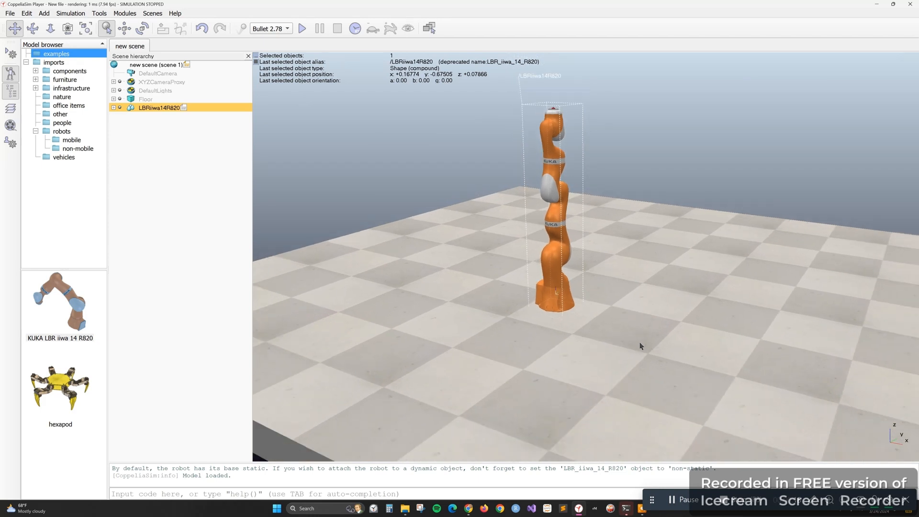
scroll(641, 345, down, 4)
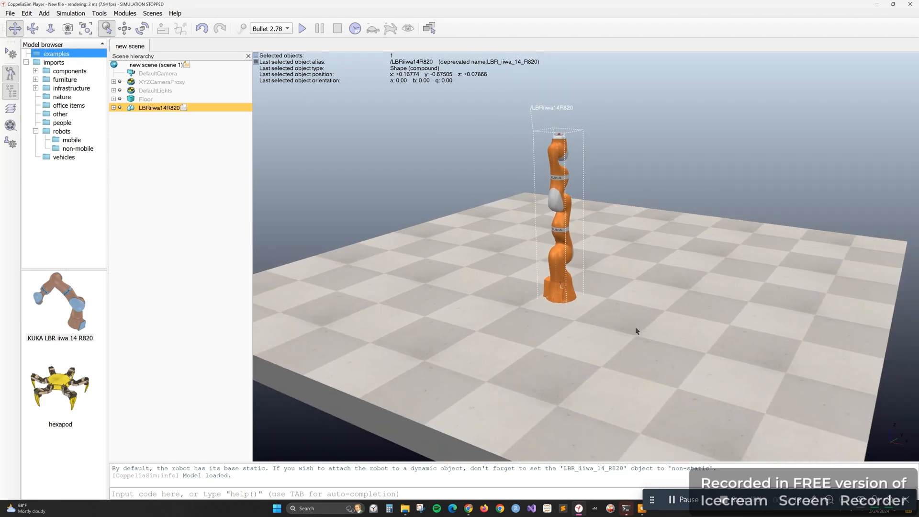
drag(640, 329, 615, 322)
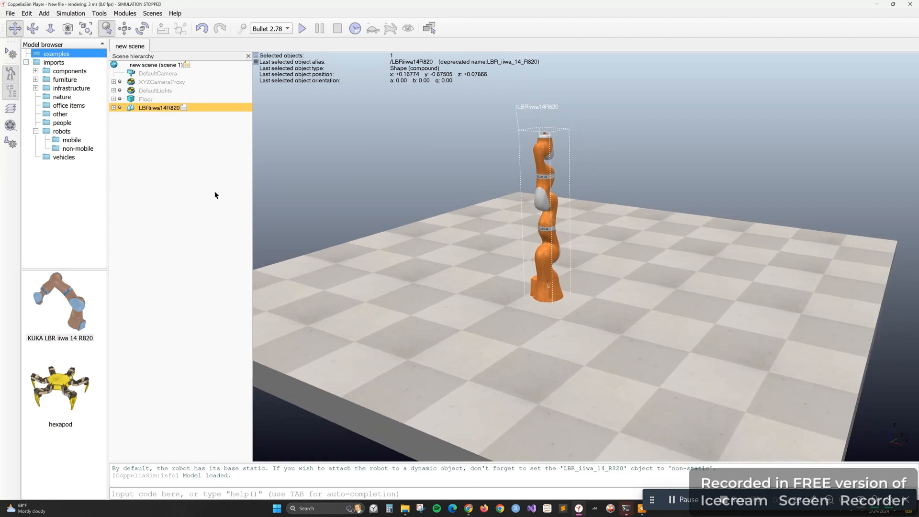
click(55, 90)
click(36, 88)
click(47, 96)
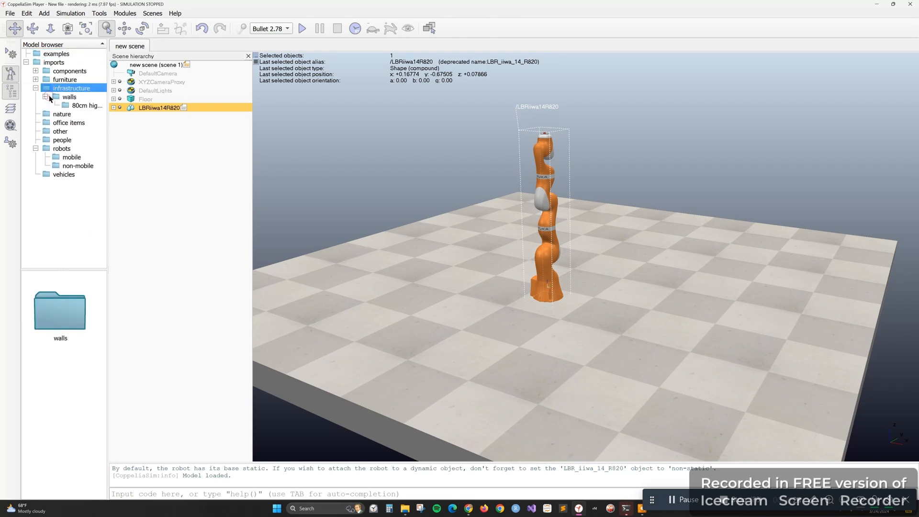
click(65, 97)
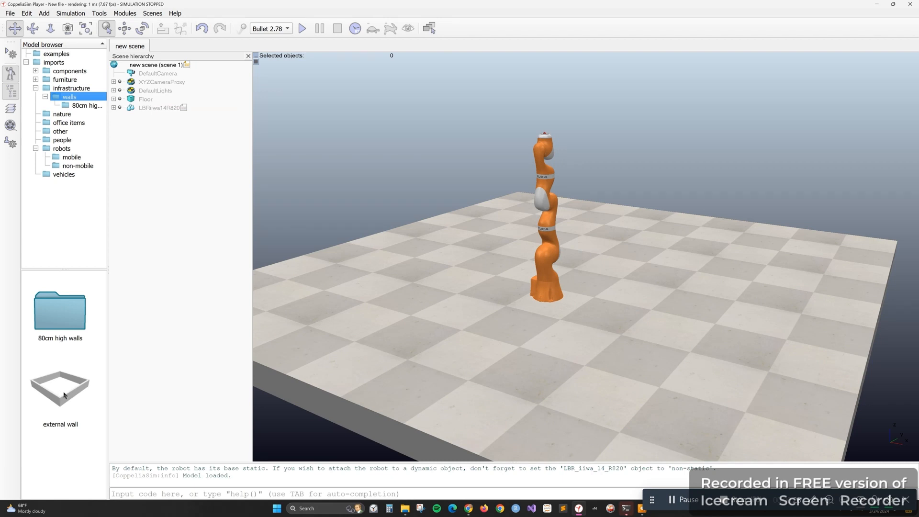
drag(59, 386, 652, 280)
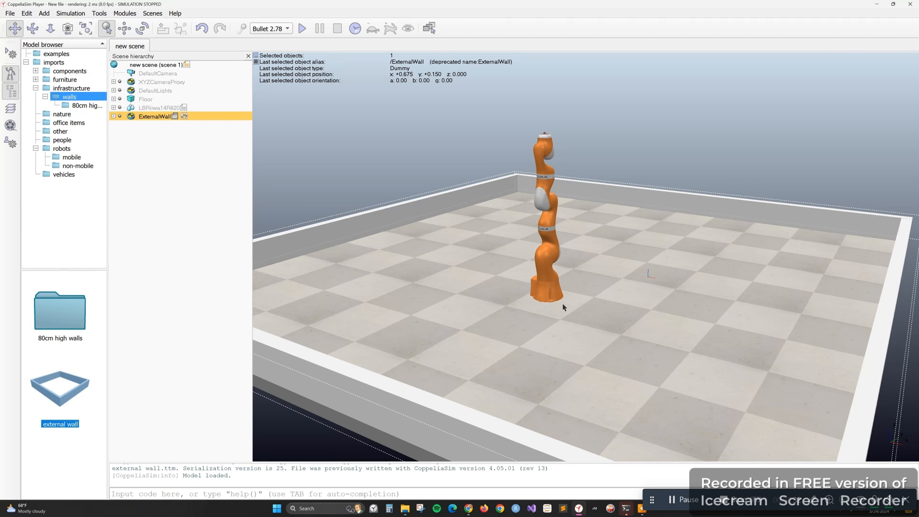
click(652, 259)
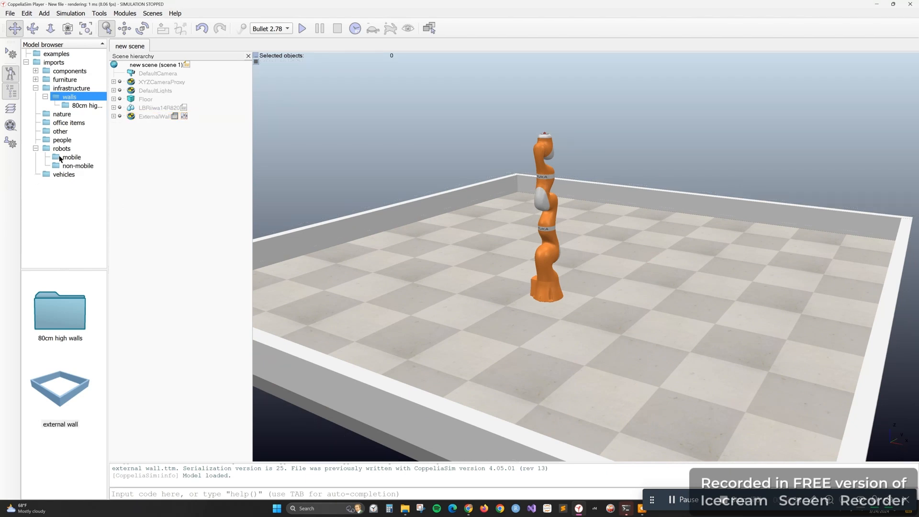
Add the hexapod from the examples inside the walls, behind the robot arm, at about x 0.3, y 1.15 m
click(42, 57)
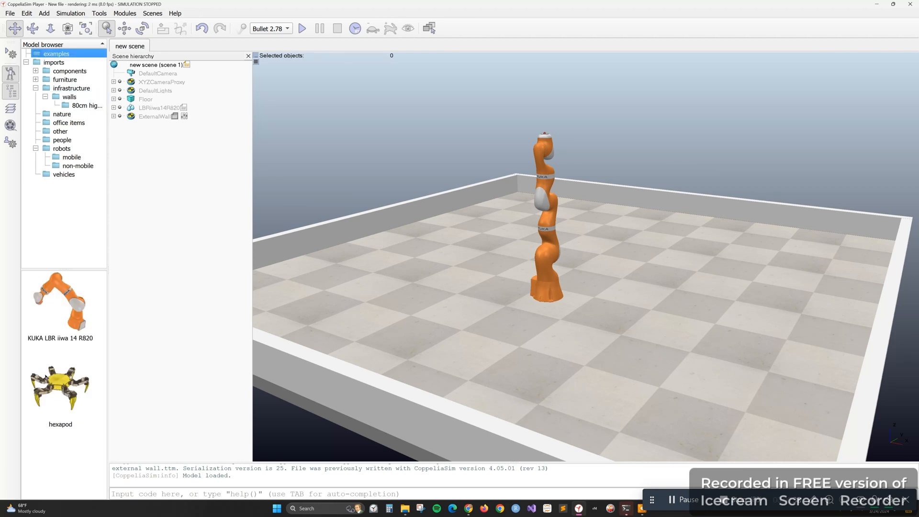
drag(56, 385, 658, 249)
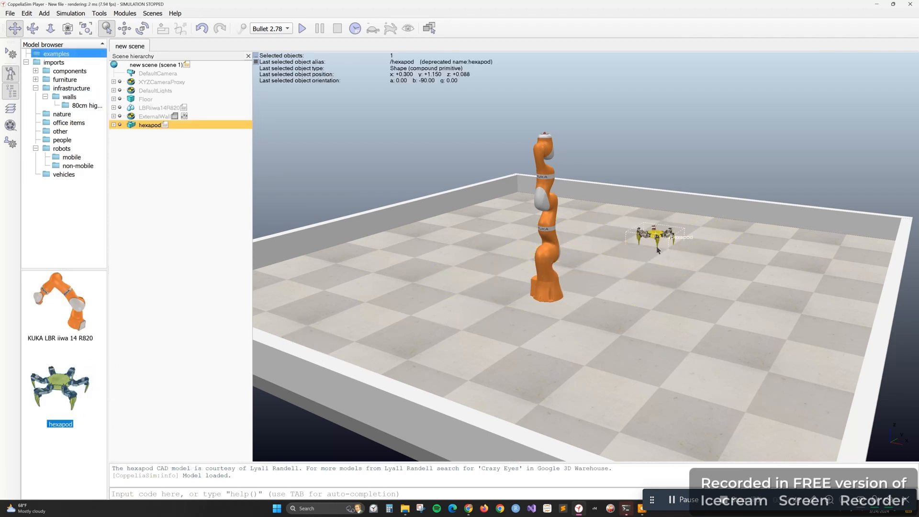
click(728, 246)
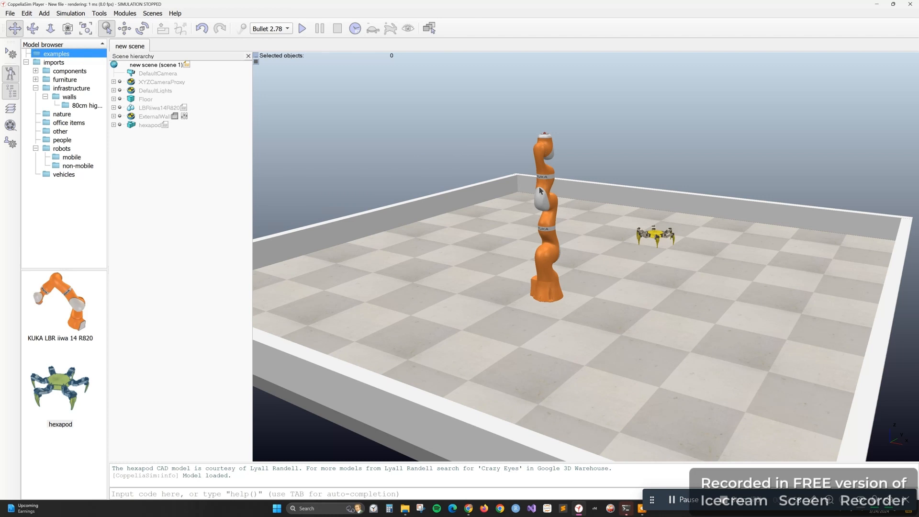
Inspect the LBRiiwa14R820, ExternalWall and hexapod entries one by one in the scene hierarchy
click(142, 116)
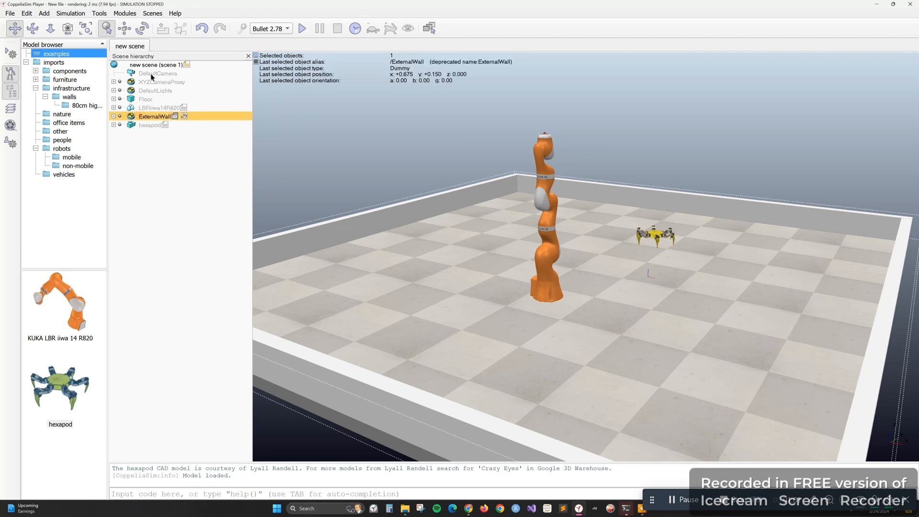
click(146, 108)
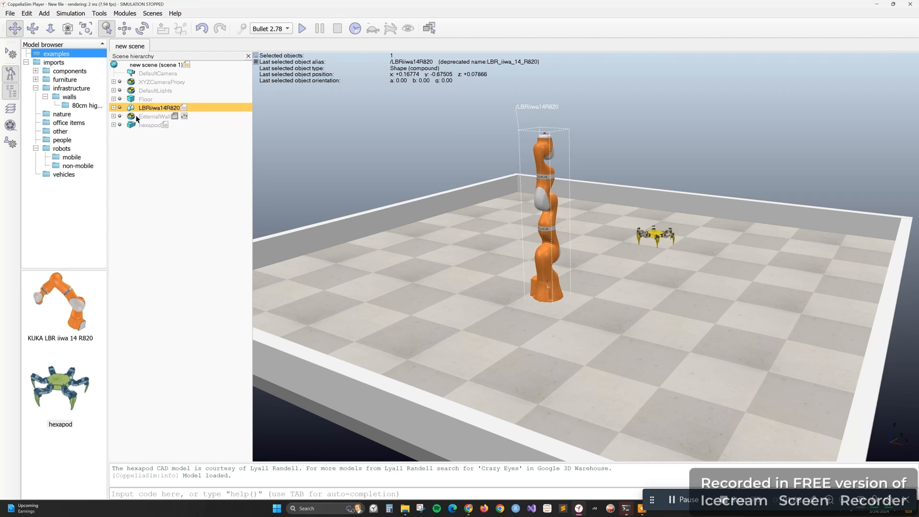
click(137, 116)
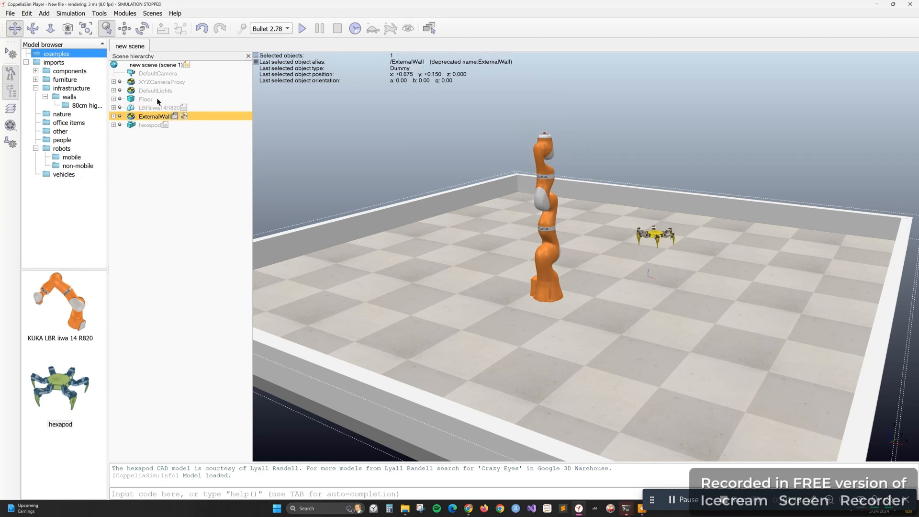
click(141, 126)
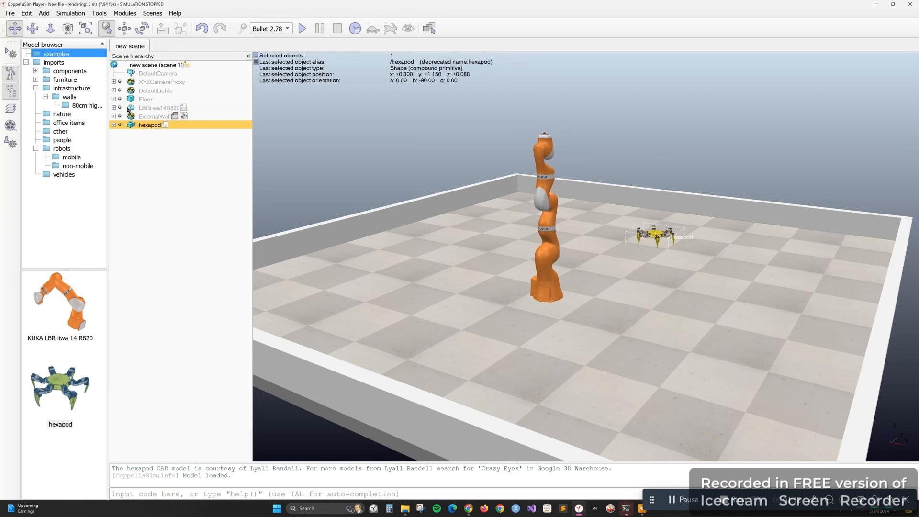
click(136, 108)
click(132, 117)
click(132, 125)
Clear the selection and start the simulation of the robot arm and hexapod
click(180, 137)
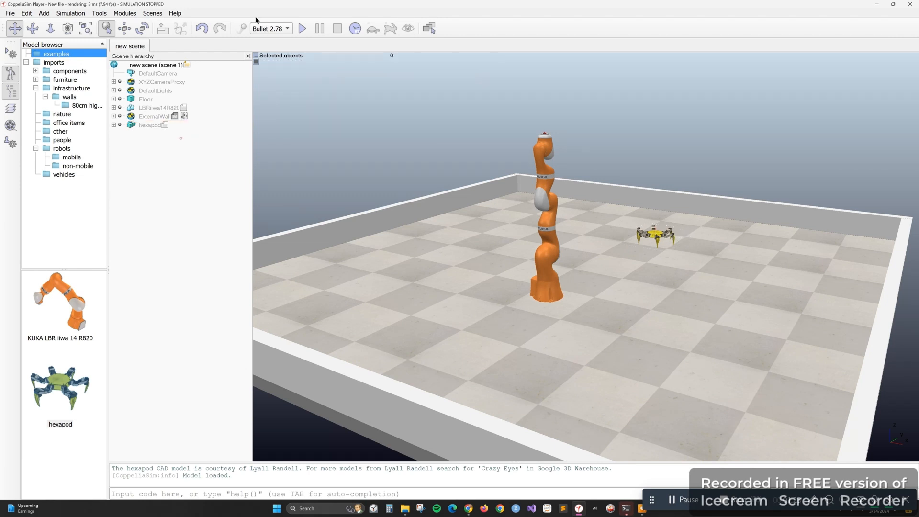
click(301, 29)
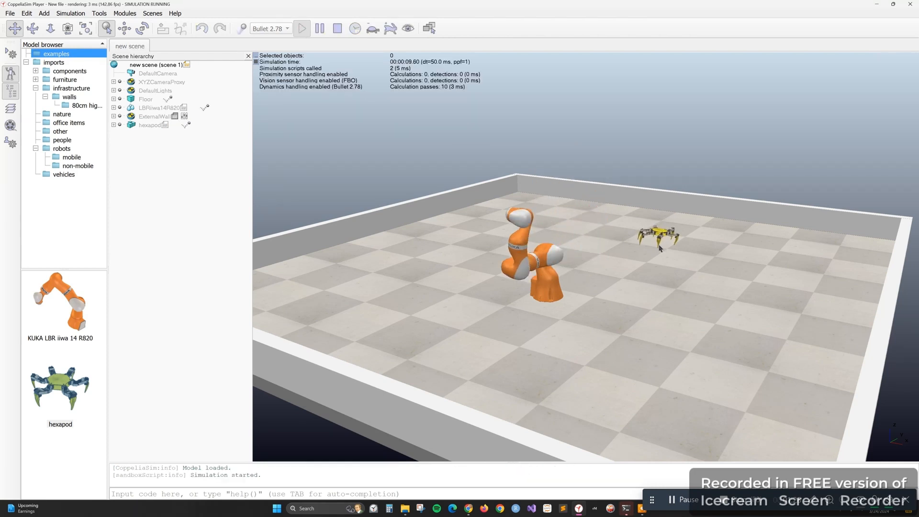
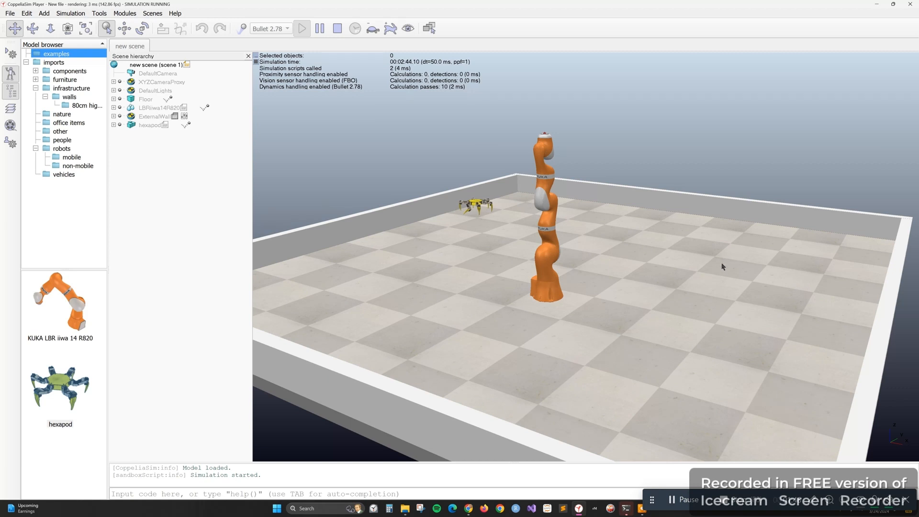
Stop the running simulation and review the user settings for object manipulation and display
click(334, 28)
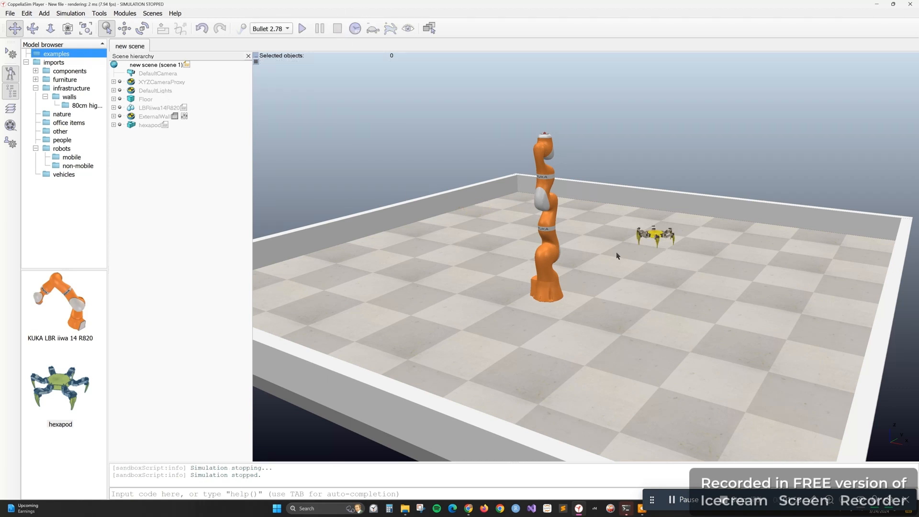
click(11, 144)
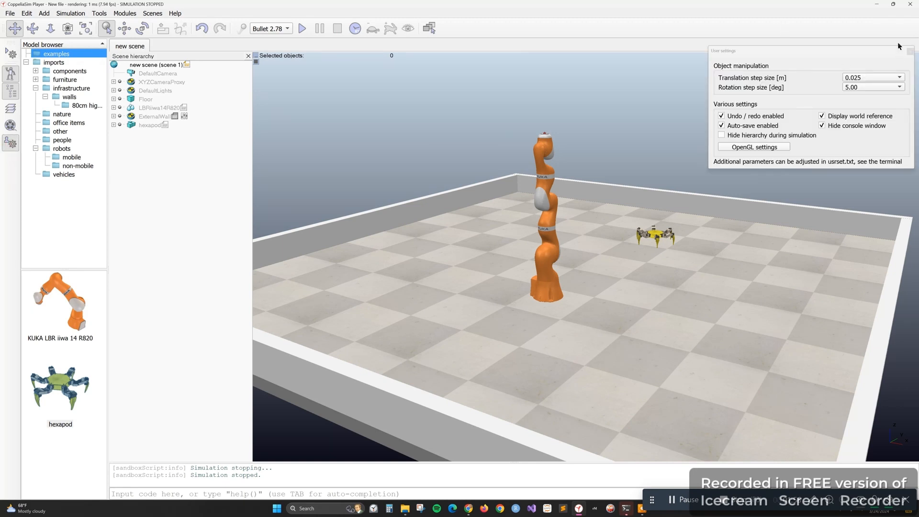
click(910, 51)
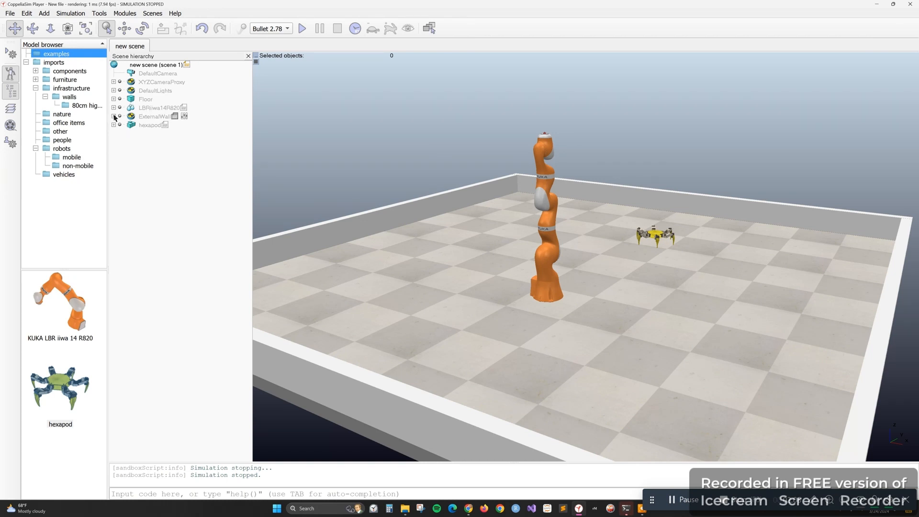
Expand the LBRiiwa14R820 entry in the scene hierarchy and inspect its links and joints one by one
click(140, 109)
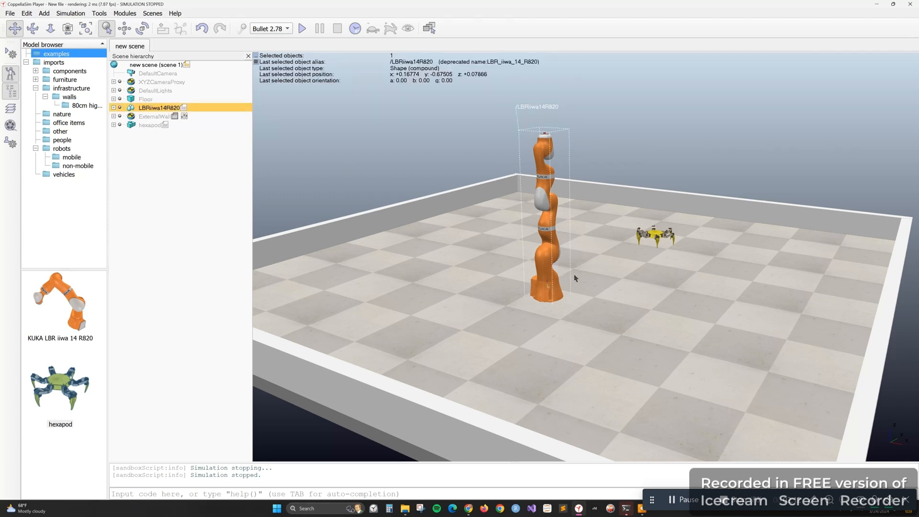
click(113, 108)
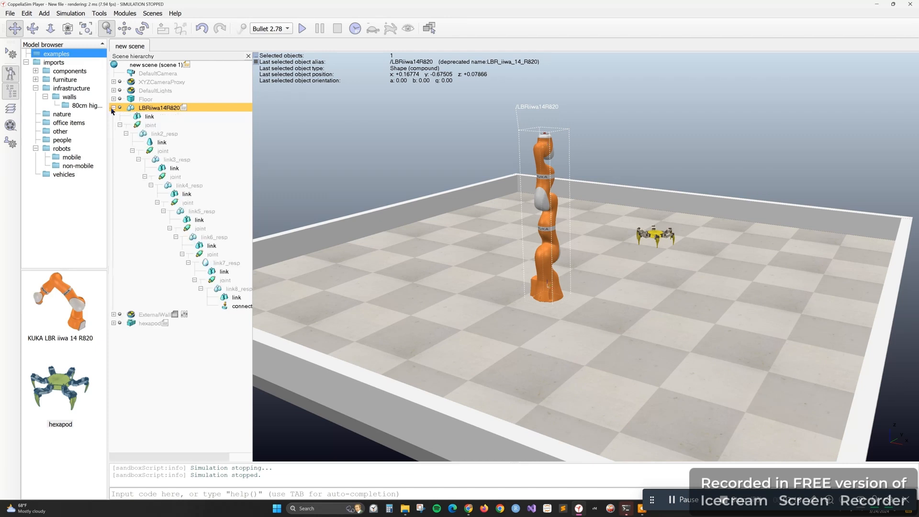
click(150, 116)
click(151, 125)
click(173, 143)
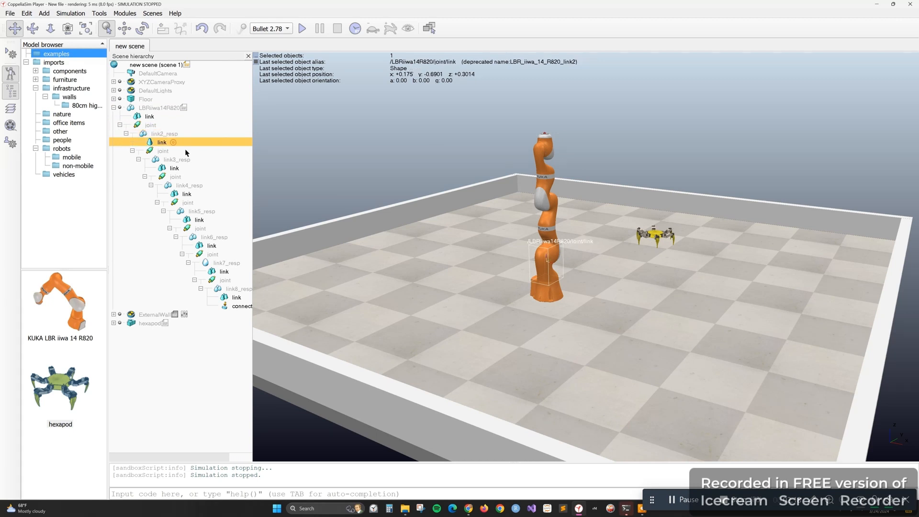
click(189, 159)
click(190, 178)
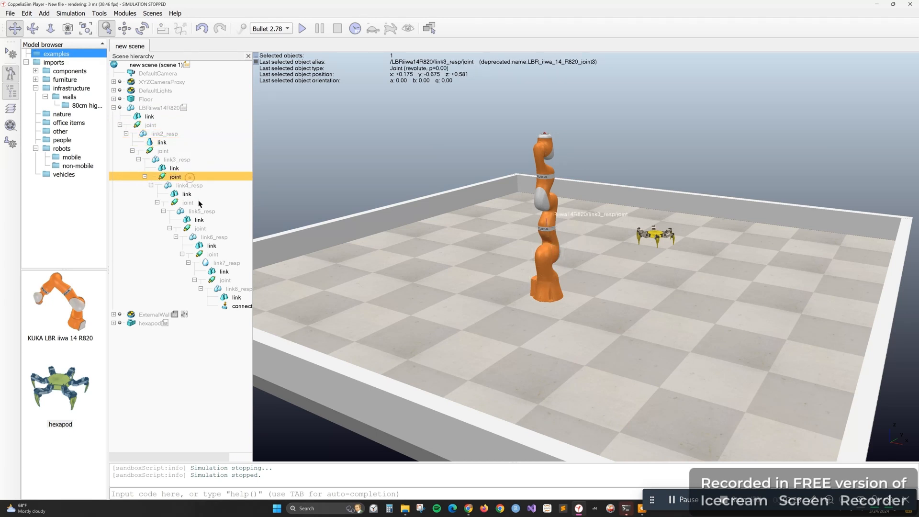
click(199, 203)
click(209, 219)
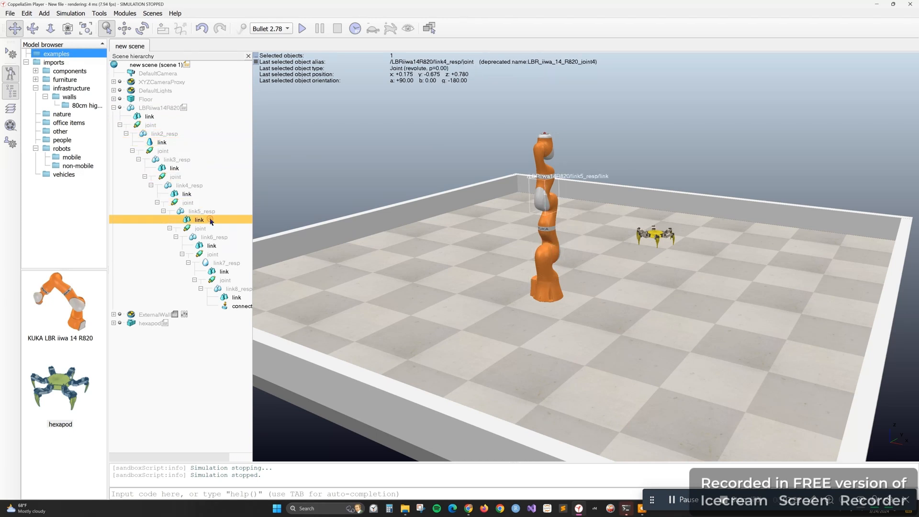
Inspect the shape properties and rigid body dynamic properties of the base link of LBRiiwa14R820
click(163, 108)
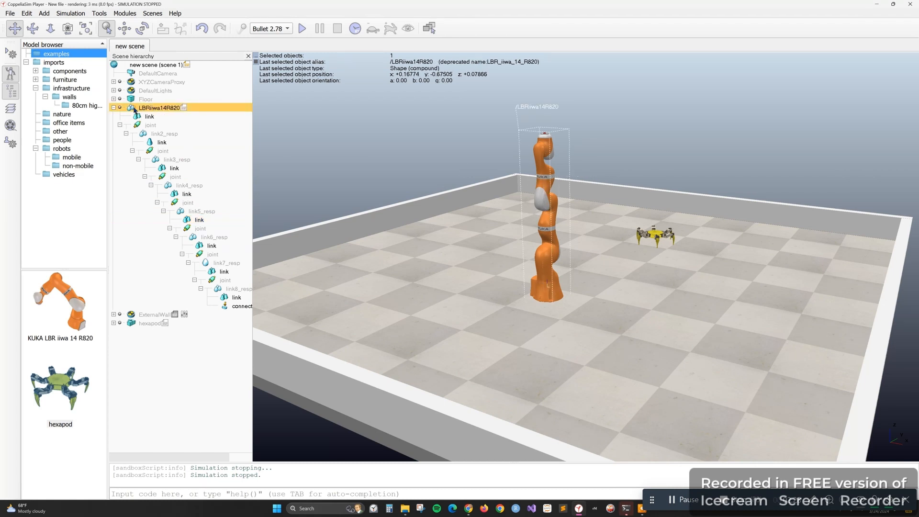
click(139, 118)
double_click(138, 118)
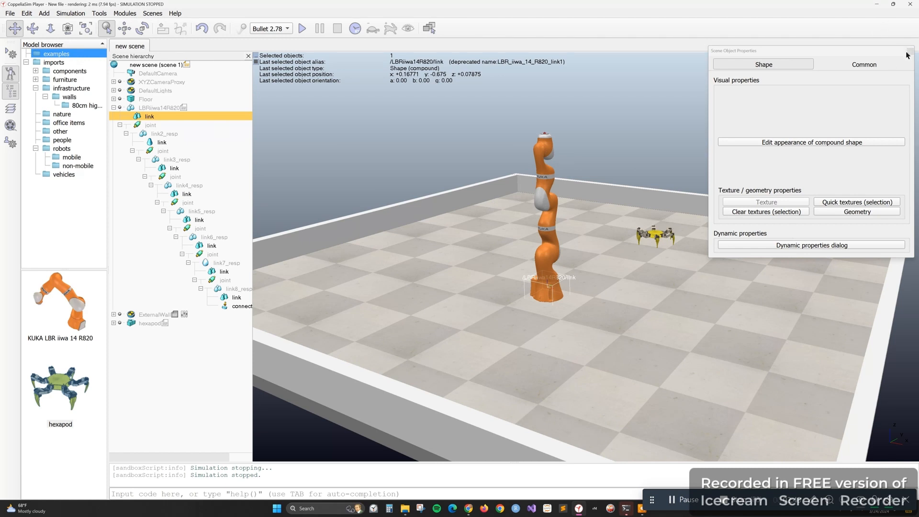
click(795, 246)
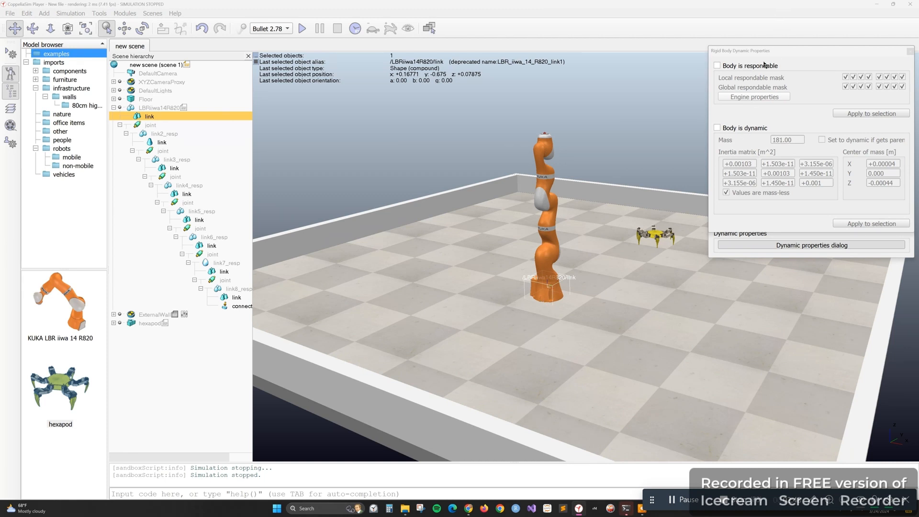
click(910, 52)
click(908, 51)
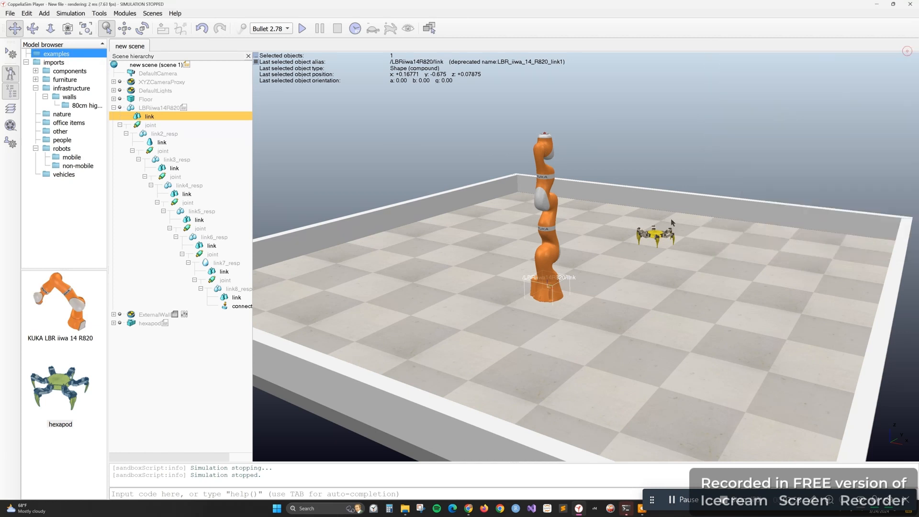
Select the first joint of LBRiiwa14R820 and examine up close where it sits on the robot arm's base
click(140, 125)
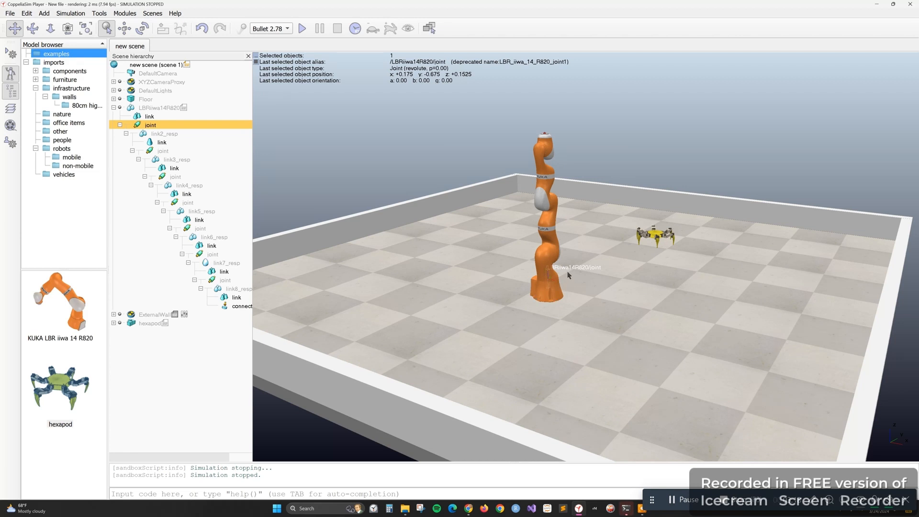
scroll(567, 289, down, 1)
scroll(564, 290, up, 3)
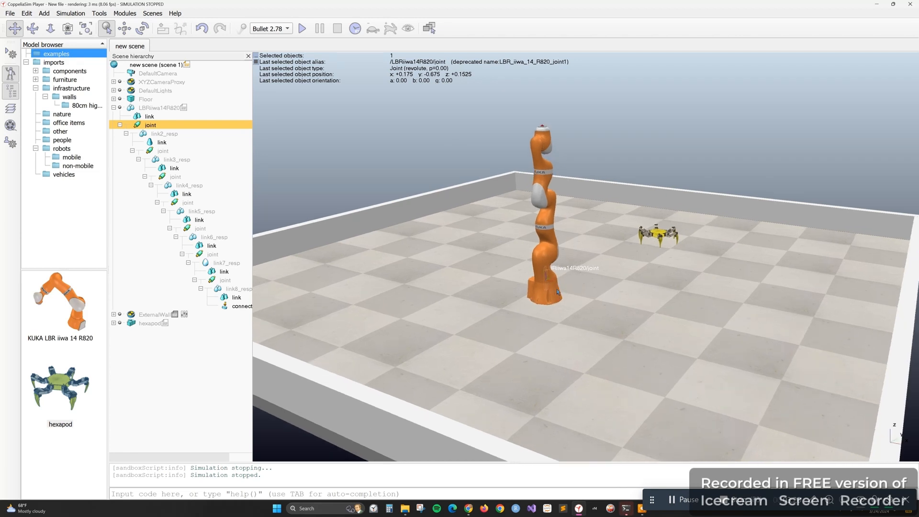
scroll(557, 291, up, 2)
scroll(556, 292, up, 2)
scroll(536, 300, up, 2)
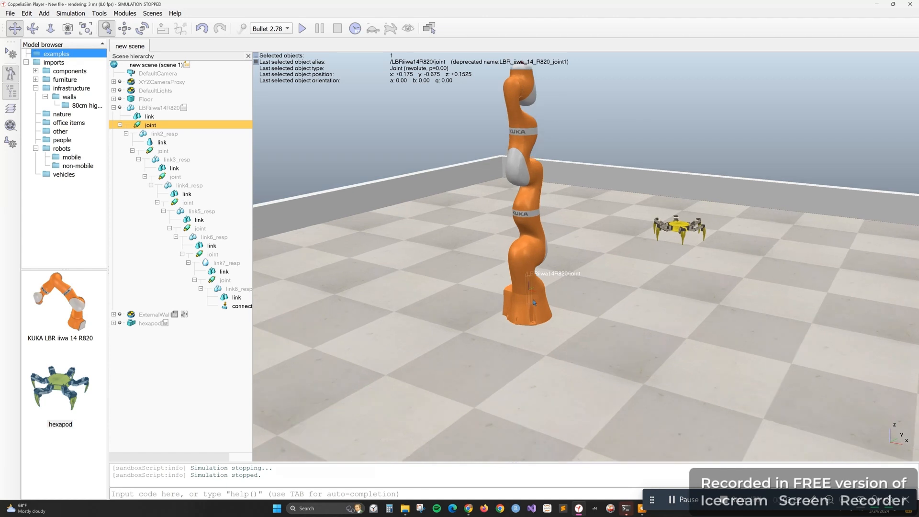
scroll(534, 303, up, 1)
scroll(530, 299, up, 1)
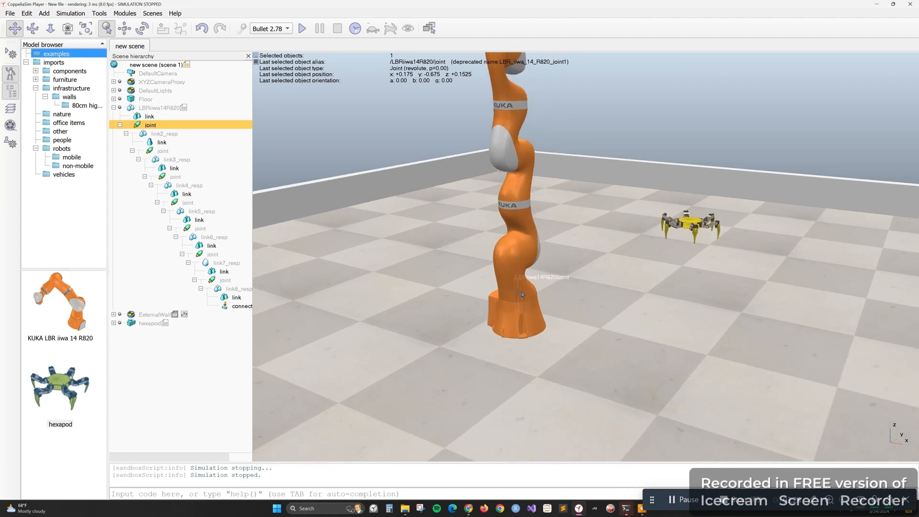
scroll(521, 292, up, 1)
scroll(516, 297, up, 2)
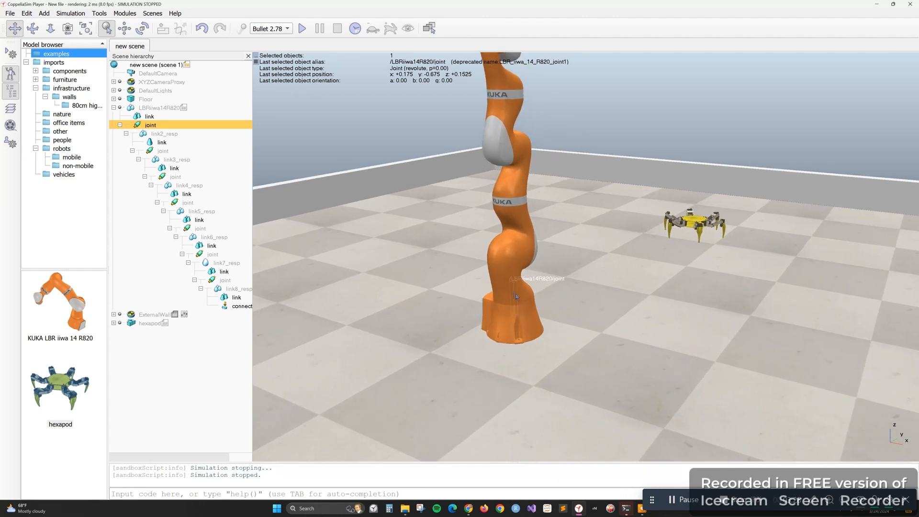
scroll(516, 299, up, 2)
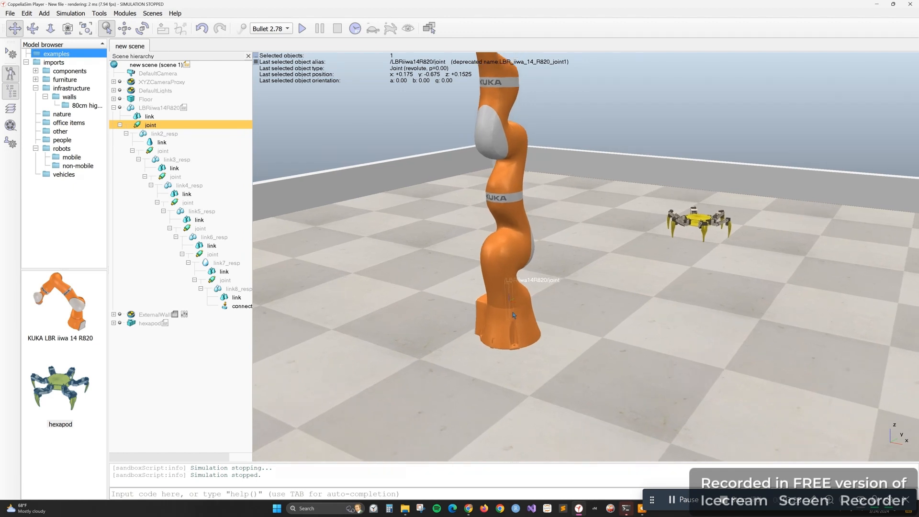
scroll(514, 315, up, 2)
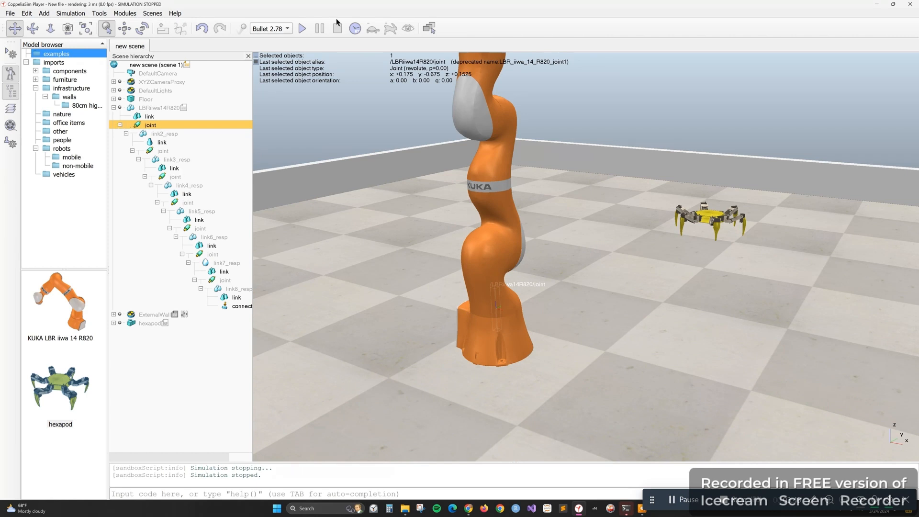
Run and stop the simulation twice, slowing it to a 25 ms time step during the first run
click(302, 28)
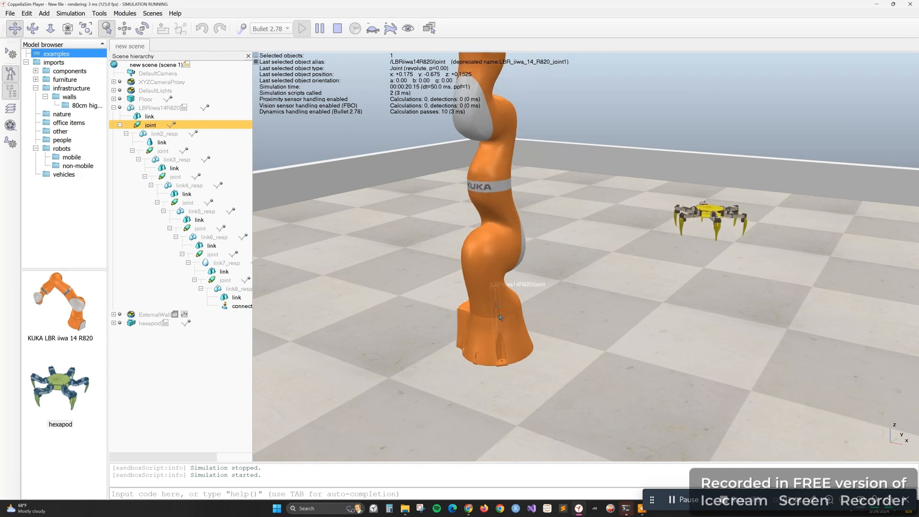
click(372, 30)
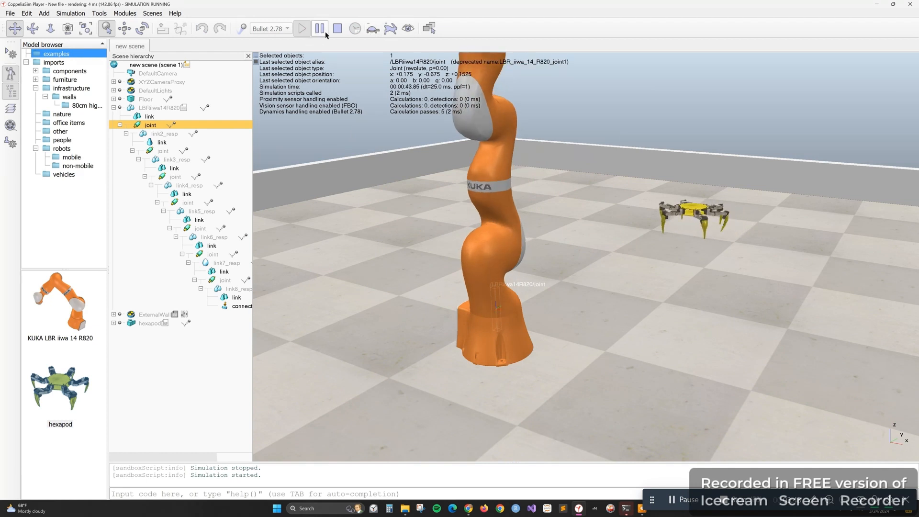
click(338, 30)
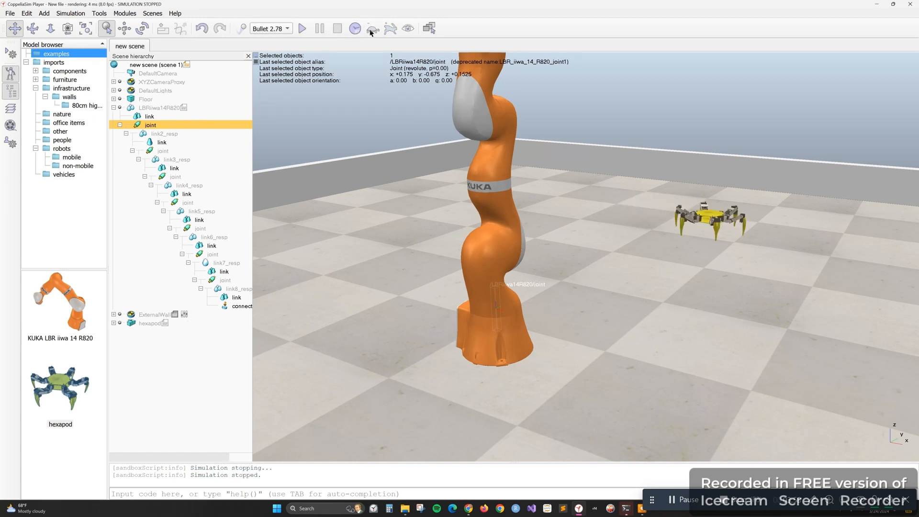
click(303, 29)
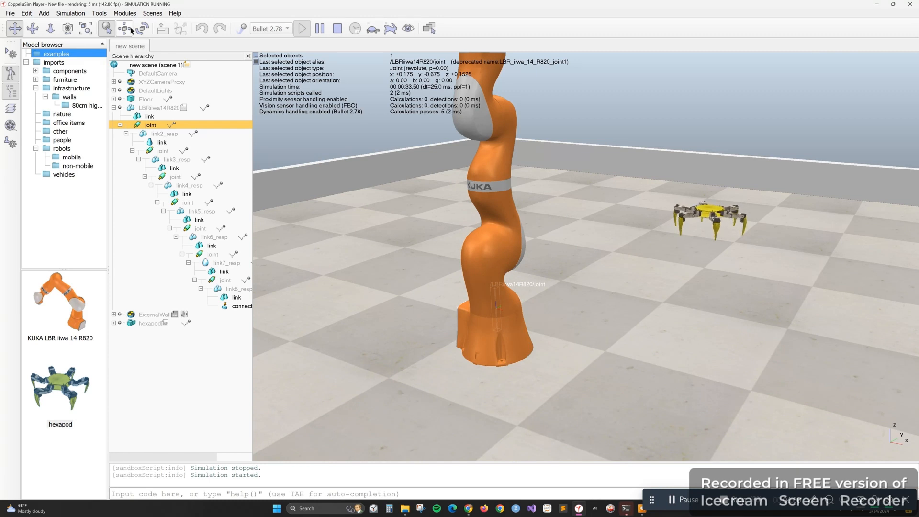
click(334, 29)
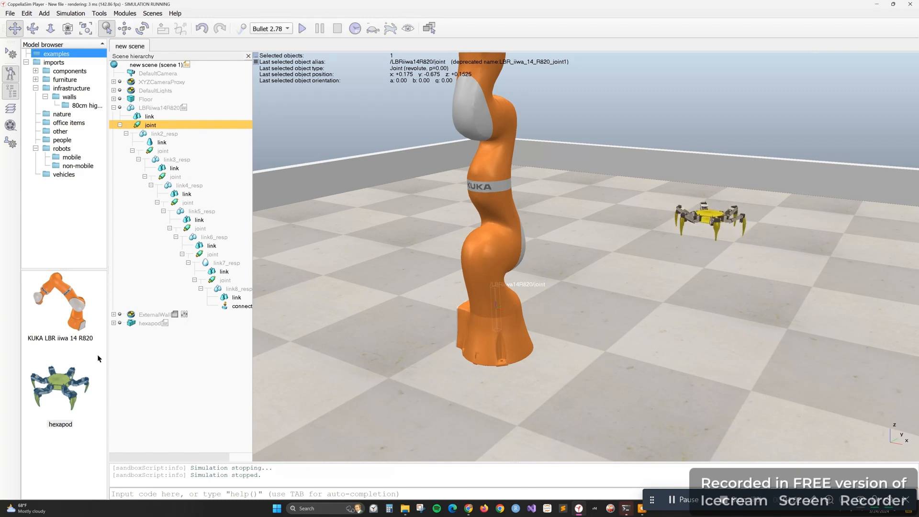
Collapse the LBRiiwa14R820 tree in the scene hierarchy and clear the joint selection
click(118, 125)
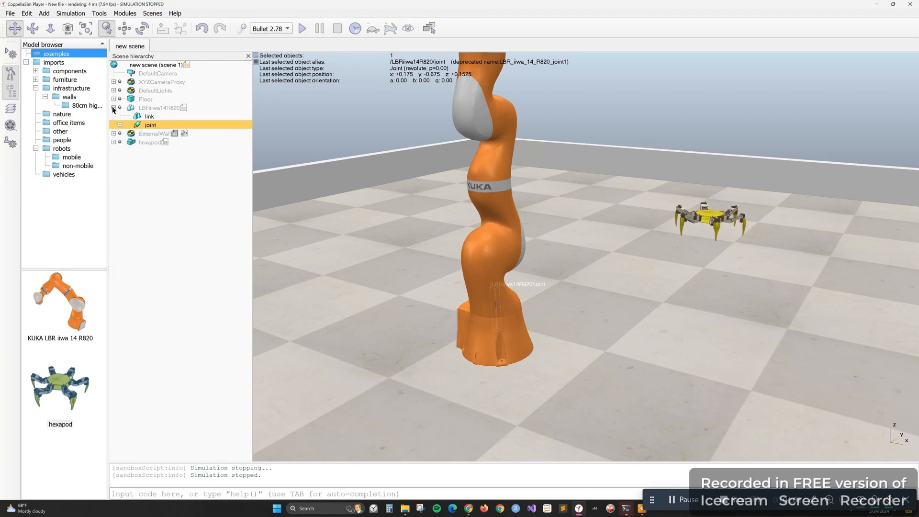
click(113, 107)
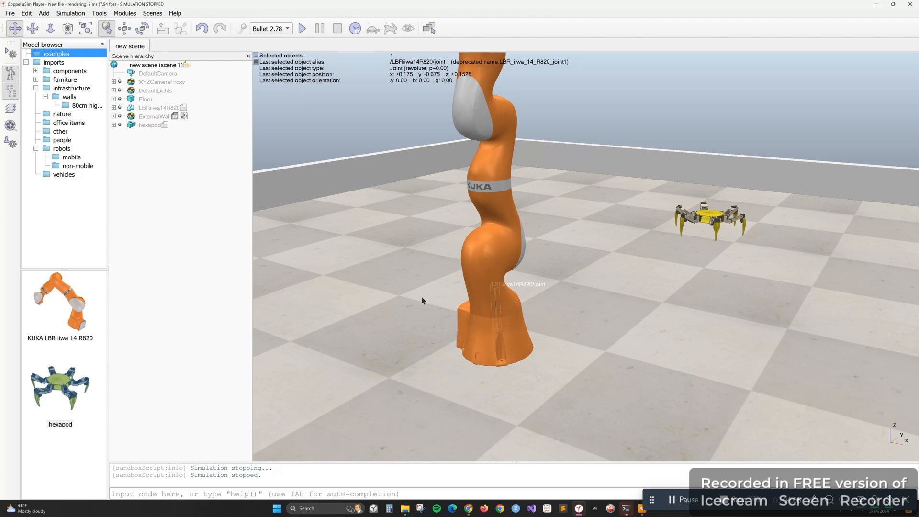
scroll(421, 300, down, 5)
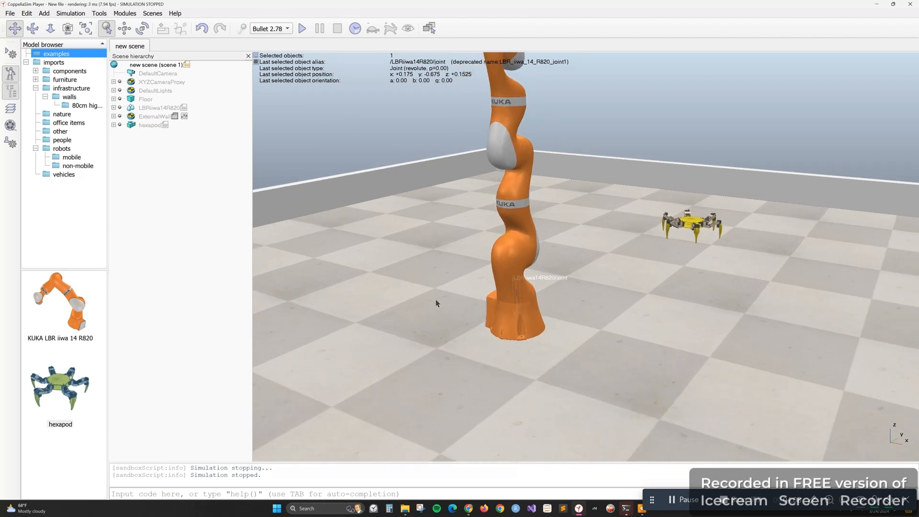
scroll(435, 300, down, 4)
drag(504, 279, 498, 339)
click(611, 371)
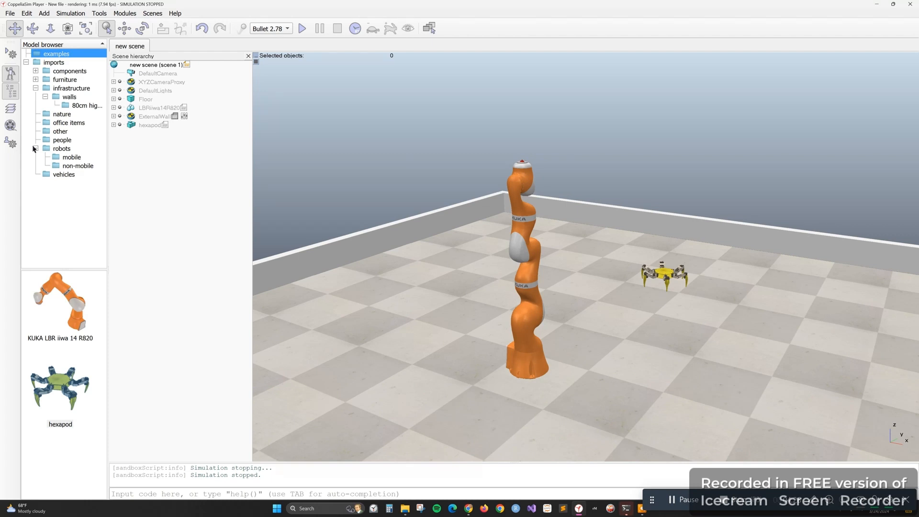
Add the Jaco hand from the imported gripper components to the floor beside the robot arm, at about x -0.6, y -0.63 m
click(44, 96)
click(35, 89)
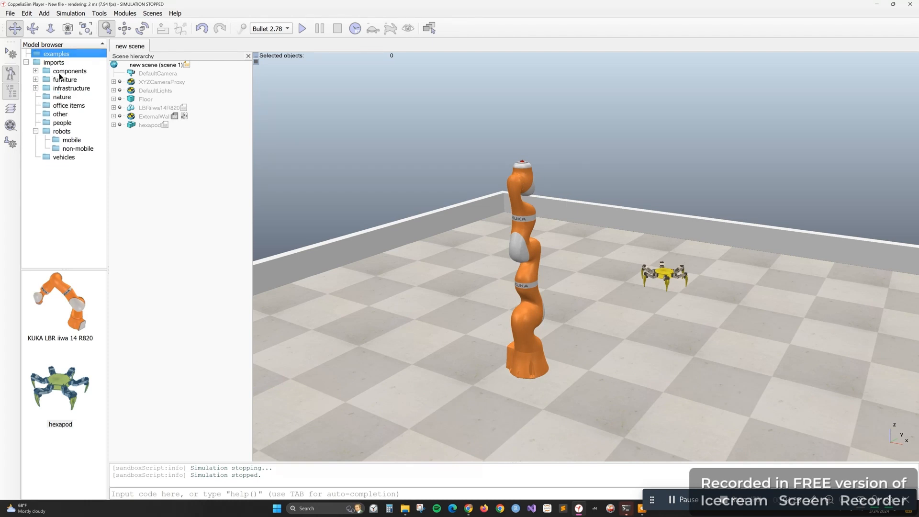
click(35, 70)
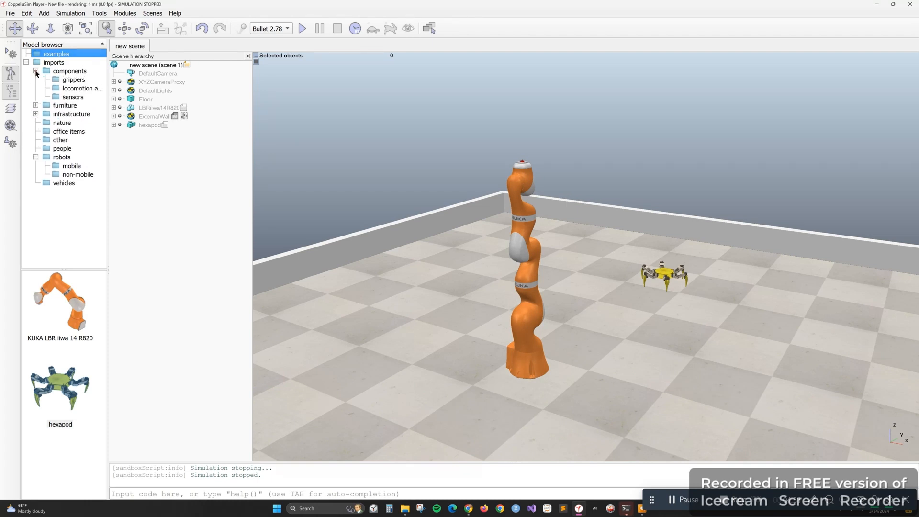
click(67, 81)
click(63, 307)
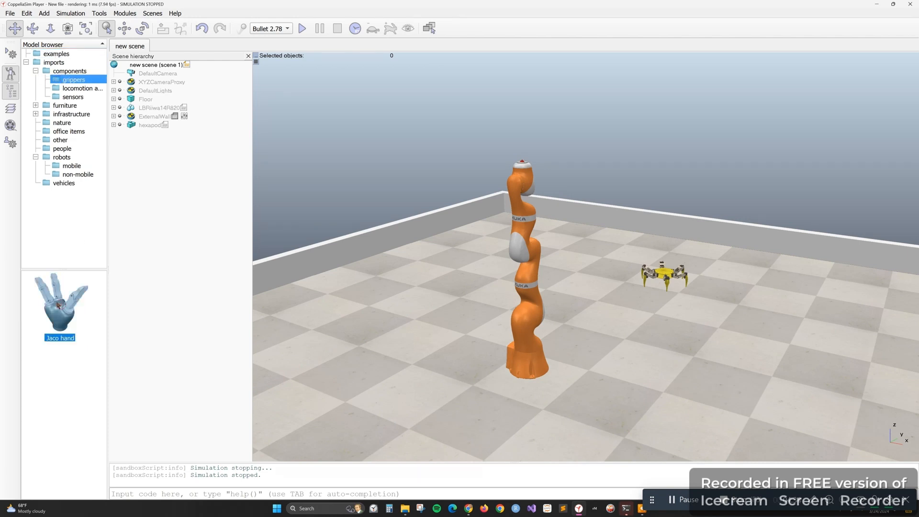
drag(54, 310, 442, 340)
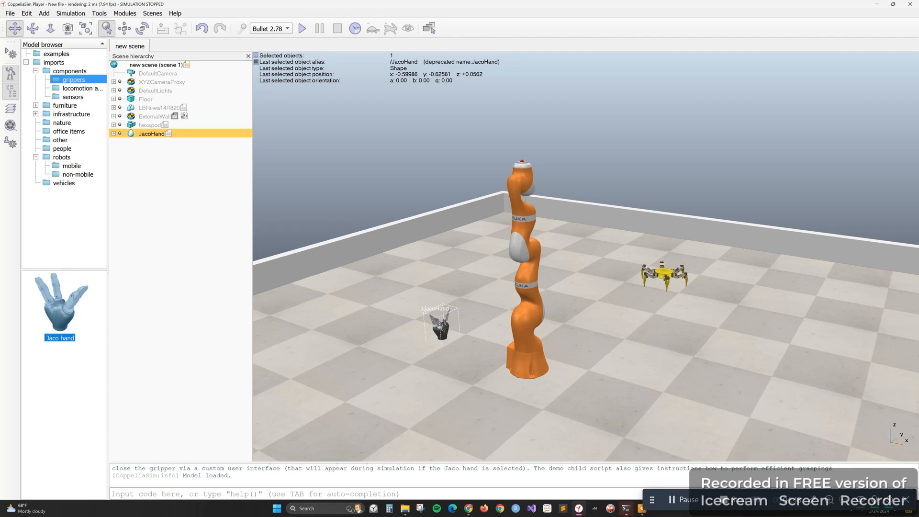
click(446, 330)
right_click(445, 327)
click(446, 324)
click(445, 329)
mouse_move(446, 331)
mouse_down()
mouse_move(518, 262)
mouse_move(539, 216)
mouse_move(453, 319)
mouse_up()
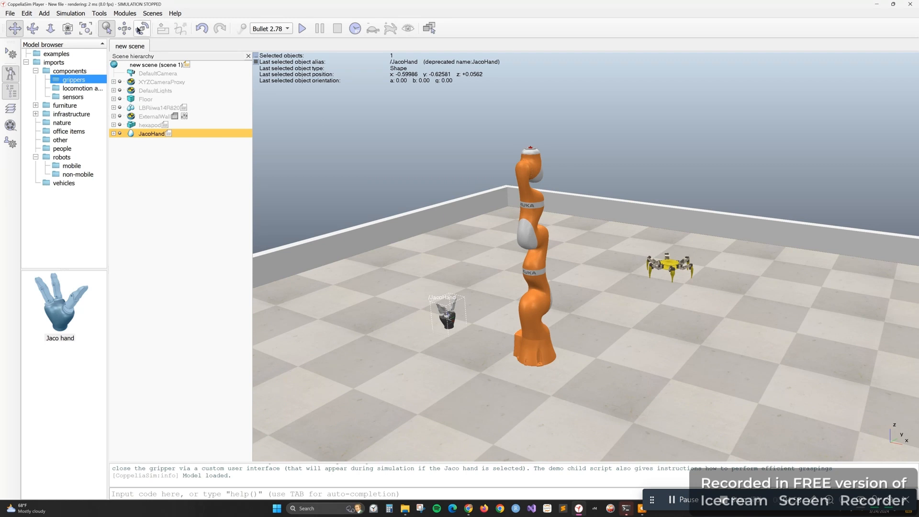
click(124, 29)
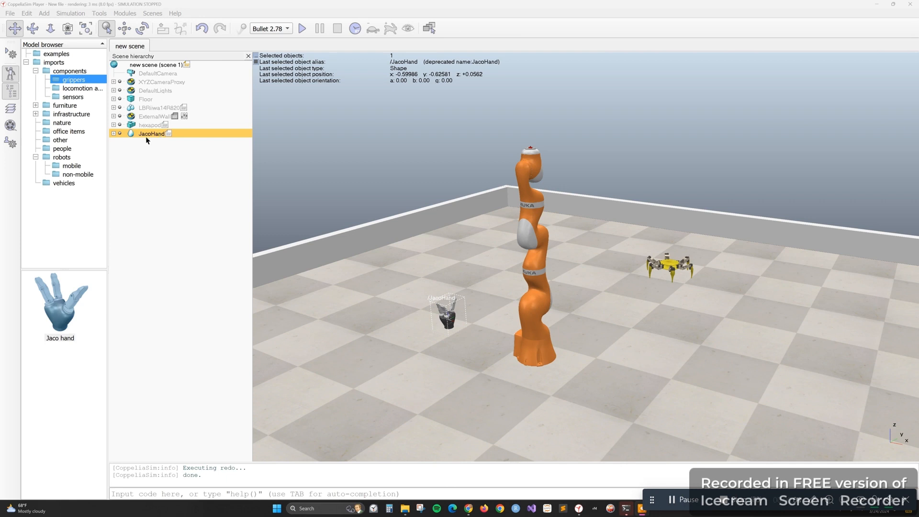
click(163, 145)
Examine the shape and rigid-body dynamic properties of JacoHand
click(141, 134)
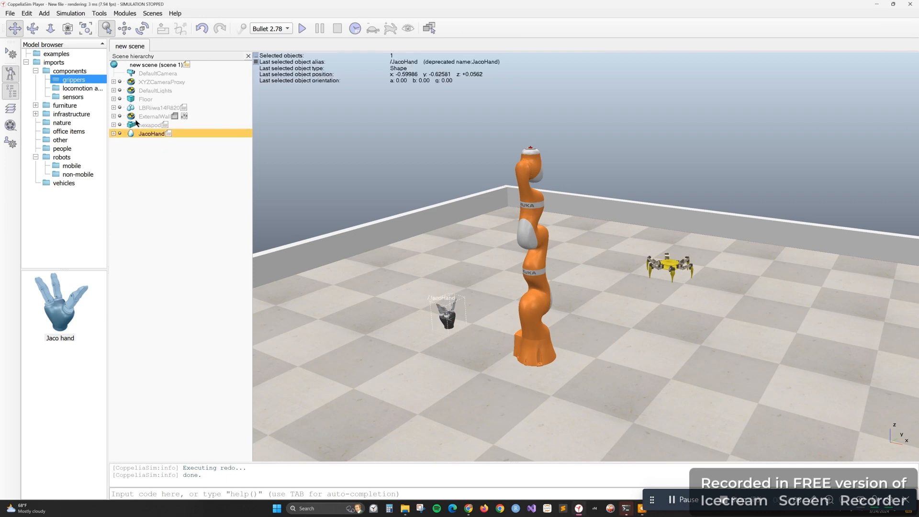
double_click(130, 134)
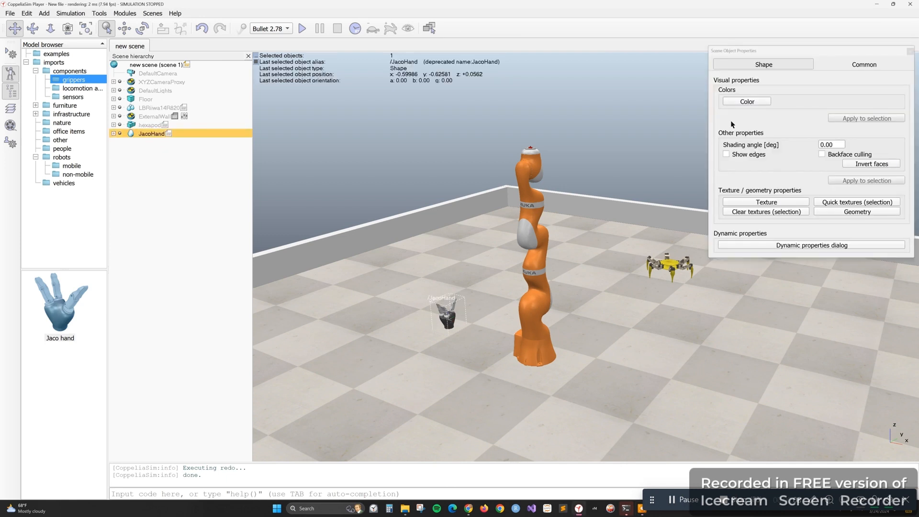
click(817, 247)
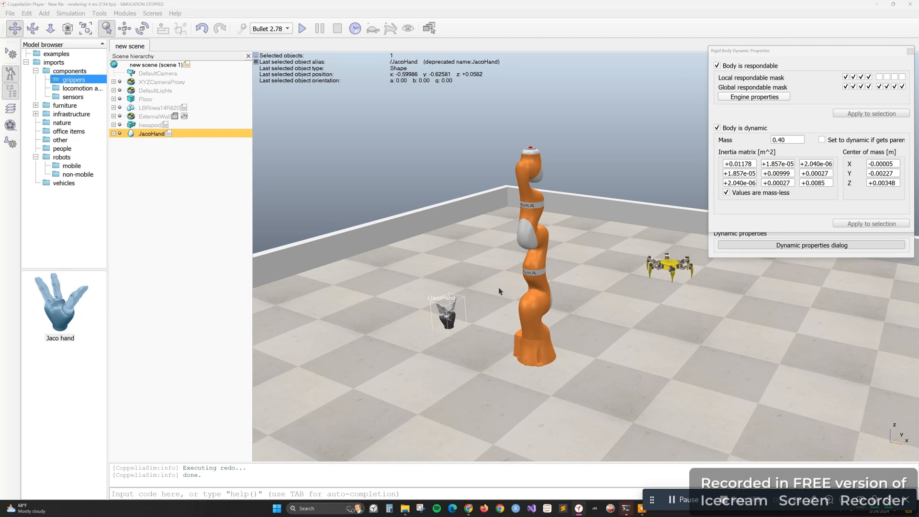
click(910, 51)
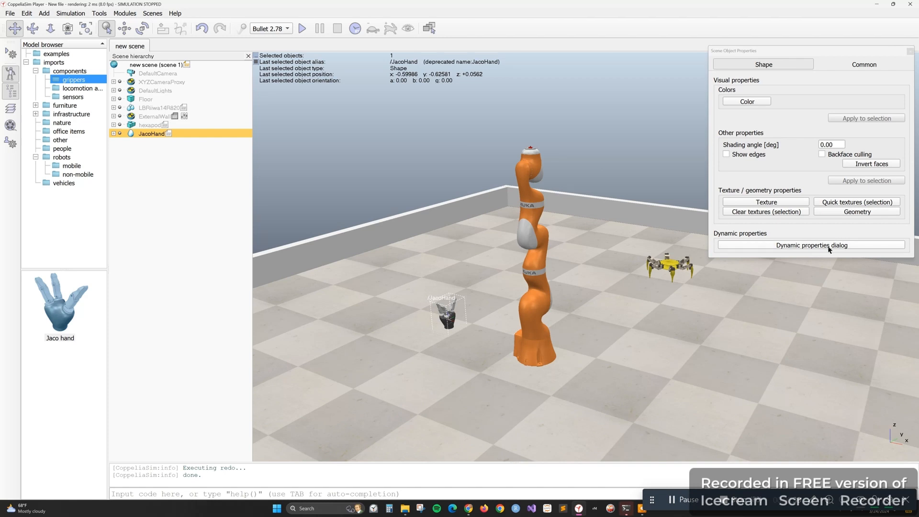
click(910, 51)
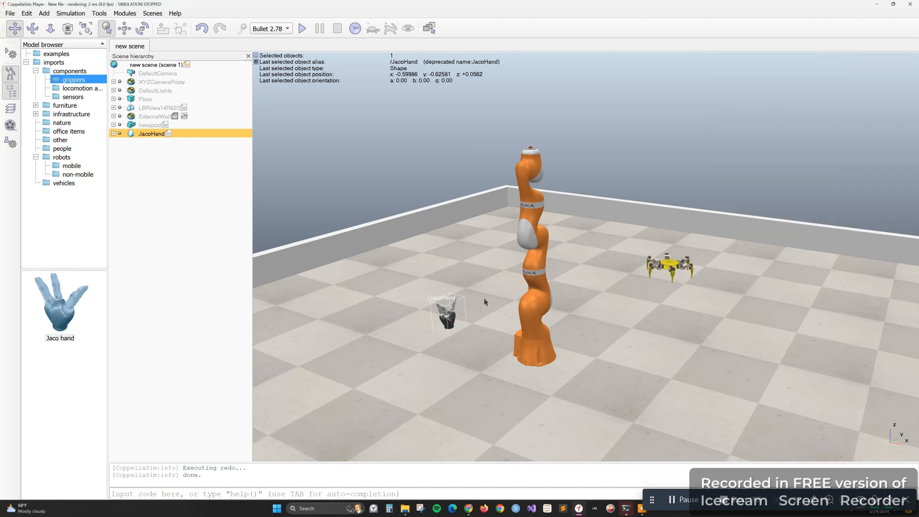
Shift JacoHand in the world X-Y plane onto the robot arm's base, at about x 0.18, y -0.70 m
drag(585, 287, 589, 293)
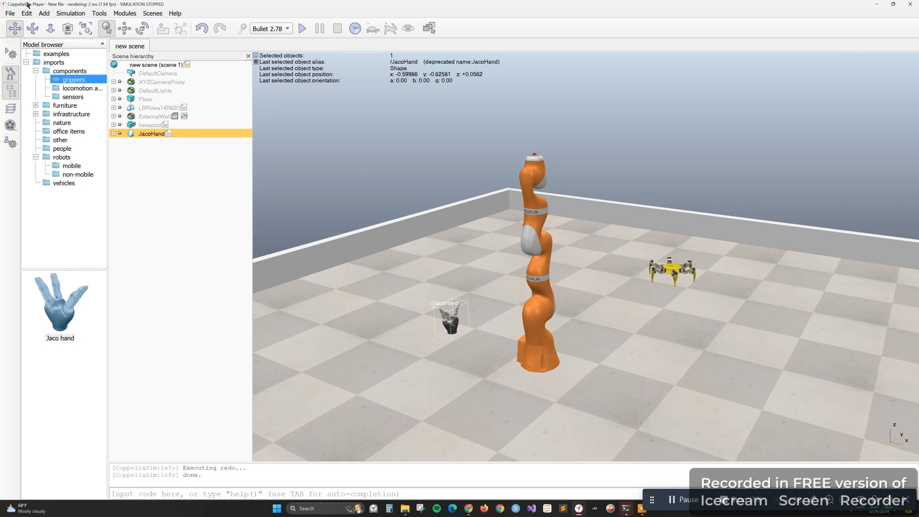
click(124, 29)
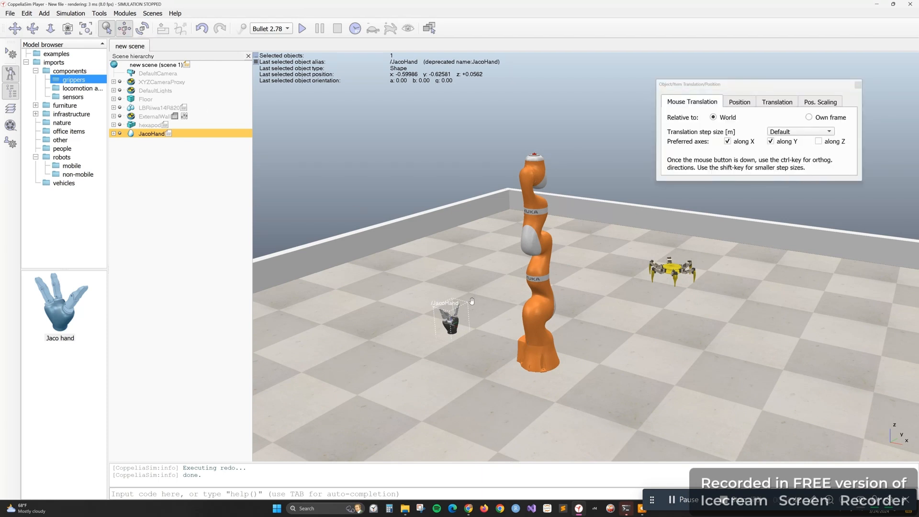
drag(452, 317, 539, 348)
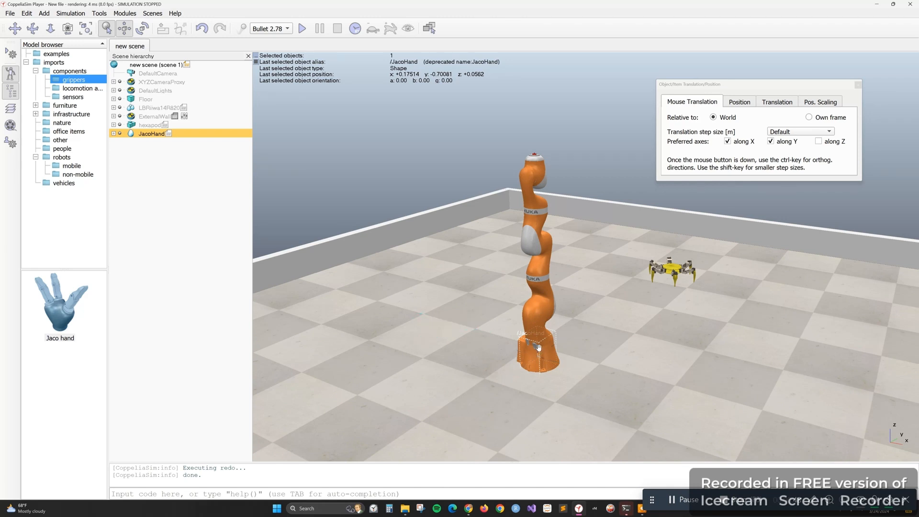
Enable translation along Z and raise JacoHand onto the tip of the robot arm, at about y -0.68, z 1.33 m
click(819, 142)
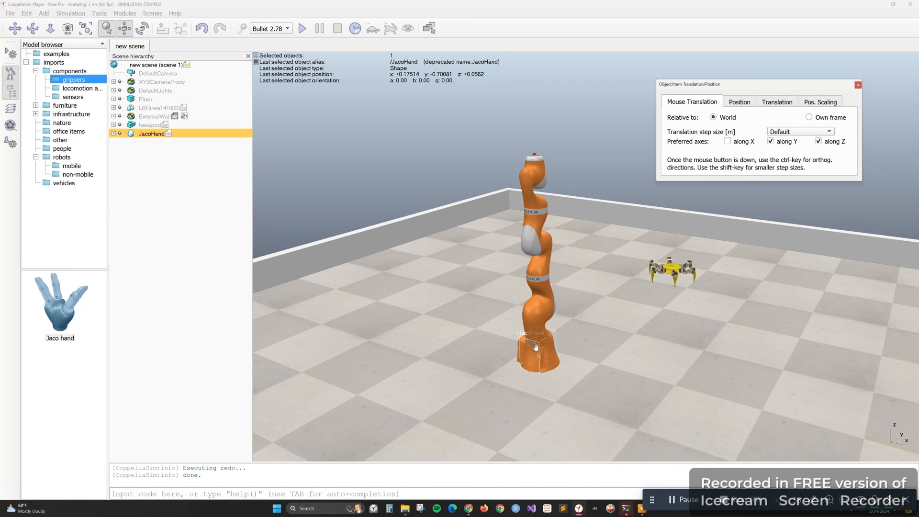
drag(536, 347, 534, 122)
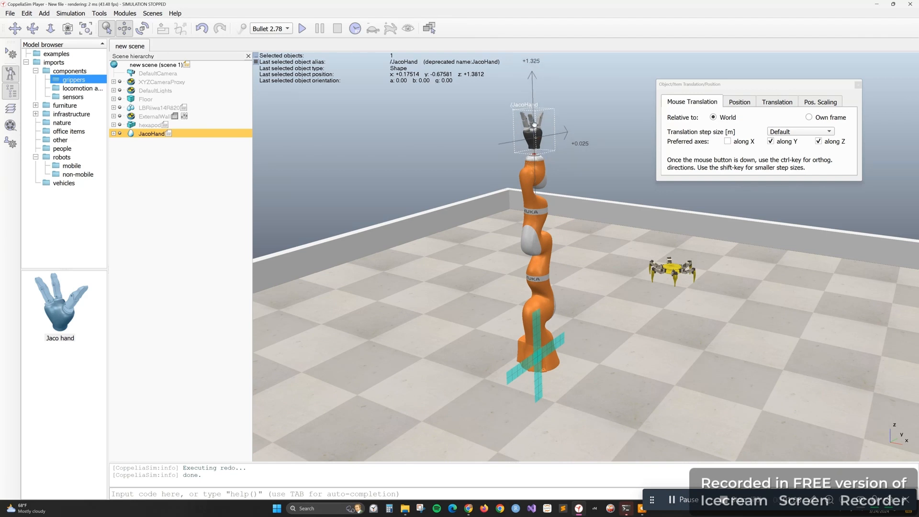
drag(534, 124, 534, 134)
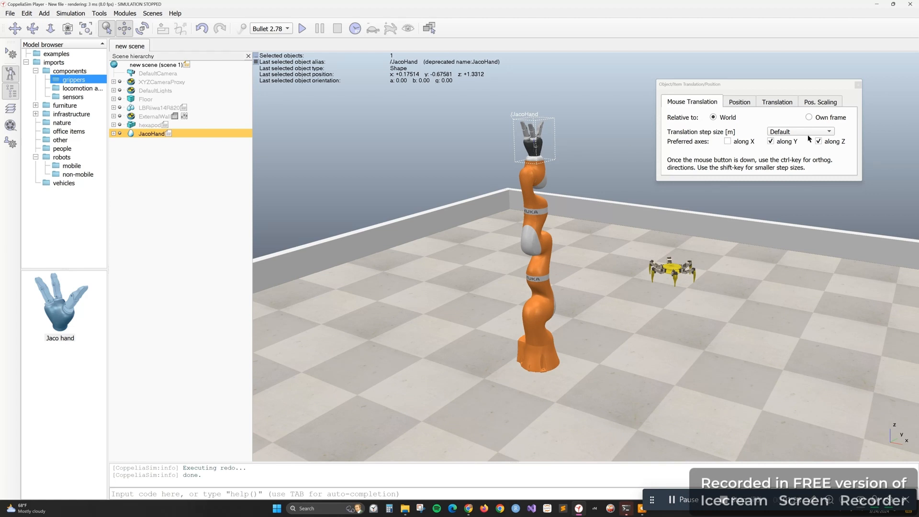
Check the position coordinates of JacoHand relative to its parent frame
click(747, 104)
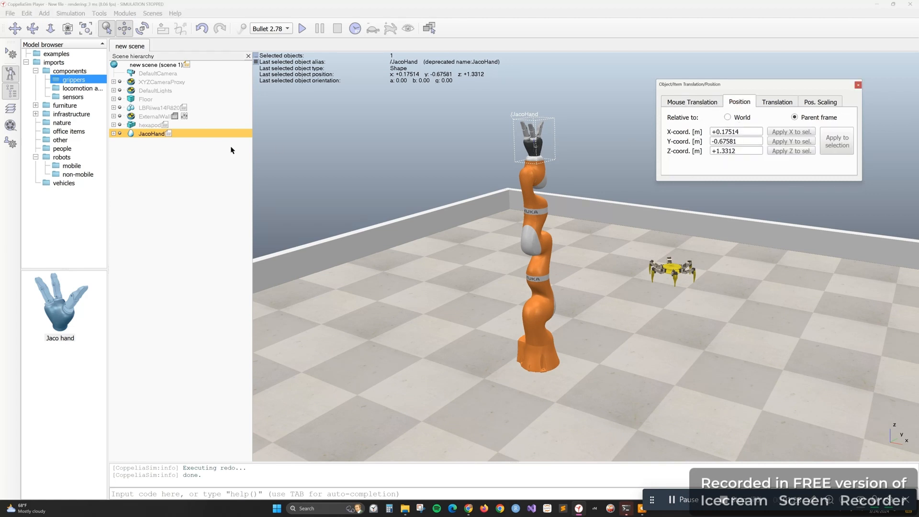
click(750, 132)
click(857, 85)
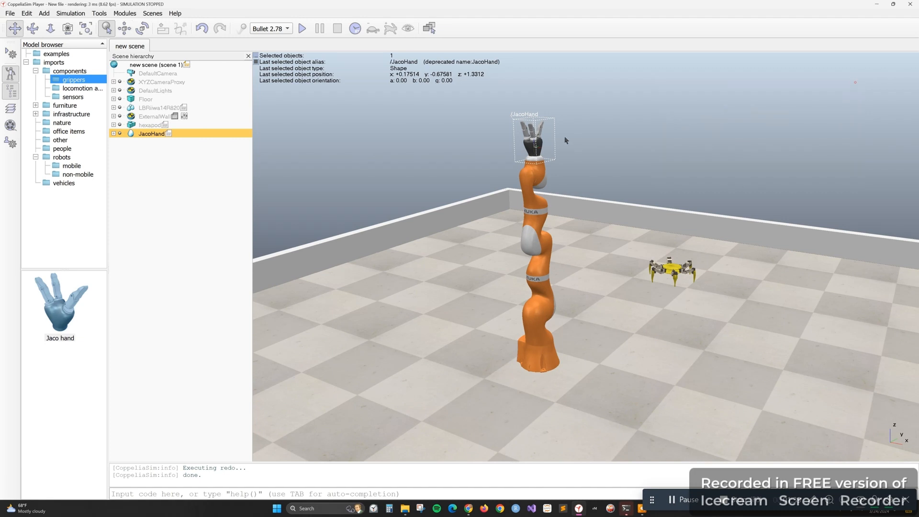
Make JacoHand a direct child of LBRiiwa14R820 in the scene hierarchy
click(535, 205)
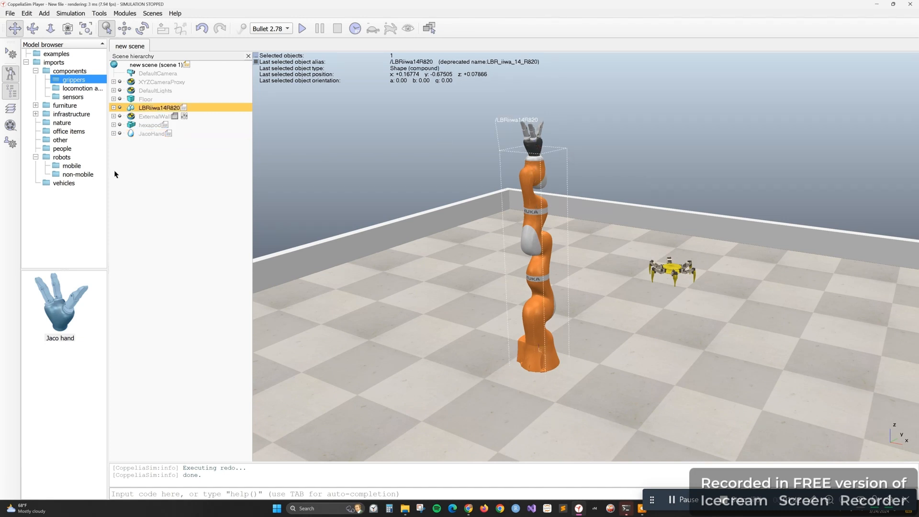
click(147, 134)
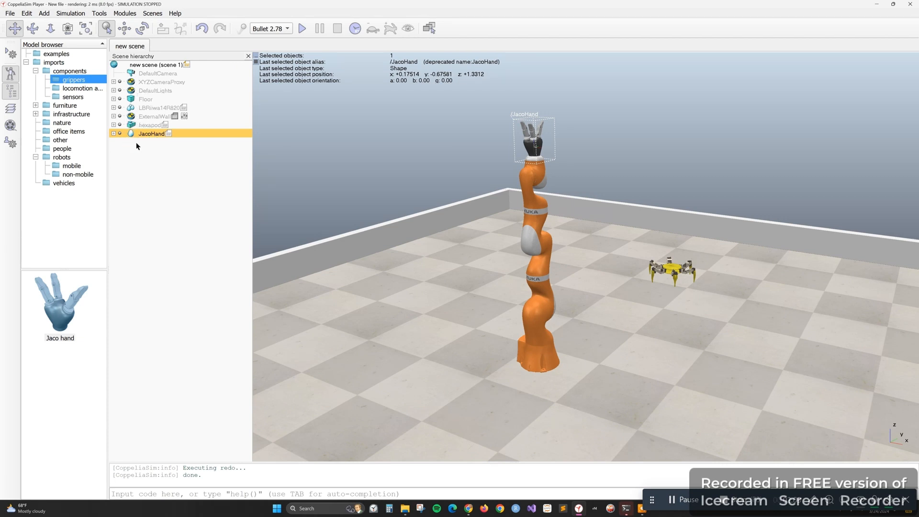
drag(131, 136, 125, 108)
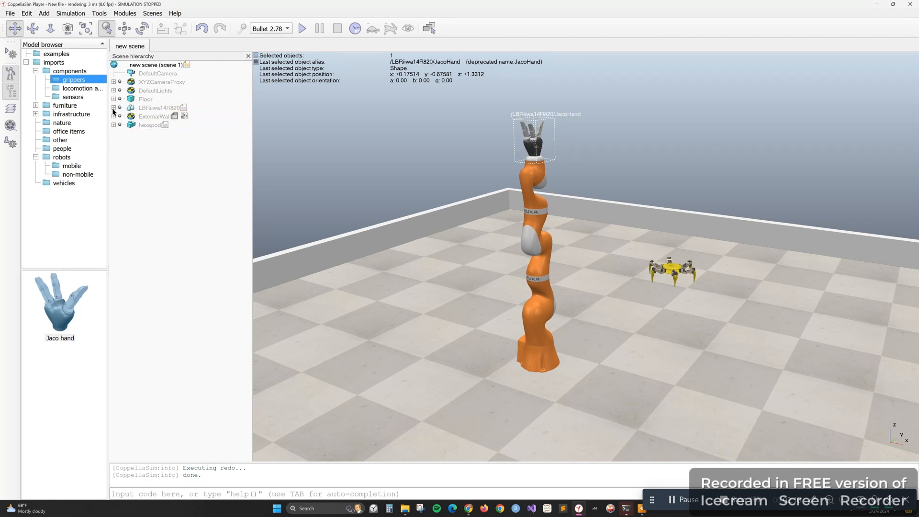
Reparent JacoHand to the connection object at the end of the LBRiiwa14R820 link chain and collapse the tree
click(114, 108)
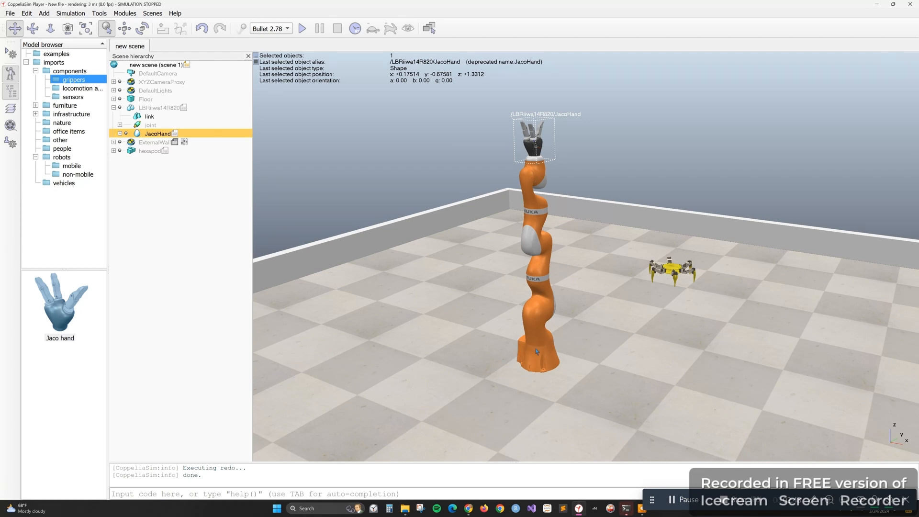
click(119, 125)
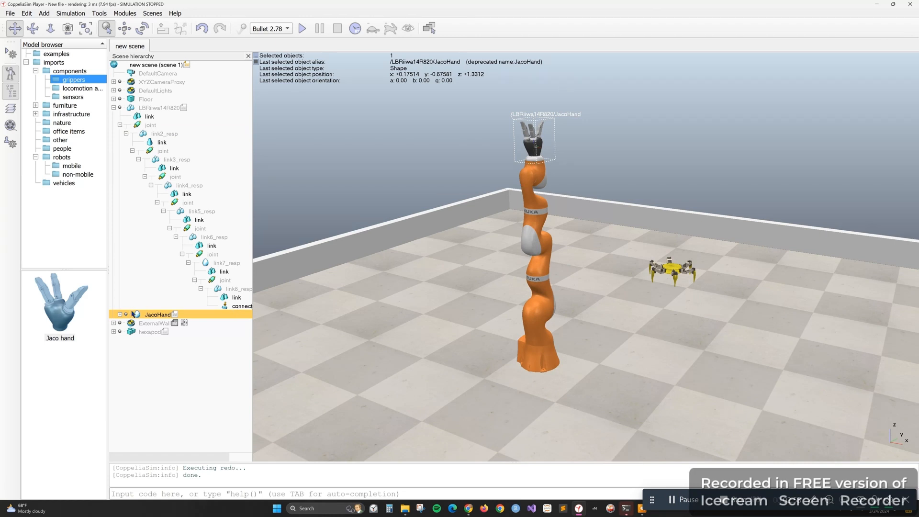
drag(138, 317, 235, 311)
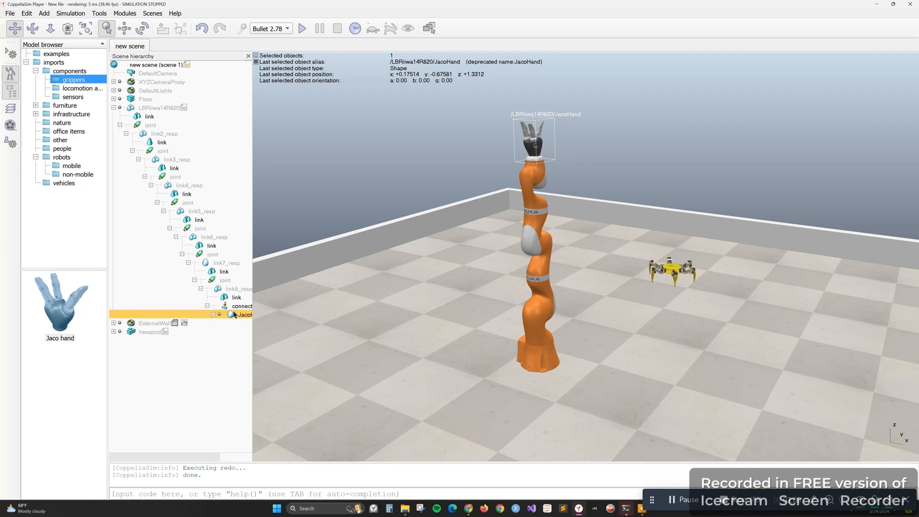
click(114, 108)
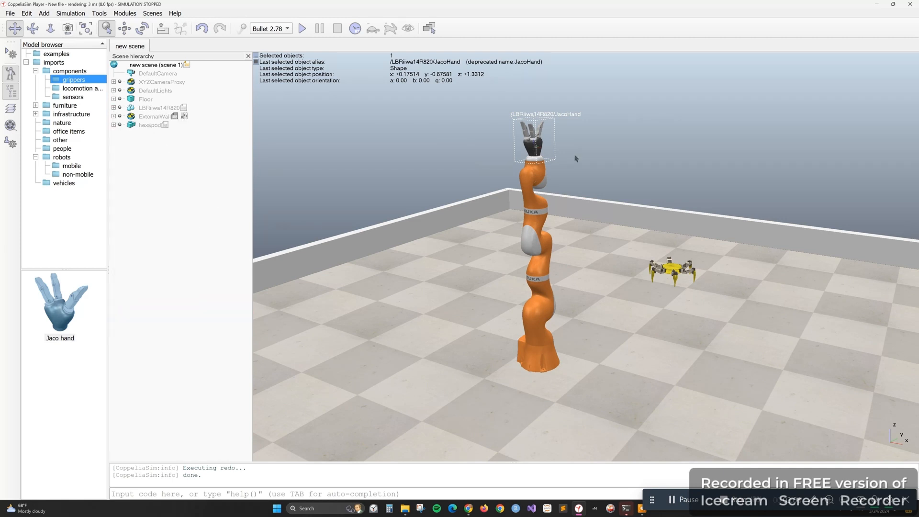
Find JacoHand in the LBRiiwa14R820 tree and review its rigid-body dynamic and common object properties
click(543, 176)
click(532, 141)
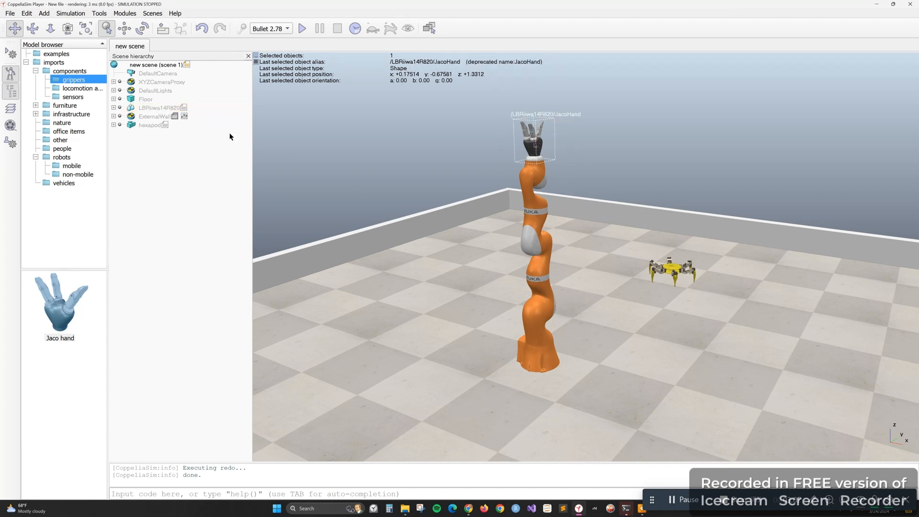
click(114, 108)
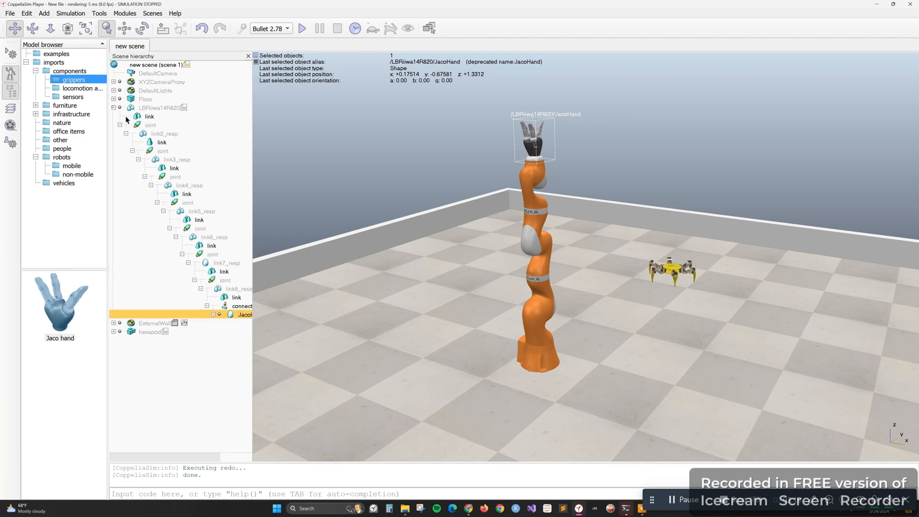
double_click(231, 315)
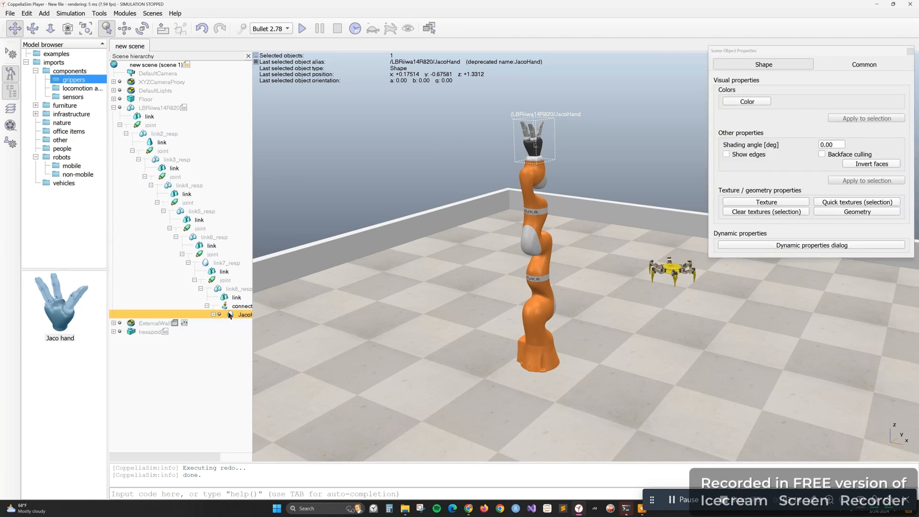
click(846, 246)
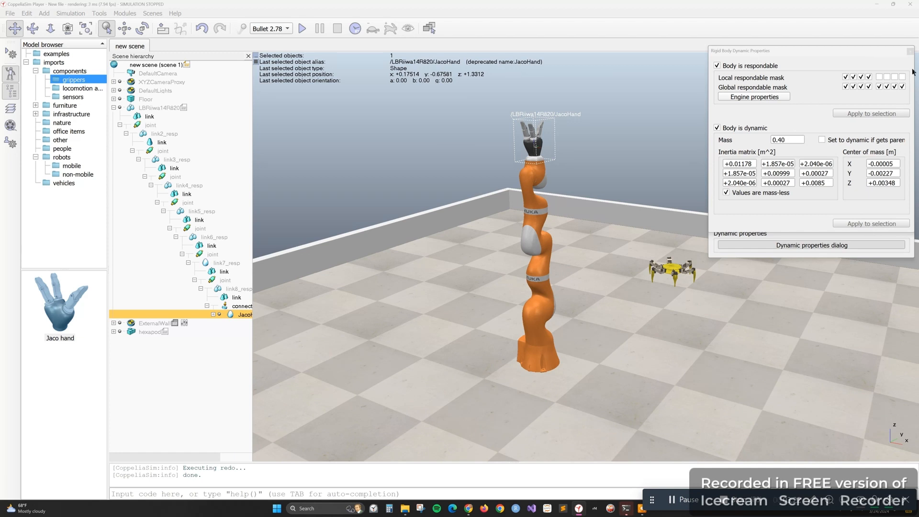
click(910, 51)
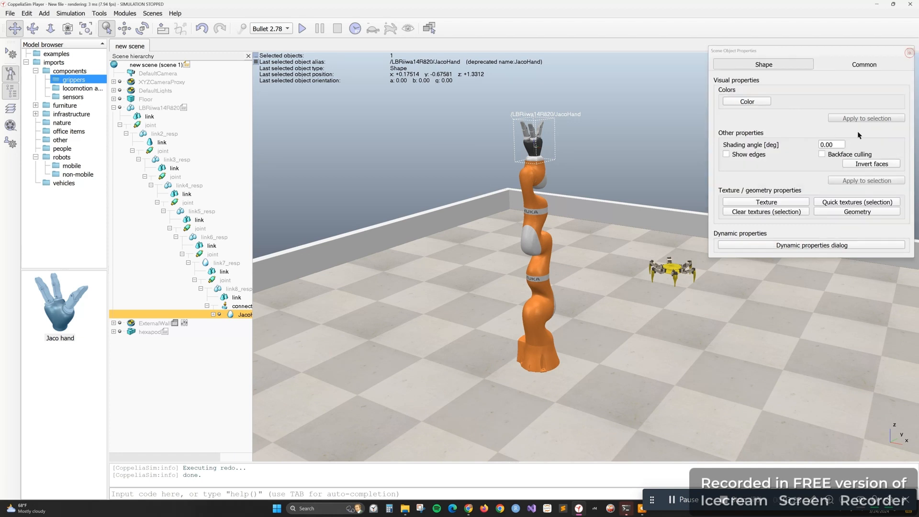
click(850, 65)
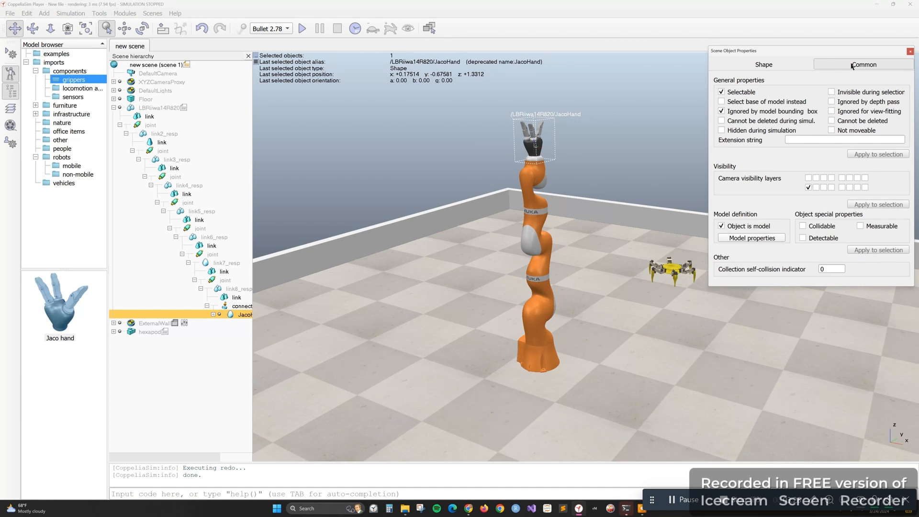
click(910, 52)
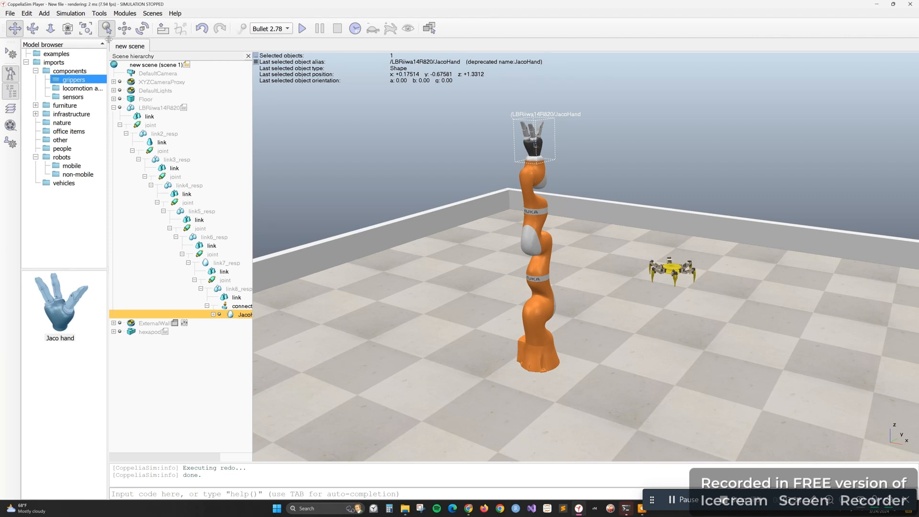
Compare JacoHand's position in the world and parent frames, and review the translation and position scaling options
click(124, 28)
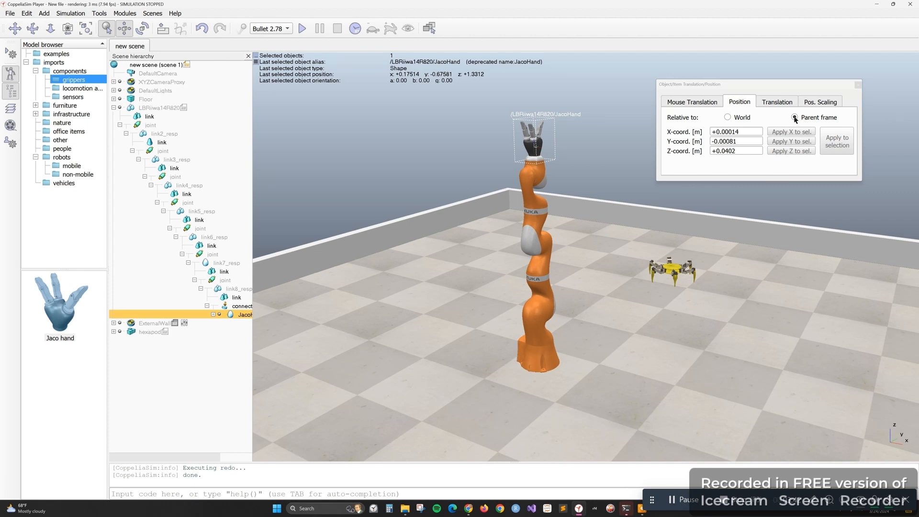
click(727, 118)
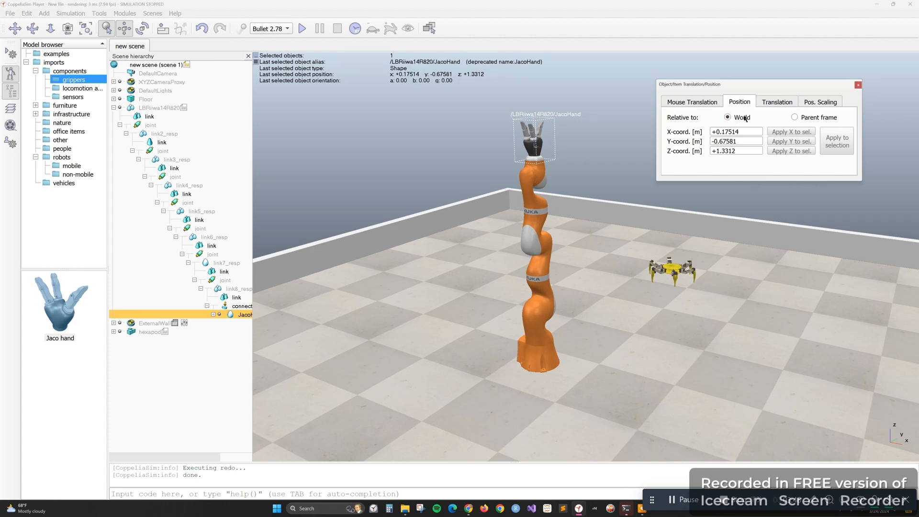
click(794, 118)
click(781, 103)
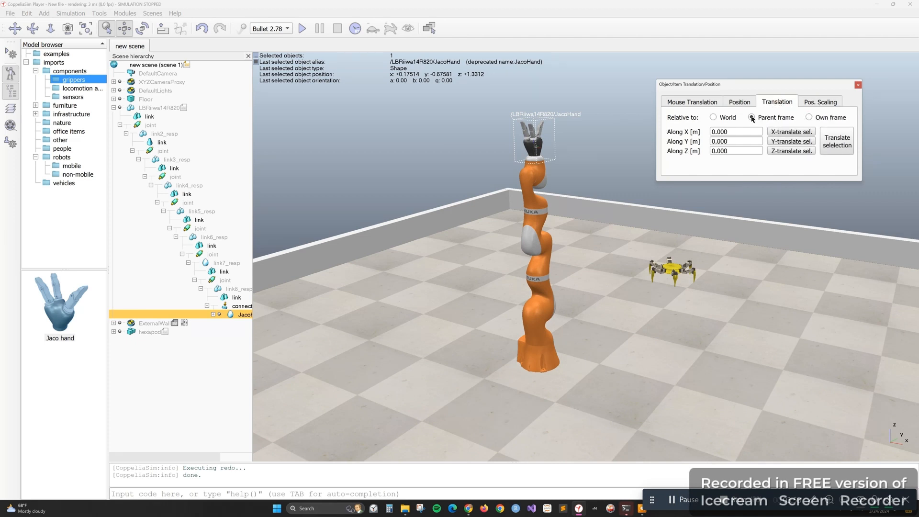
click(816, 103)
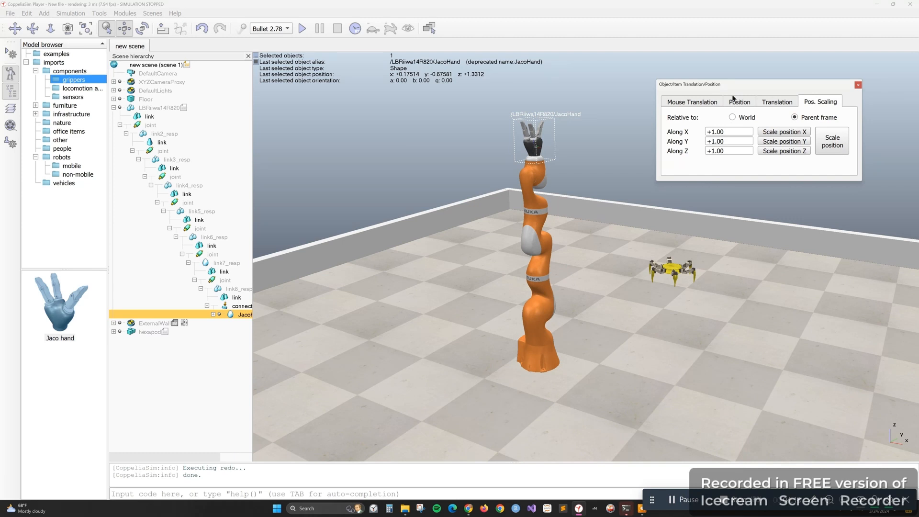
click(688, 105)
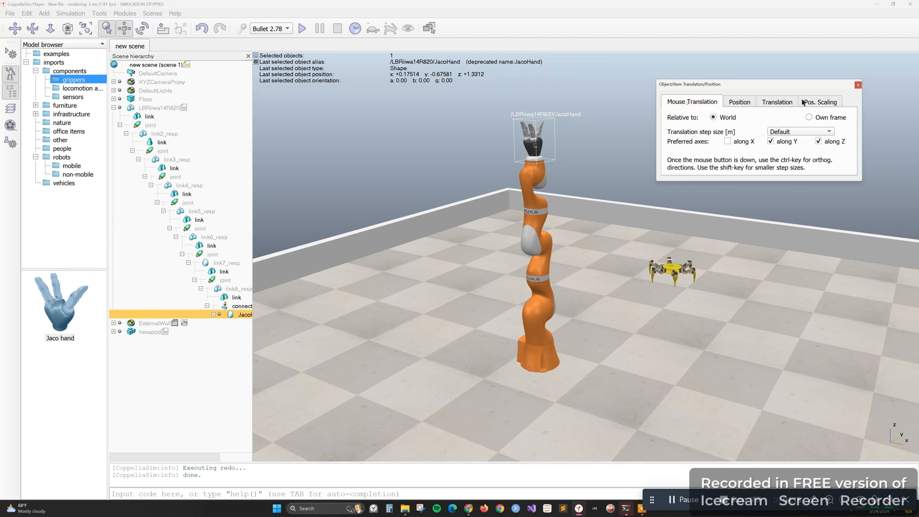
click(858, 85)
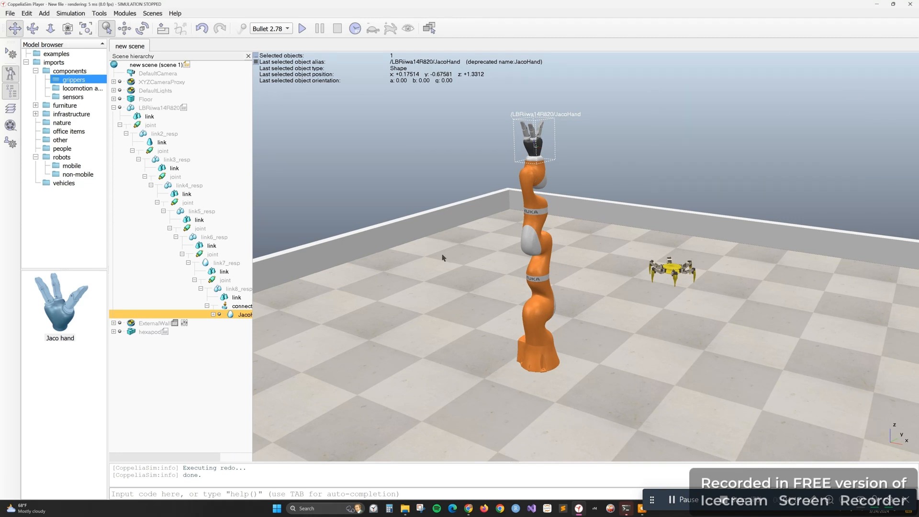
Clear the JacoHand selection and collapse the LBRiiwa14R820 tree in the scene hierarchy
click(443, 258)
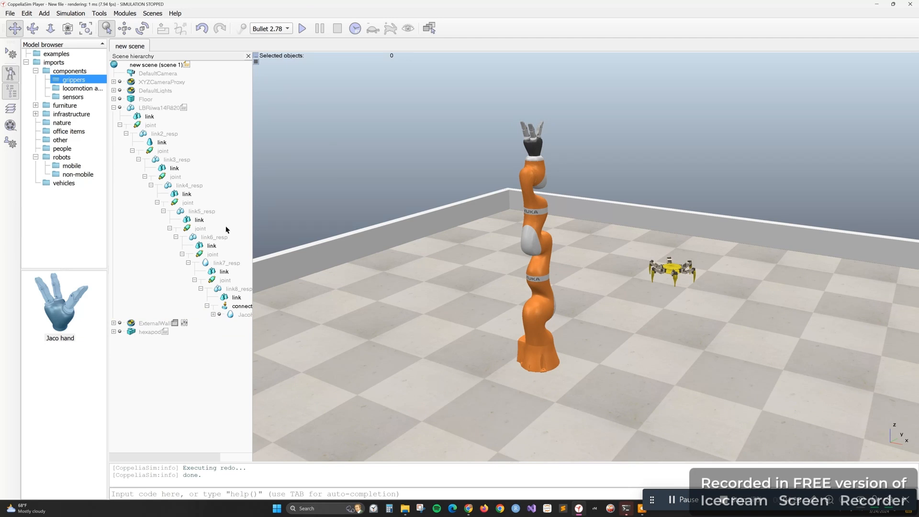
click(115, 107)
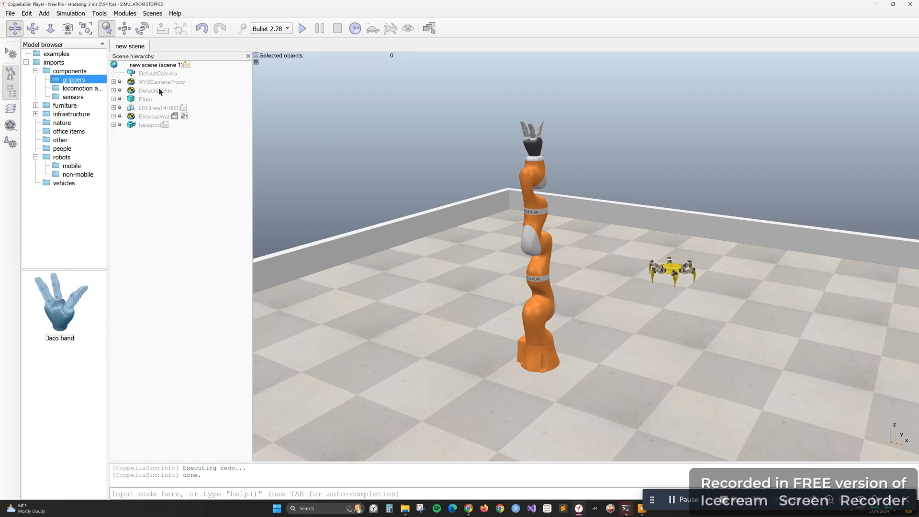
Run the simulation with the Jaco hand mounted on the KUKA arm, and stop it
click(302, 29)
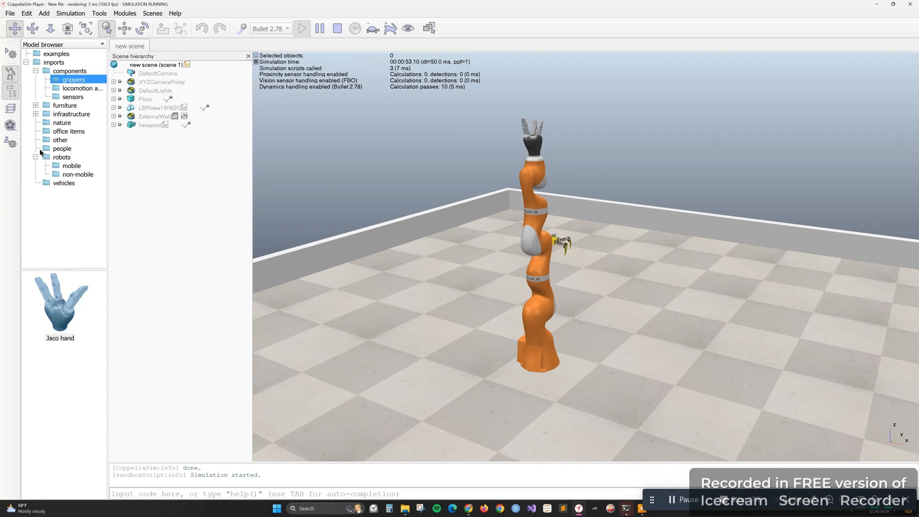
click(337, 28)
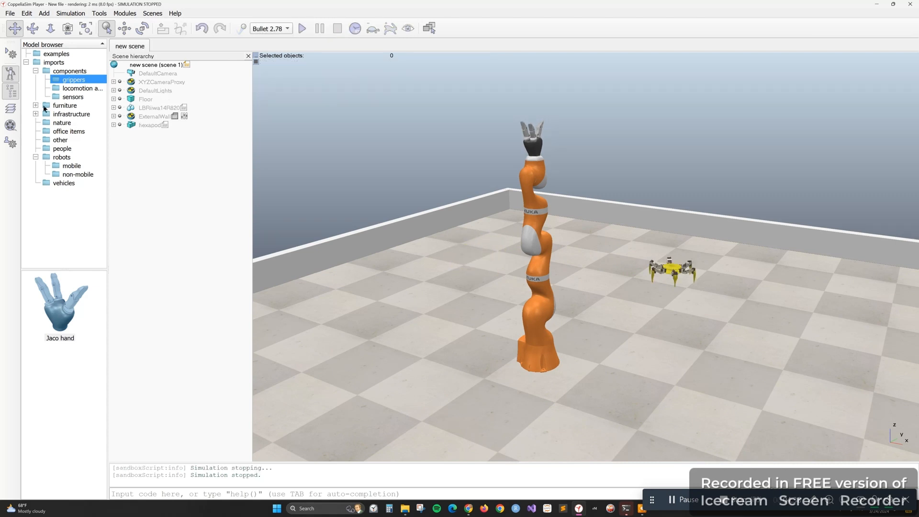
Browse the locomotion and sensor component models, and view the options for adding primitive shapes and cameras
click(36, 105)
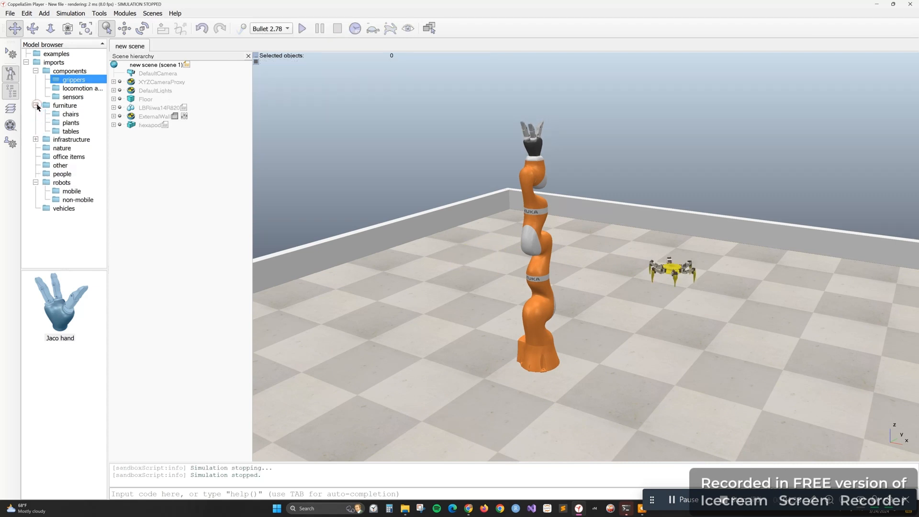
click(60, 88)
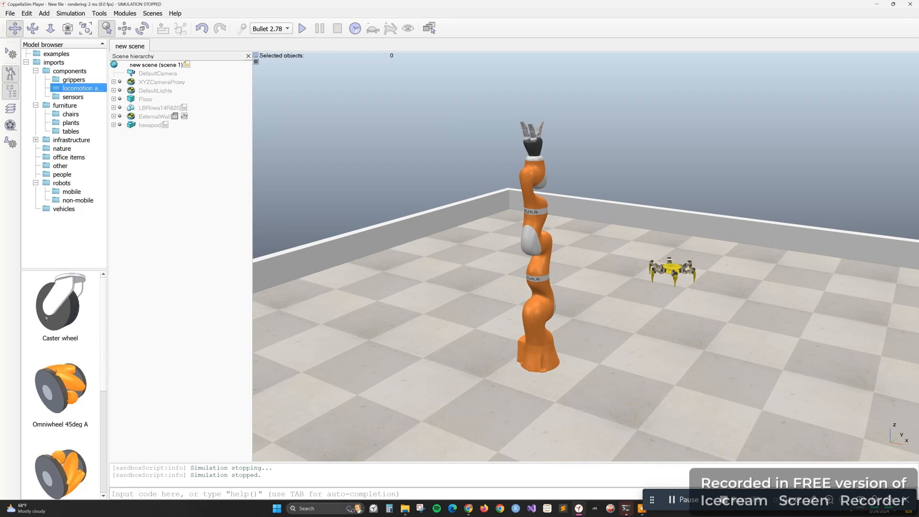
scroll(70, 457, down, 7)
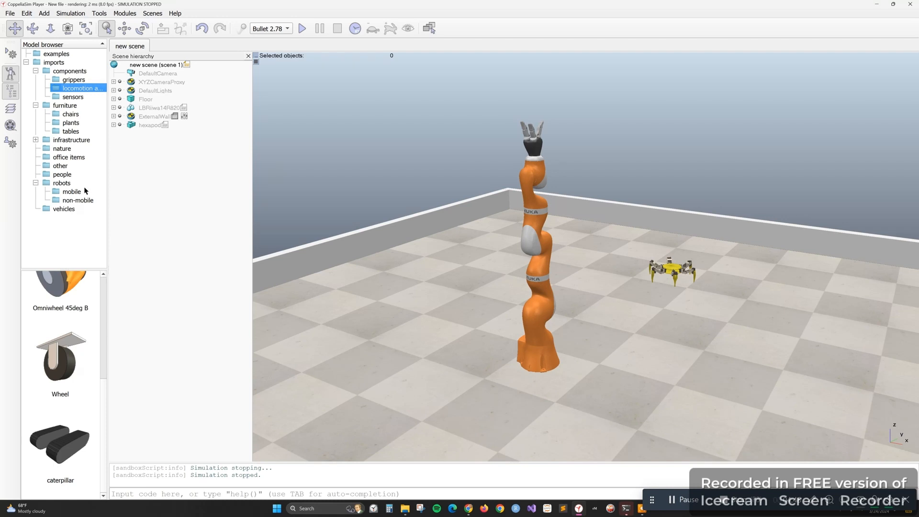
click(65, 97)
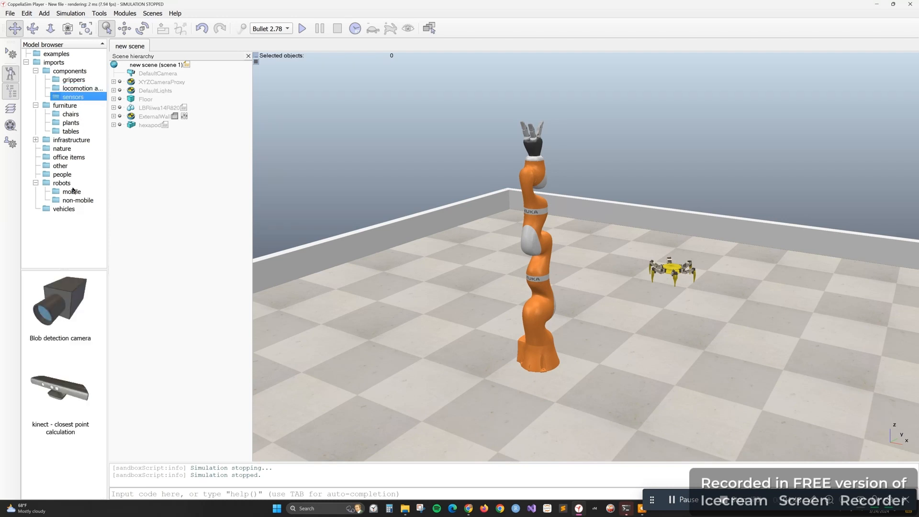
click(44, 14)
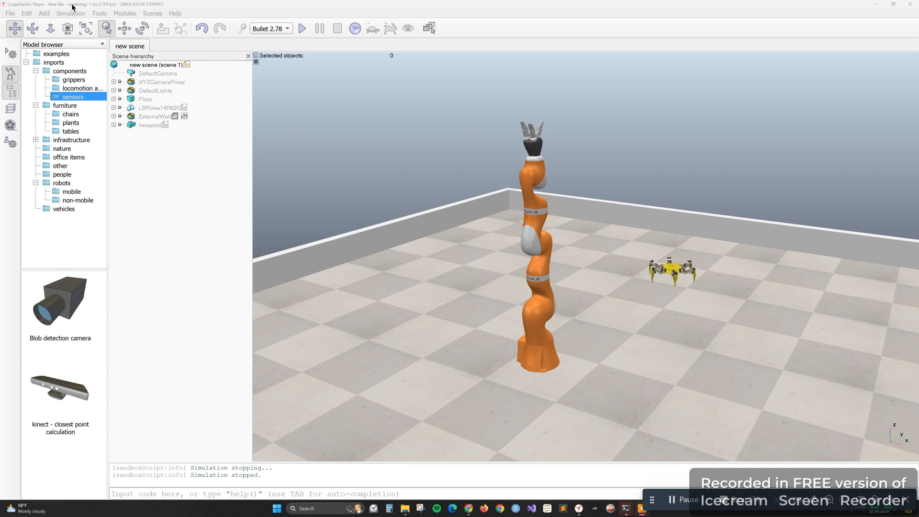
click(44, 14)
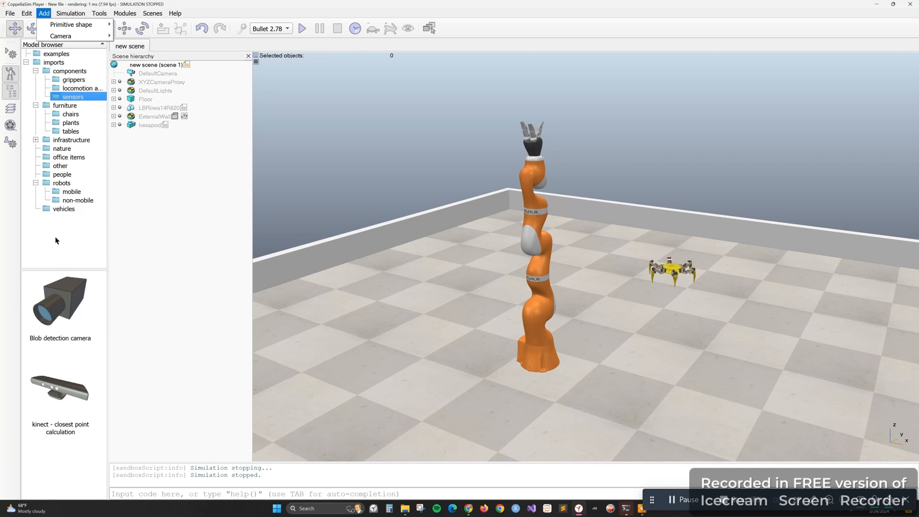
Add the Tree model from nature beyond the far wall corner and the fire model on the floor behind the KUKA arm
click(59, 149)
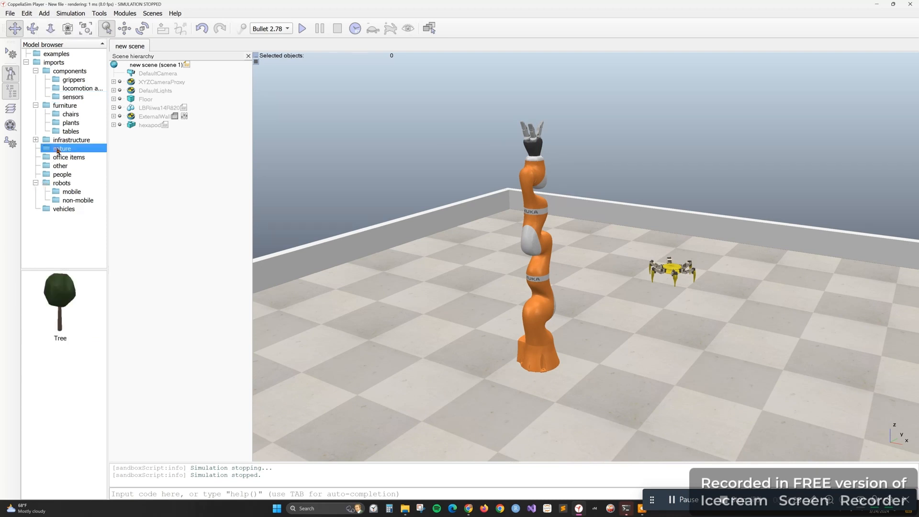
drag(60, 296, 505, 182)
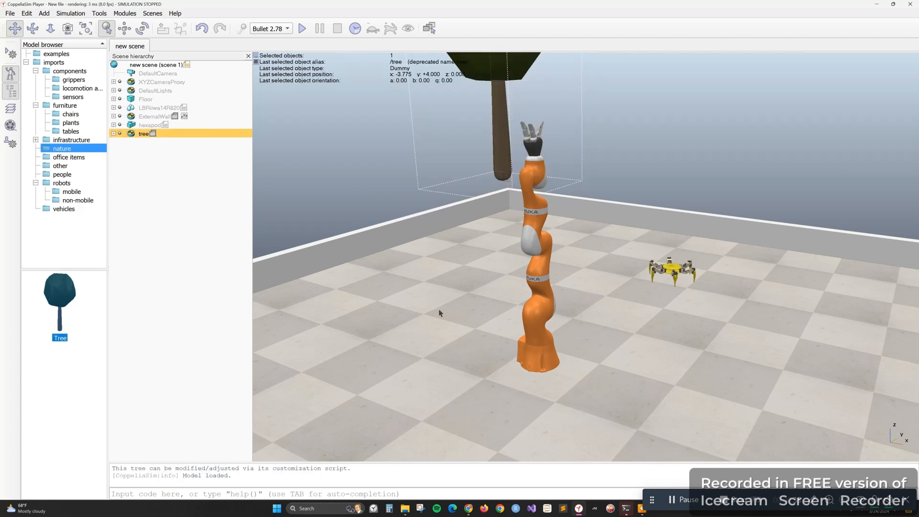
click(64, 165)
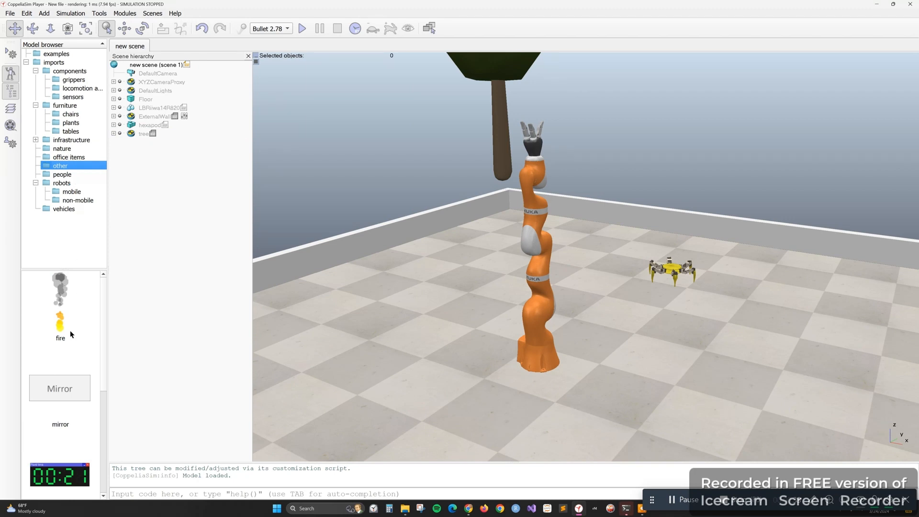
drag(60, 330, 443, 236)
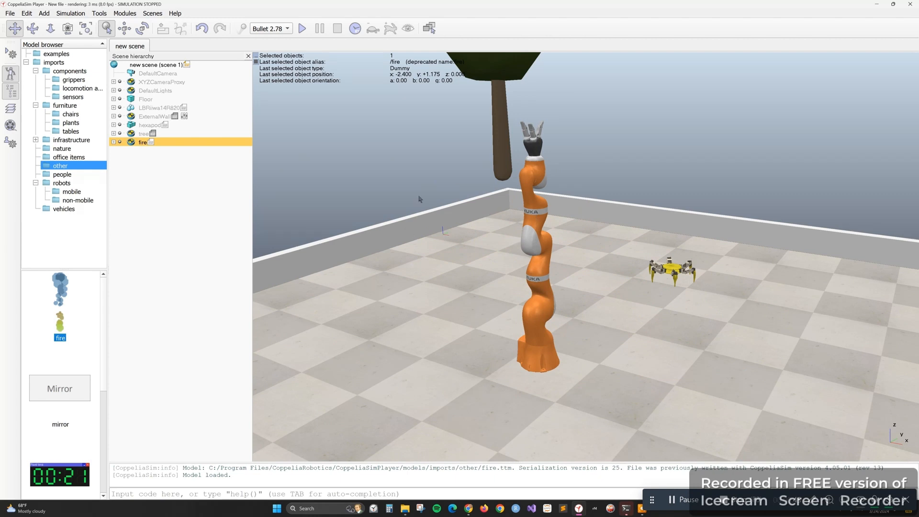
Find NAO among the mobile robot models and place it on the floor near the side wall, away from the hexapod
click(62, 174)
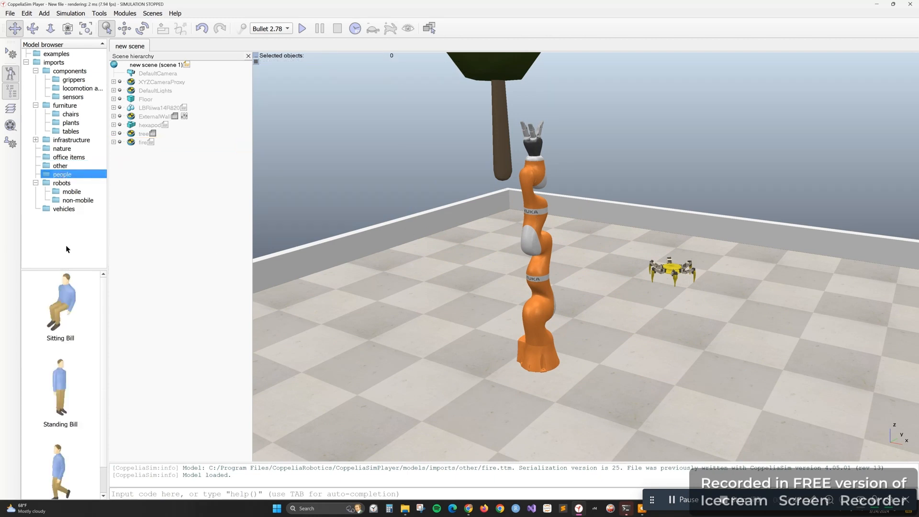
click(62, 183)
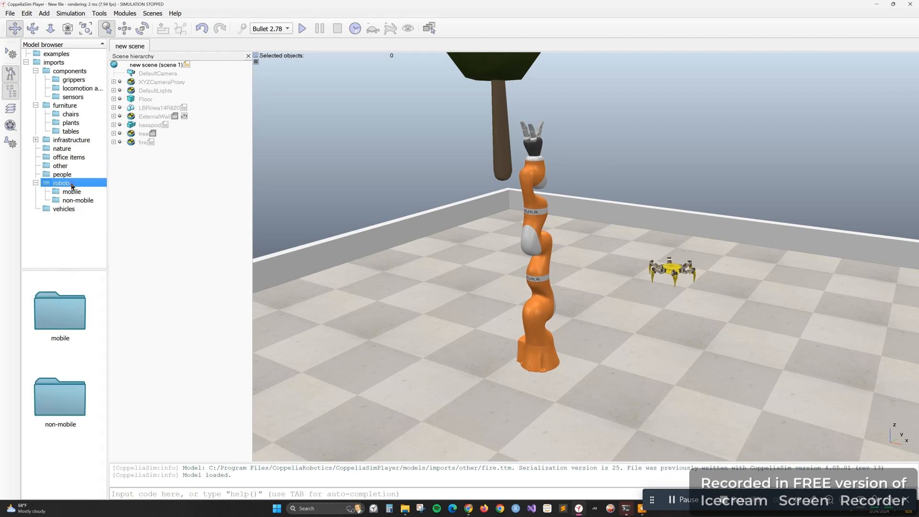
click(72, 192)
drag(62, 331, 344, 270)
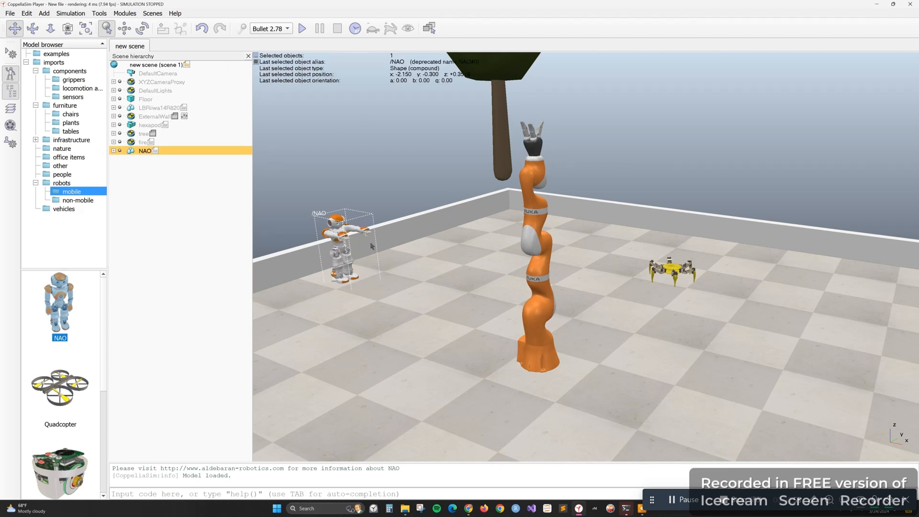
Browse the office items, chairs, grippers, locomotion and sensors models, and collapse the components, furniture and robots folders
click(51, 160)
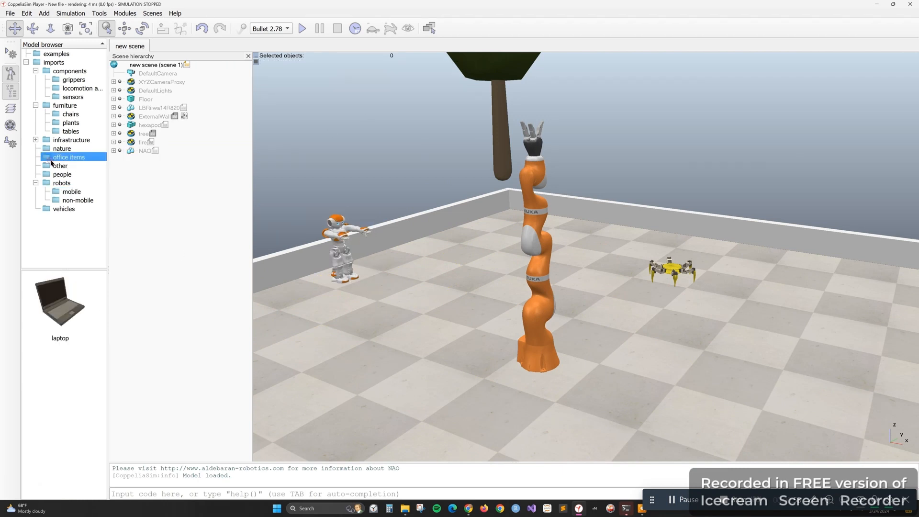
click(67, 115)
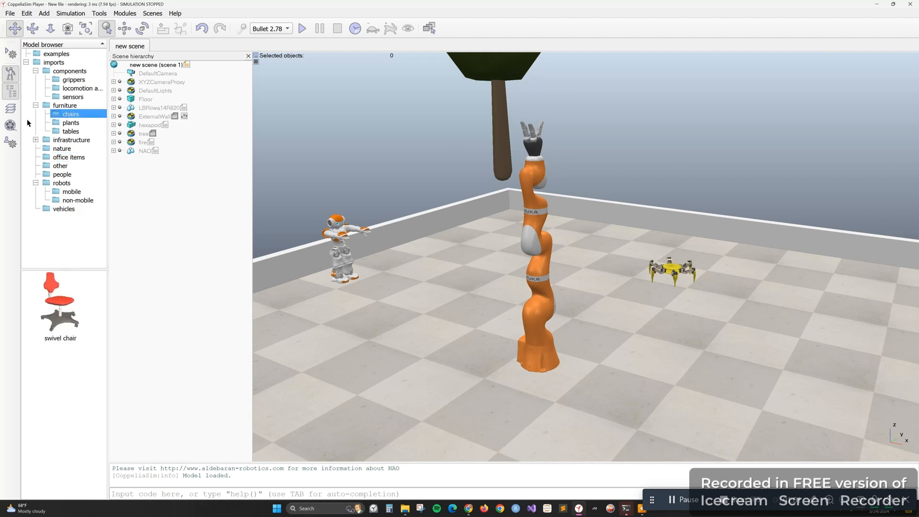
click(74, 81)
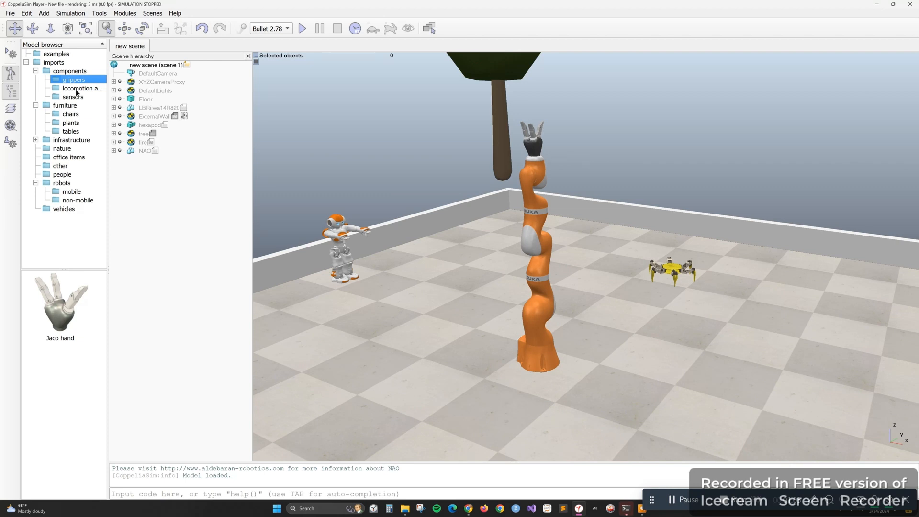
click(76, 90)
click(73, 97)
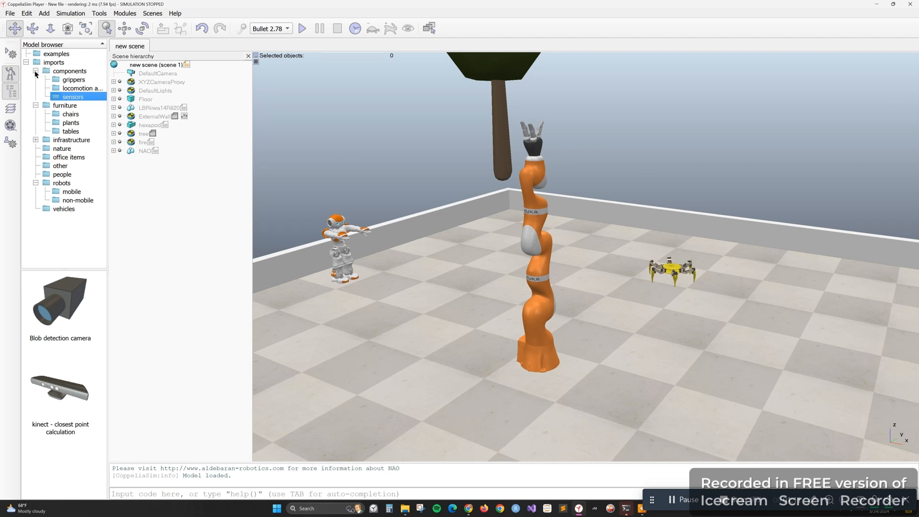
click(36, 71)
click(36, 79)
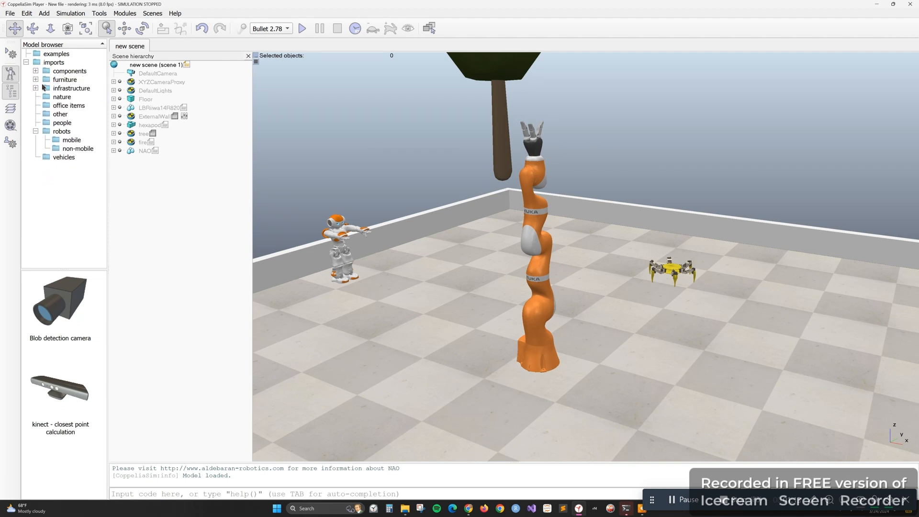
click(36, 131)
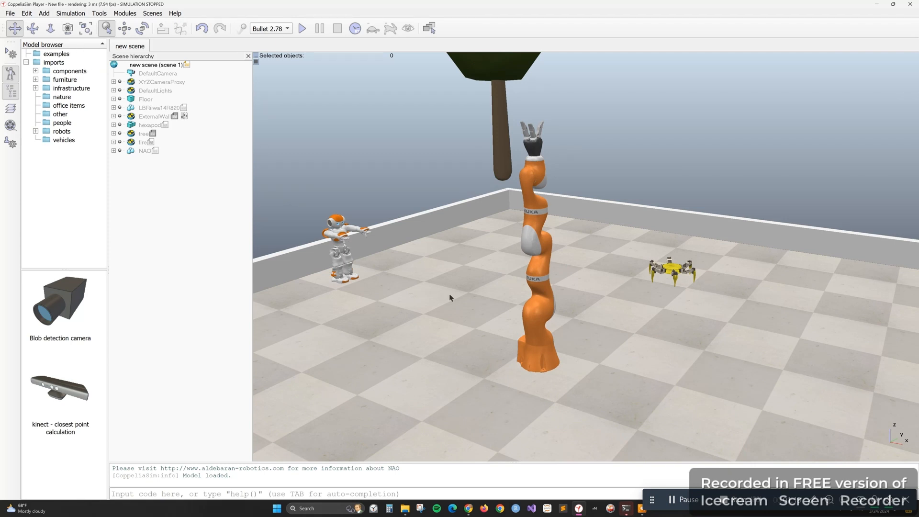
Rotate the NAO robot by -30 degrees about its own Z axis, and clear the selection
click(340, 253)
drag(341, 254, 383, 228)
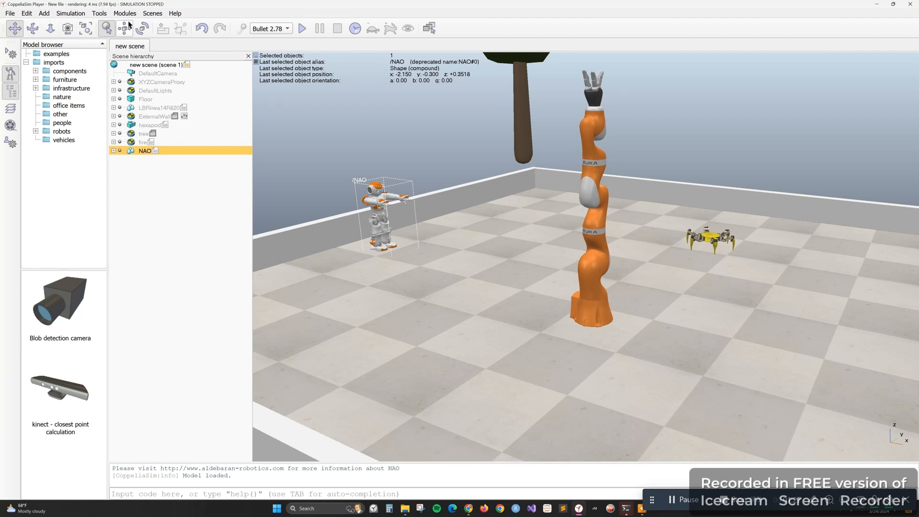
click(105, 30)
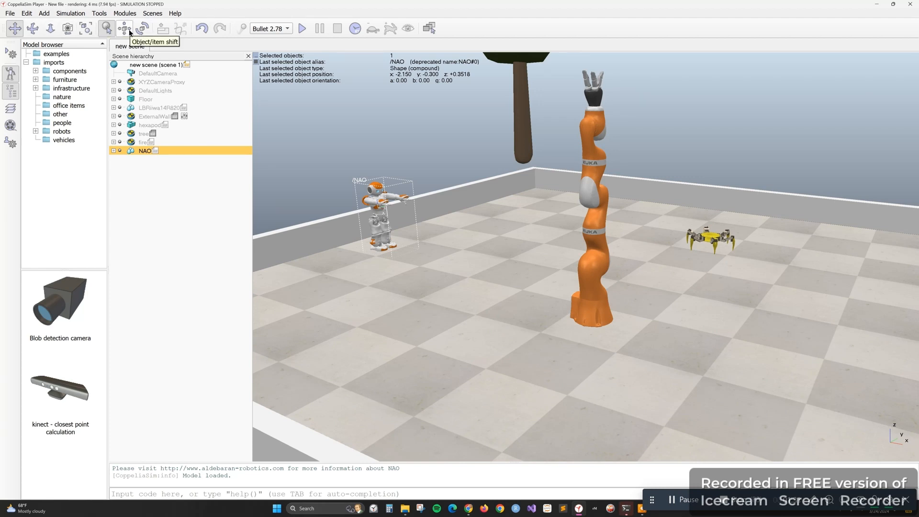
click(142, 29)
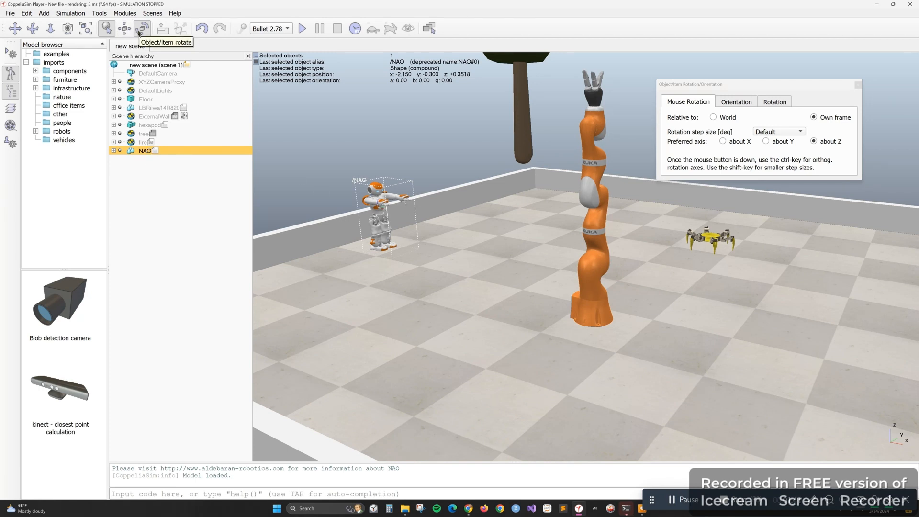
click(142, 29)
drag(383, 230, 414, 225)
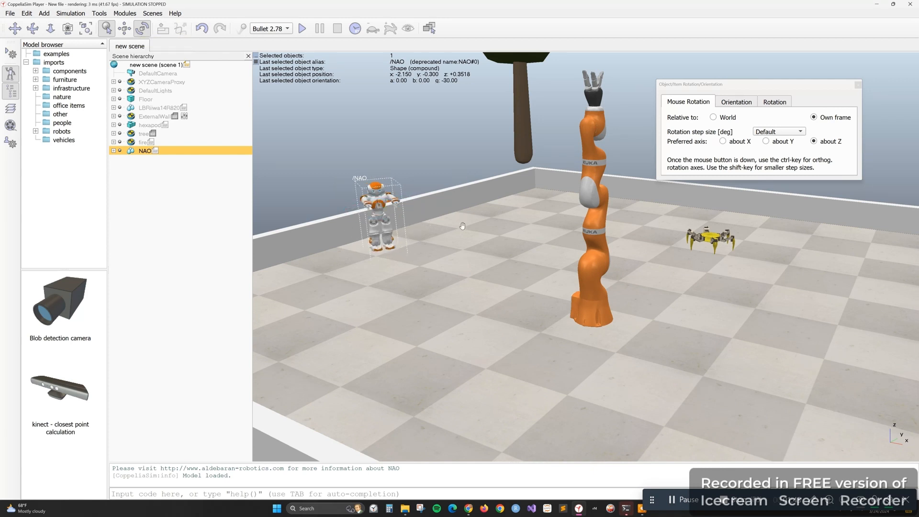
click(440, 214)
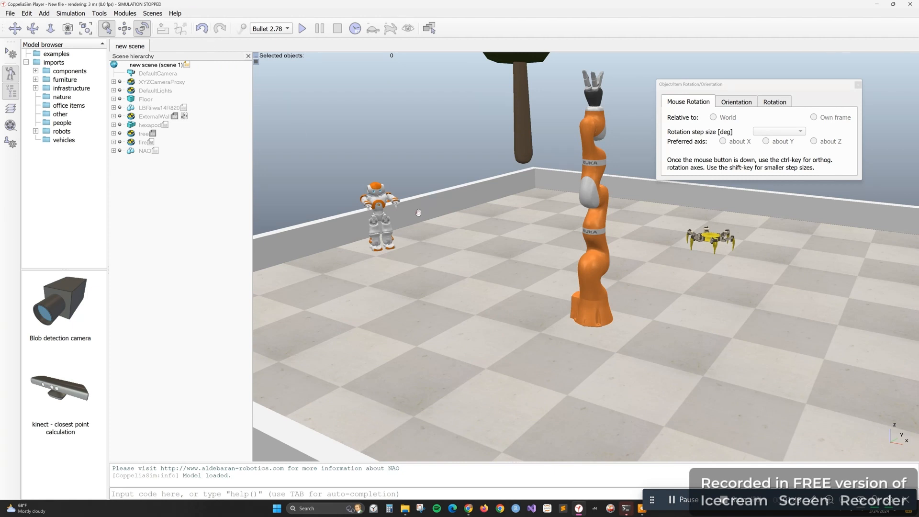
click(858, 84)
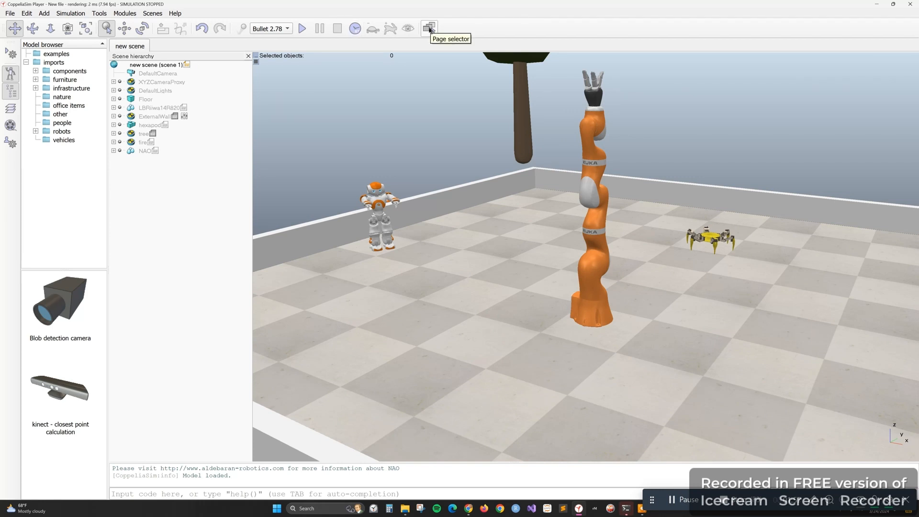
Review the scene's view pages before and during a simulation run, return to the main view and stop the simulation
click(429, 29)
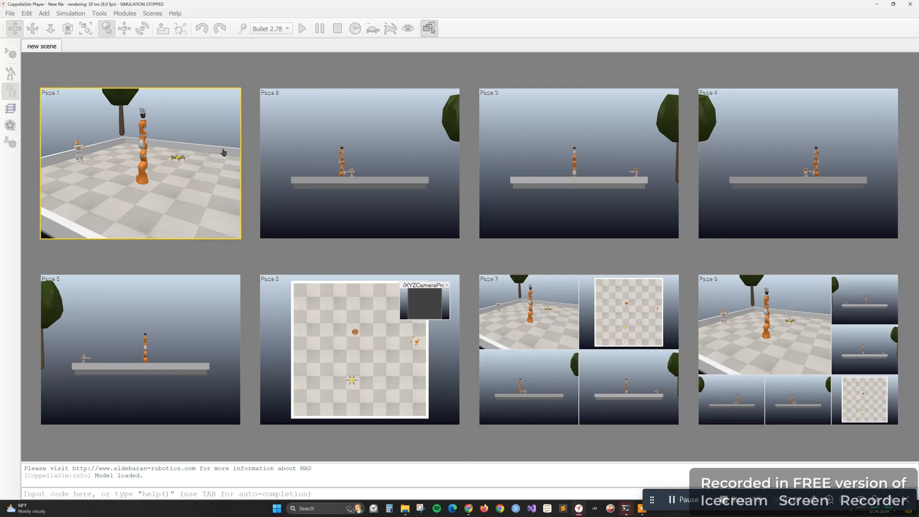
click(428, 28)
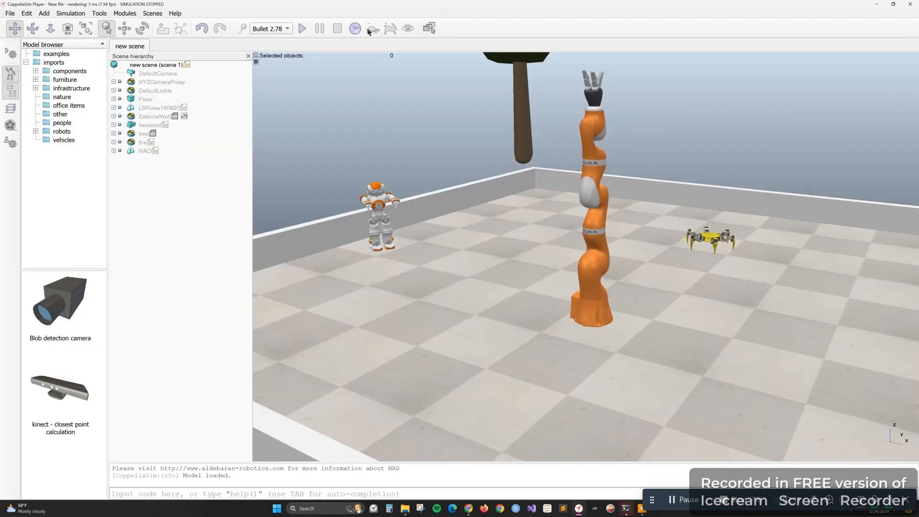
click(302, 31)
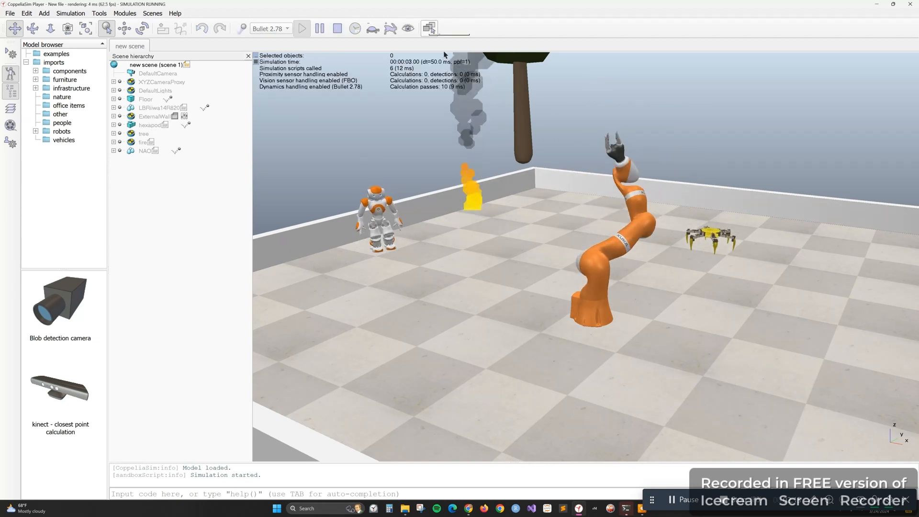
click(429, 28)
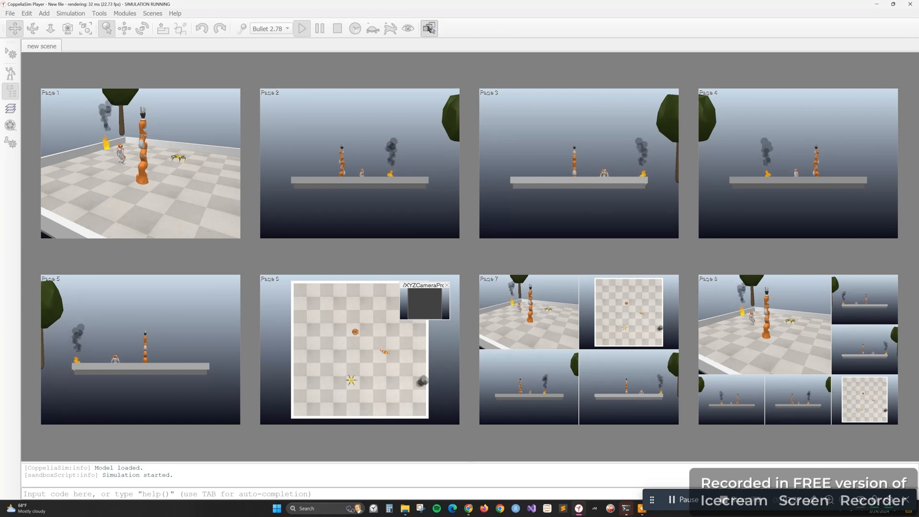
click(428, 30)
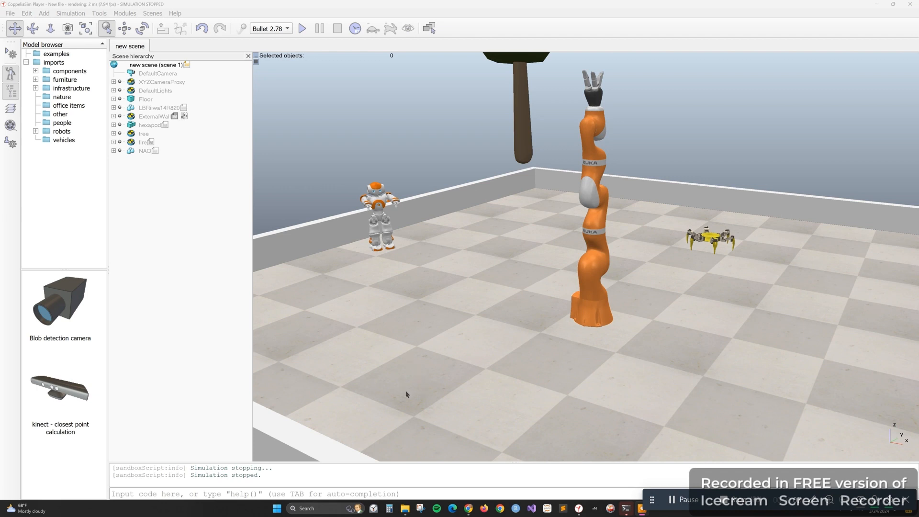
Switch to Chrome, search in a new tab for the robotics lecturer's full name plus "coppeliasim", and open the Introduction to CoppeliaSim Course video result
mouse_move(465, 508)
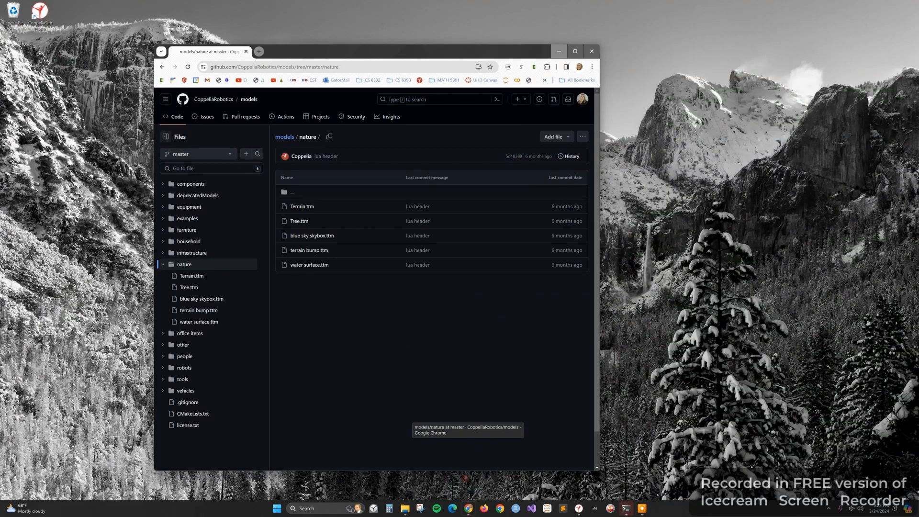
click(467, 479)
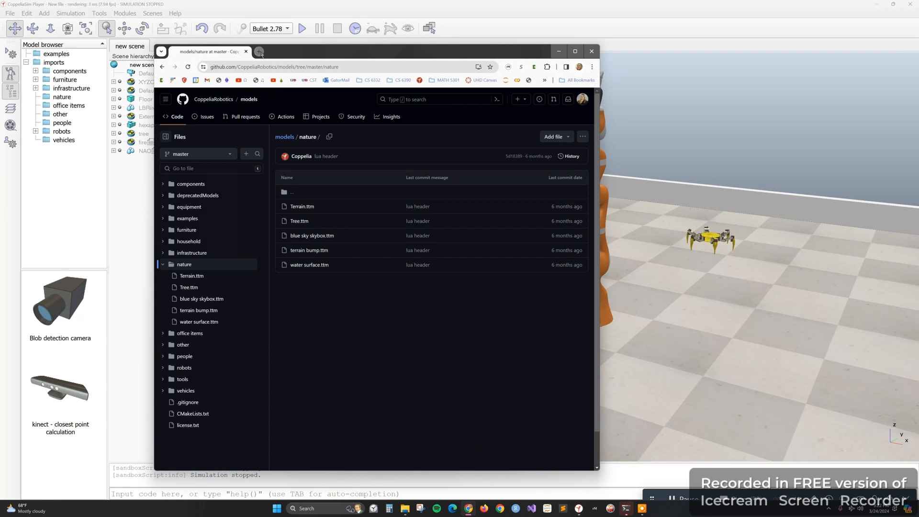
click(259, 51)
click(345, 280)
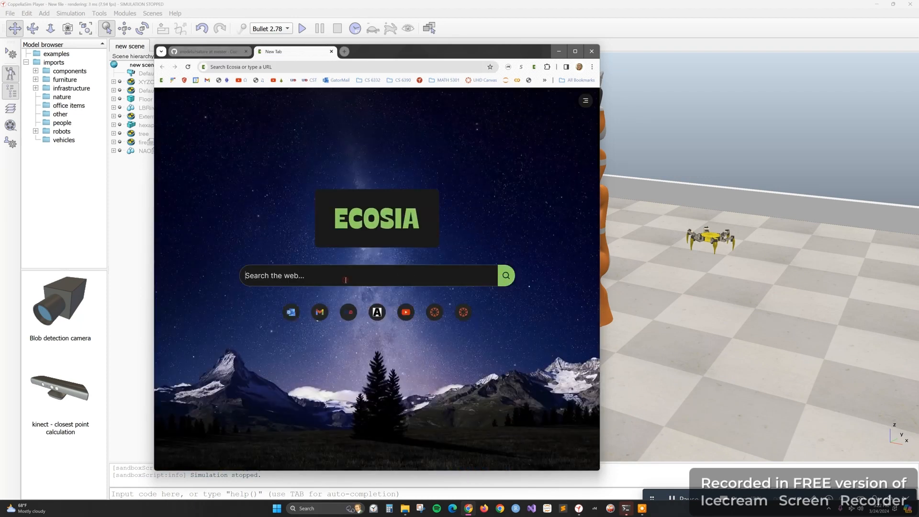
text(leopoldo )
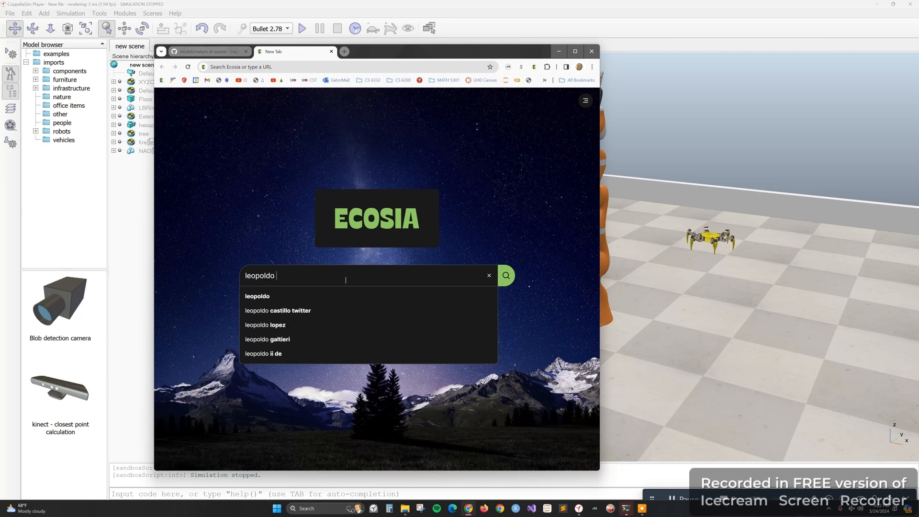
text(armesto )
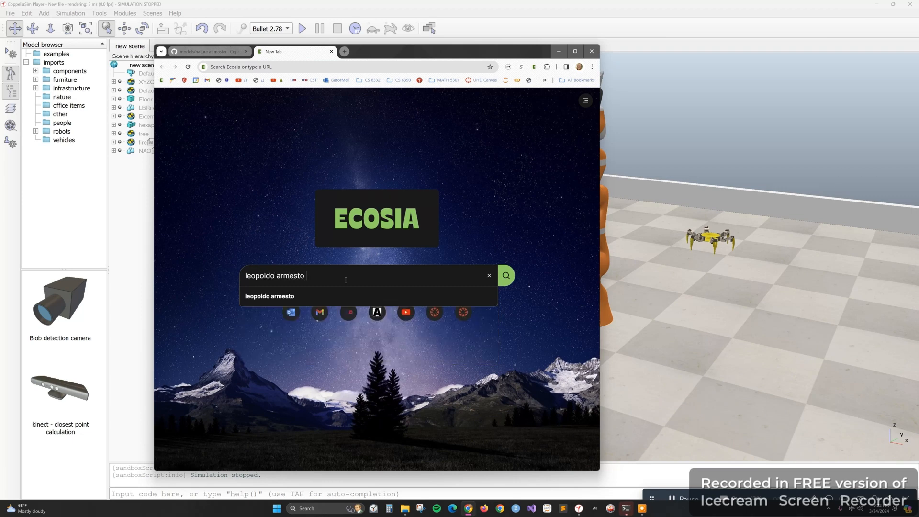
text(coppeliasim)
key(Return)
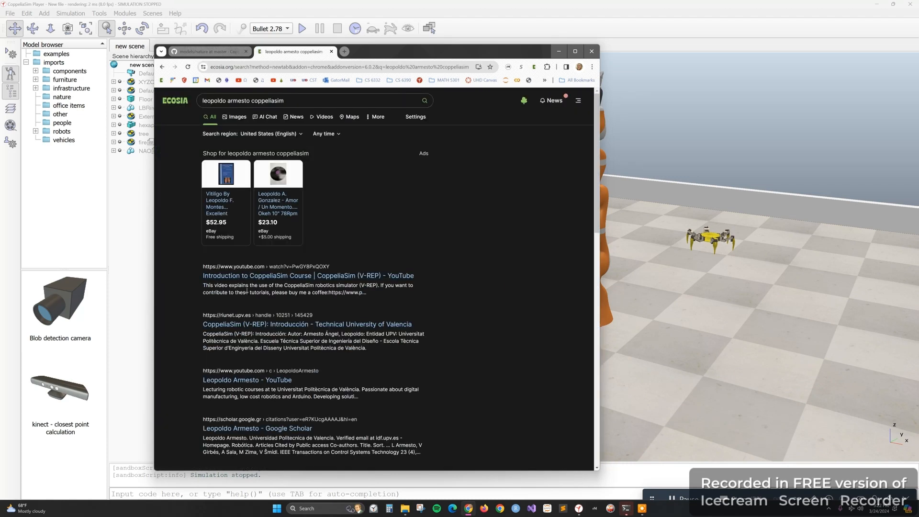
click(227, 277)
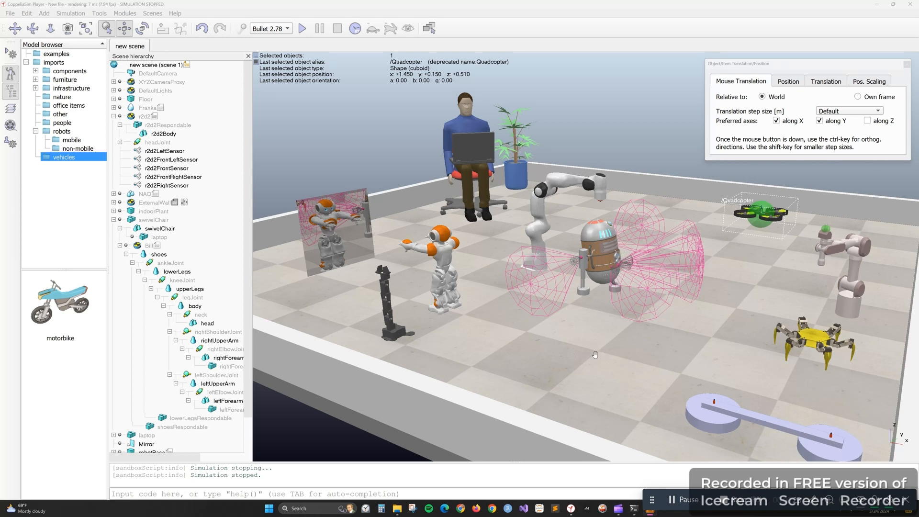
Look over the kinds of objects that can be added, and run the populated scene's simulation to observe the robots before stopping it
click(44, 14)
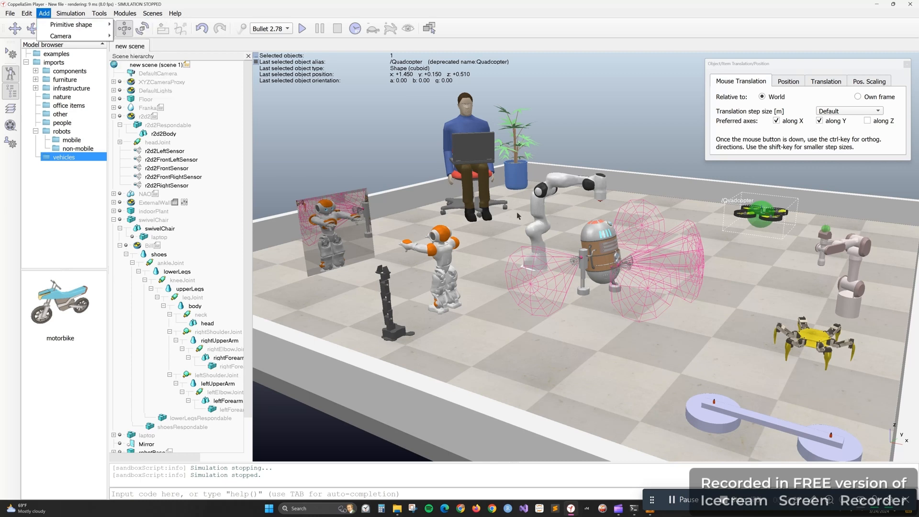
click(602, 259)
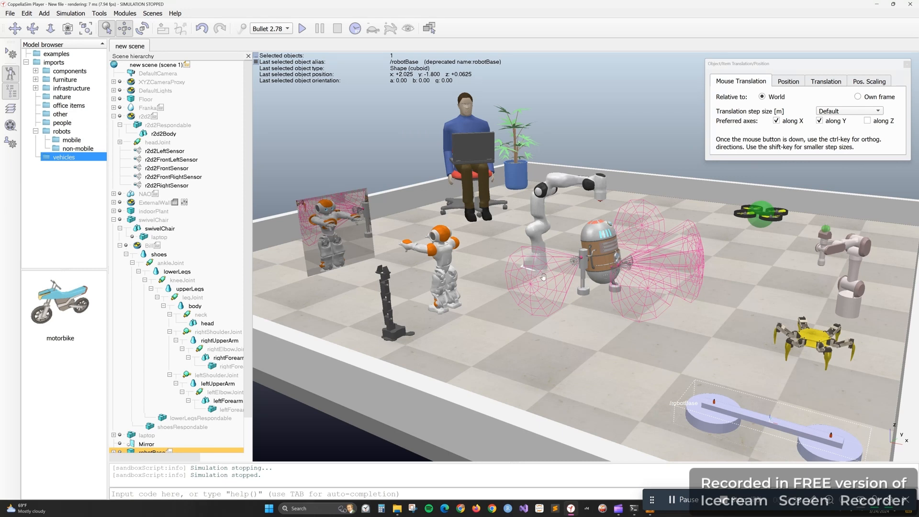
click(303, 29)
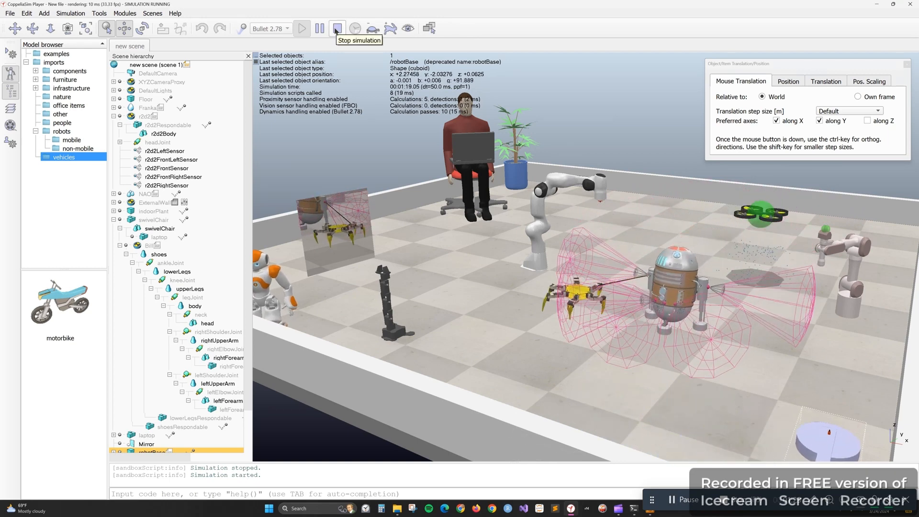
click(337, 30)
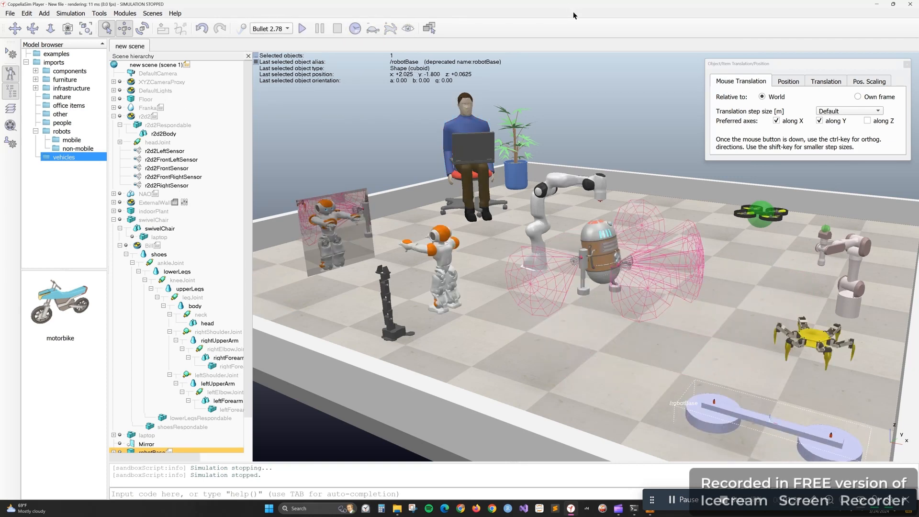